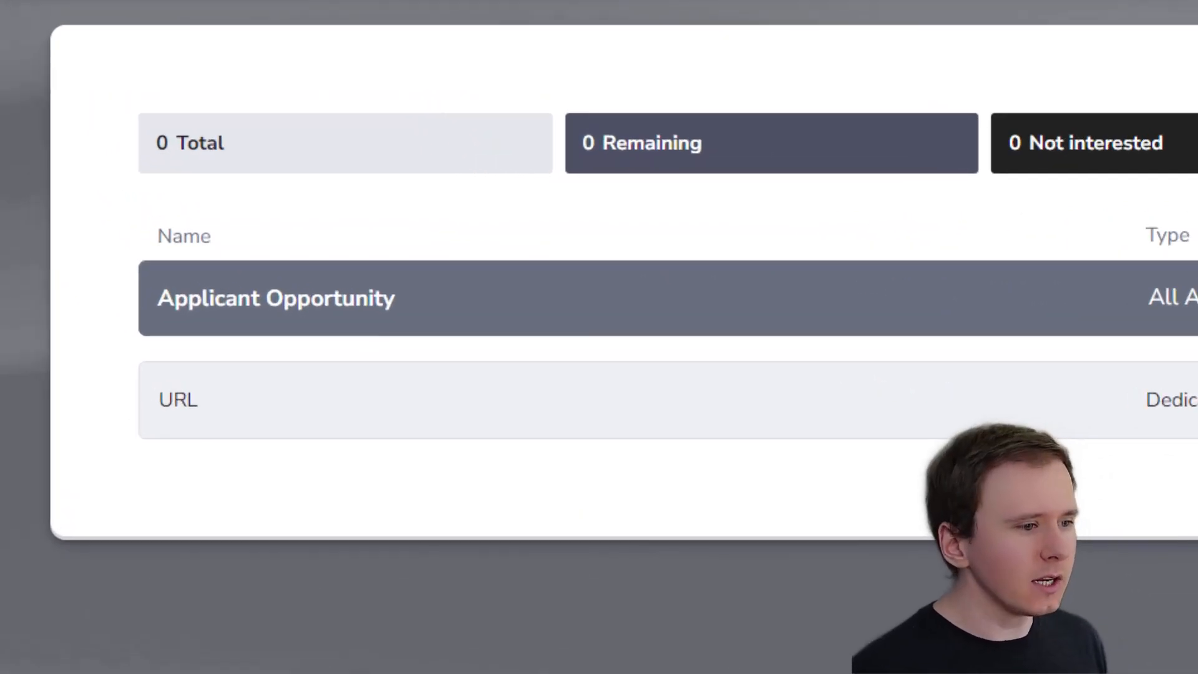
Open the Applicant Opportunity for modification, review its landing page copy, destination teams, onboarding notices, account and advanced options, and submit it.
{"action": "mouse_move", "coordinate": [260, 334]}
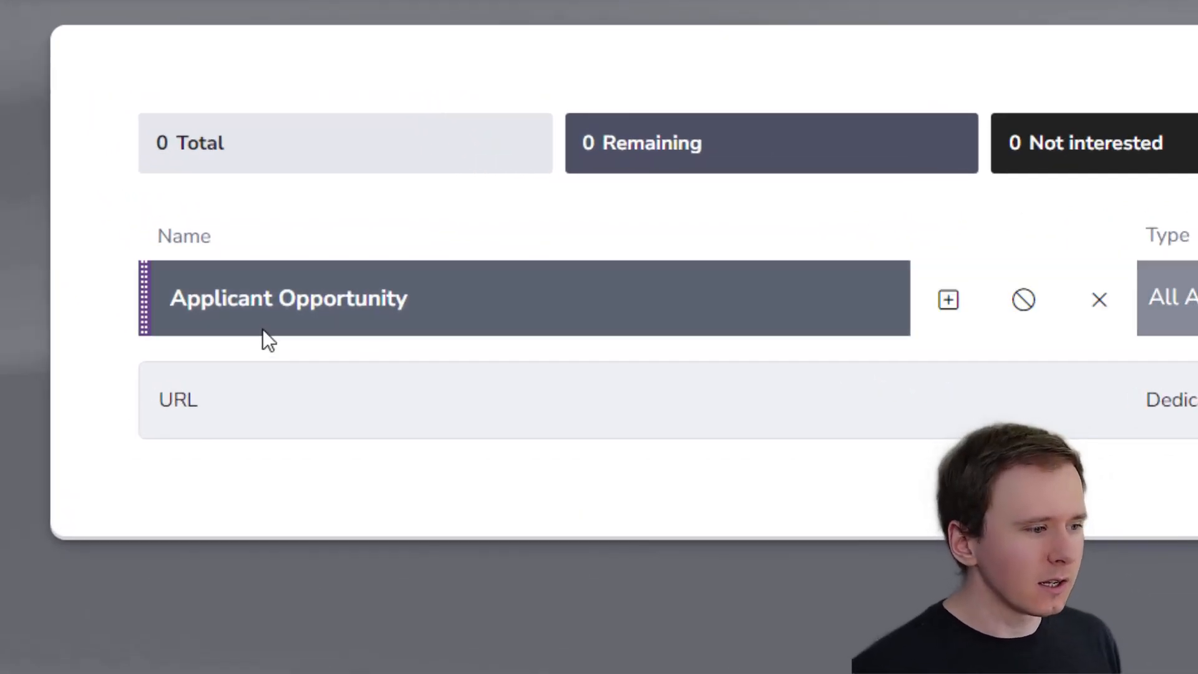
{"action": "left_click", "coordinate": [284, 312]}
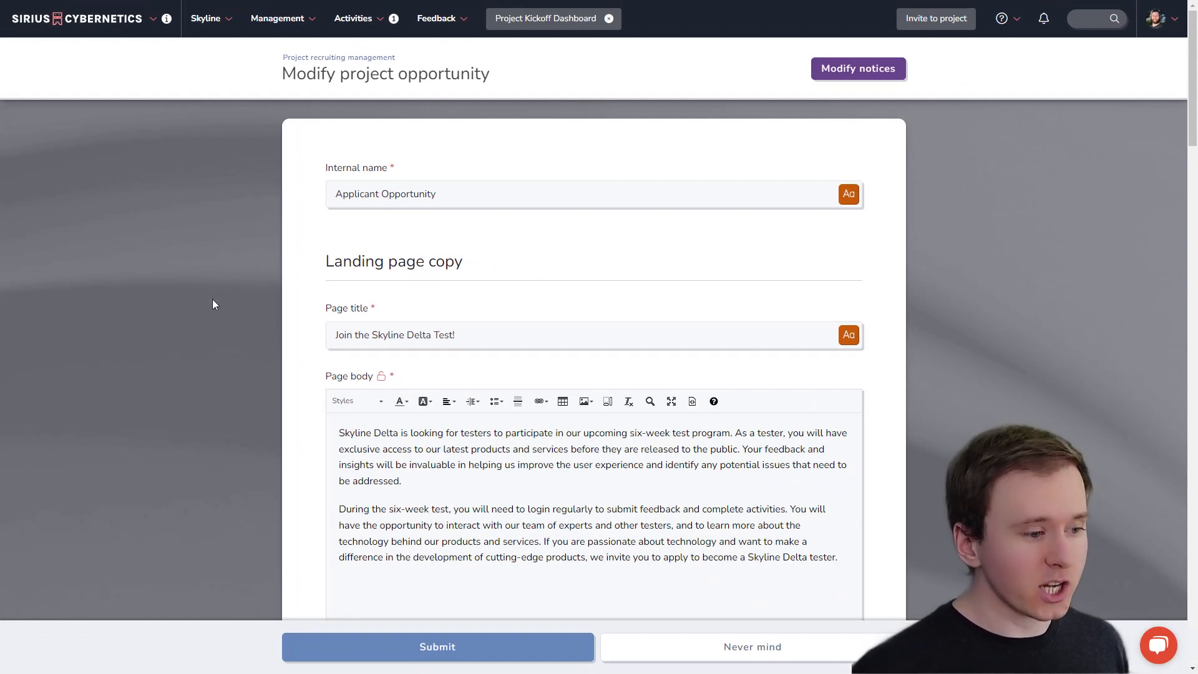
{"action": "scroll", "coordinate": [212, 299], "scroll_direction": "down", "scroll_amount": 3}
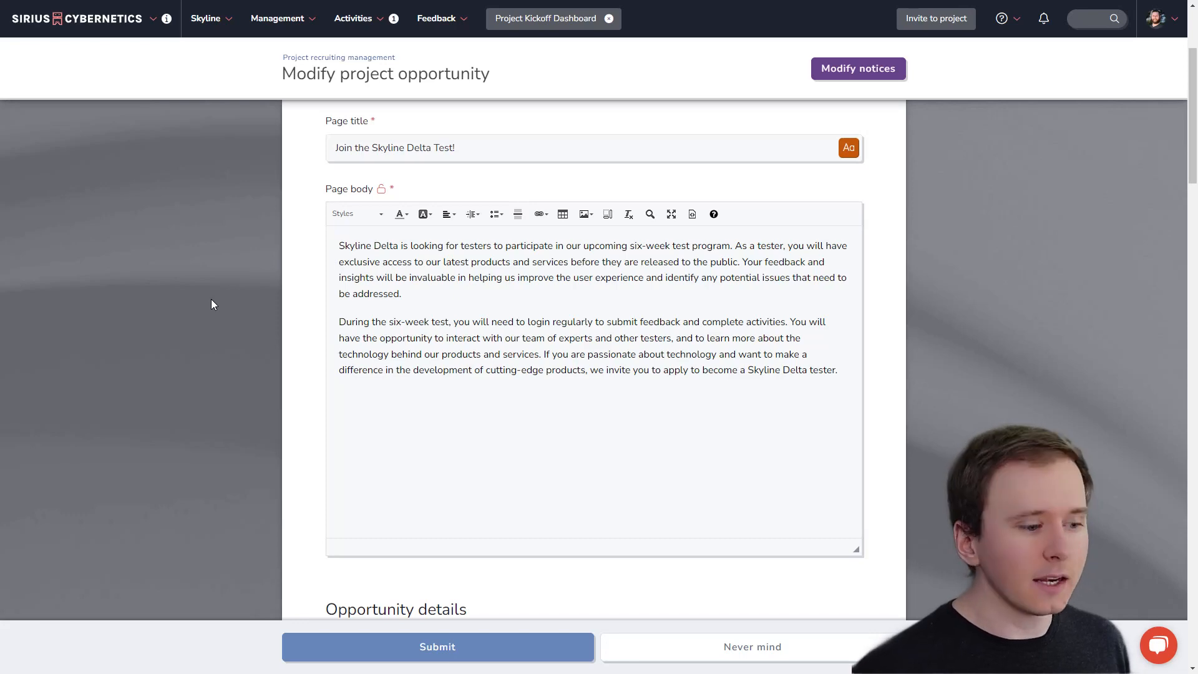
{"action": "scroll", "coordinate": [211, 305], "scroll_direction": "down", "scroll_amount": 7}
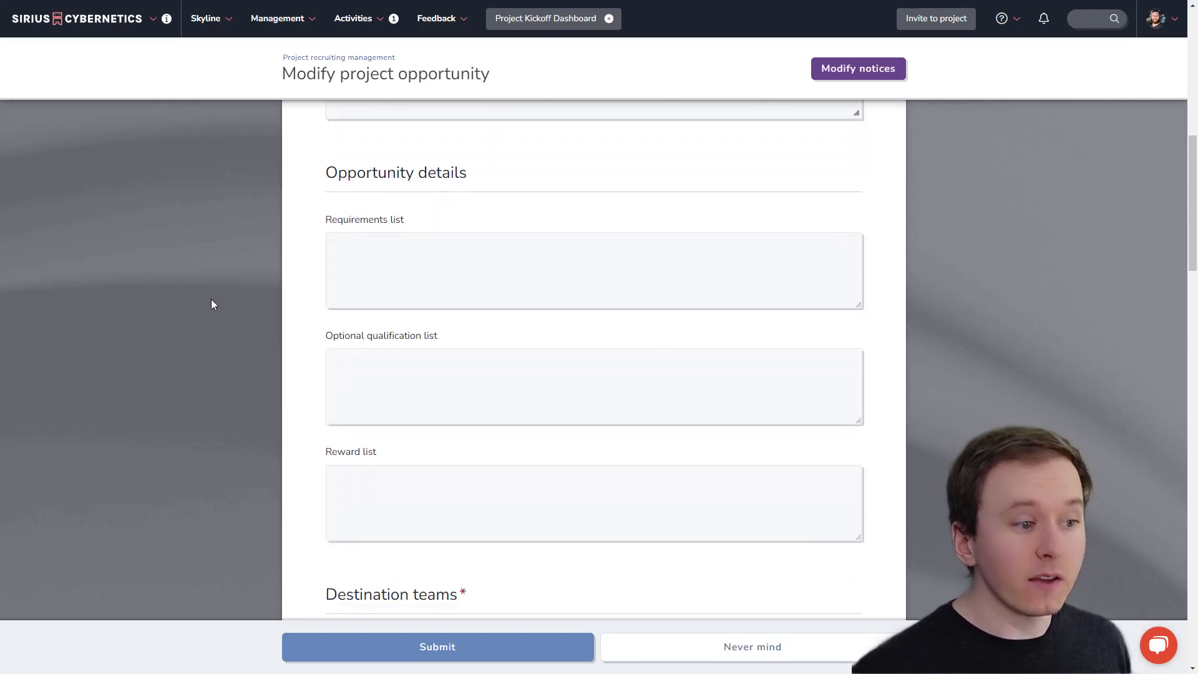
{"action": "scroll", "coordinate": [211, 298], "scroll_direction": "down", "scroll_amount": 2}
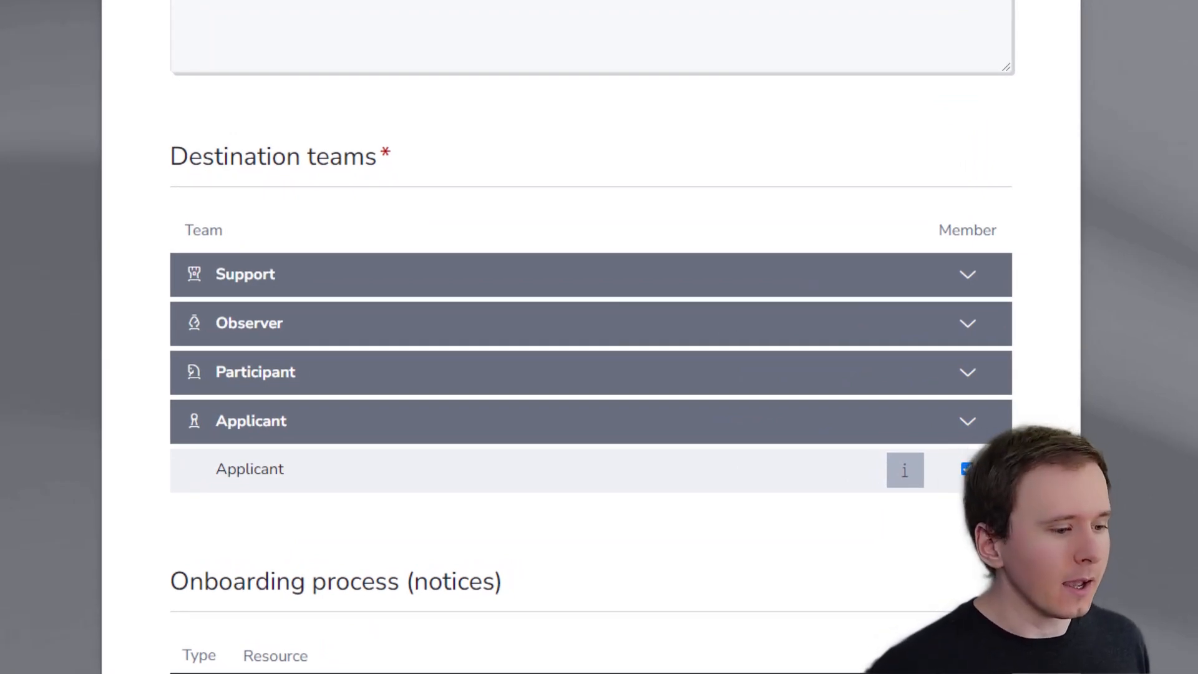
{"action": "scroll", "coordinate": [591, 337], "scroll_direction": "down", "scroll_amount": 5}
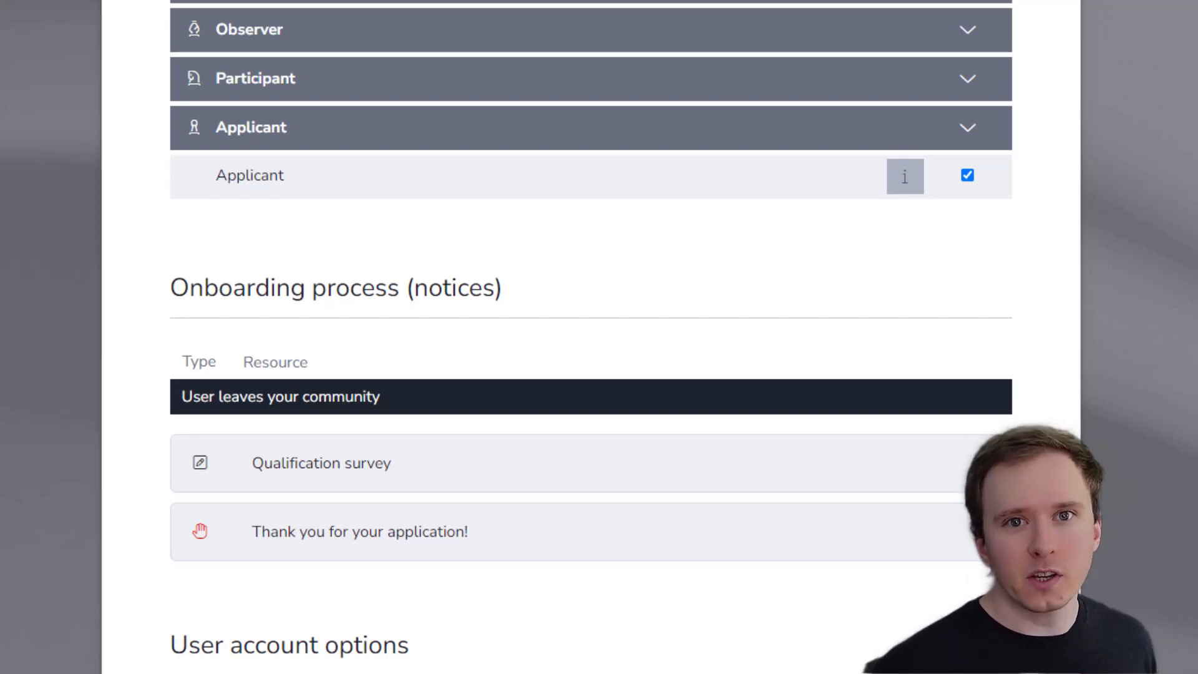
{"action": "scroll", "coordinate": [591, 337], "scroll_direction": "down", "scroll_amount": 5}
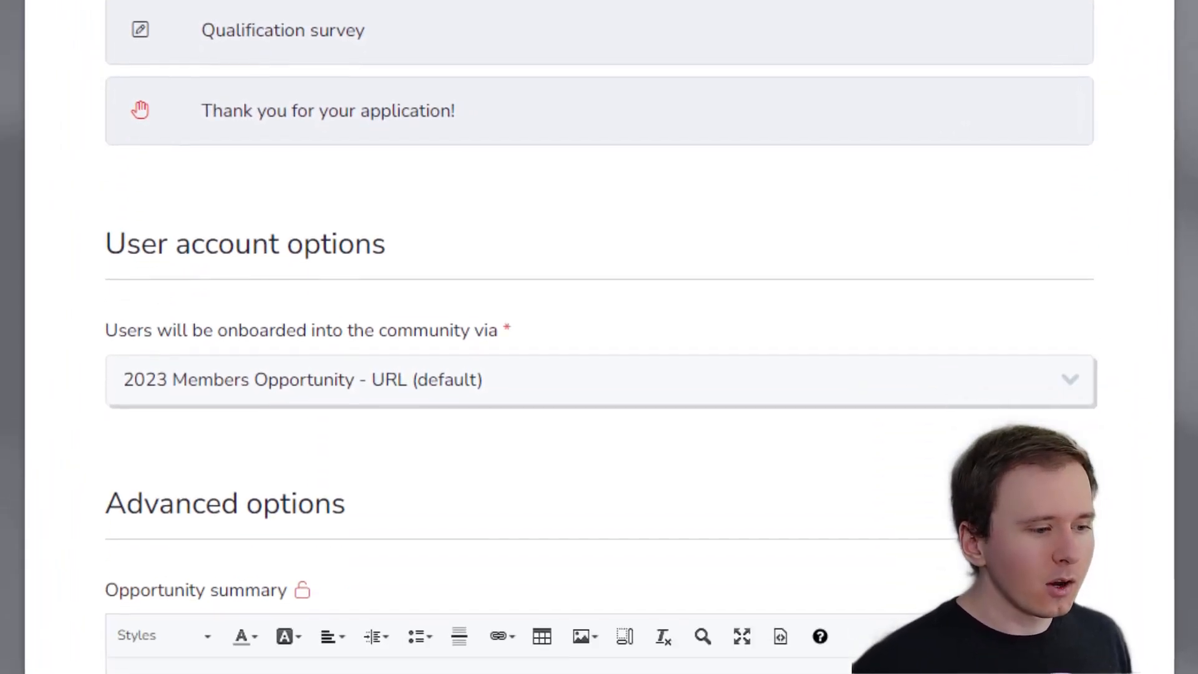
{"action": "scroll", "coordinate": [599, 337], "scroll_direction": "down", "scroll_amount": 2}
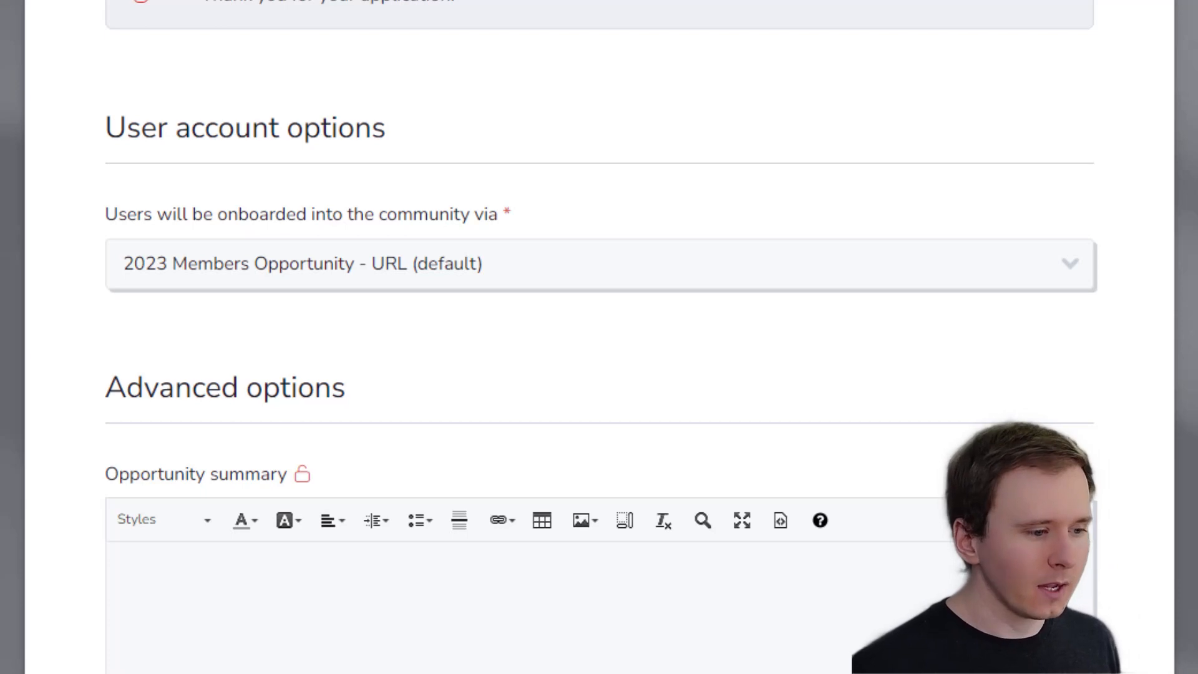
{"action": "scroll", "coordinate": [599, 337], "scroll_direction": "down", "scroll_amount": 5}
{"action": "scroll", "coordinate": [599, 337], "scroll_direction": "down", "scroll_amount": 15}
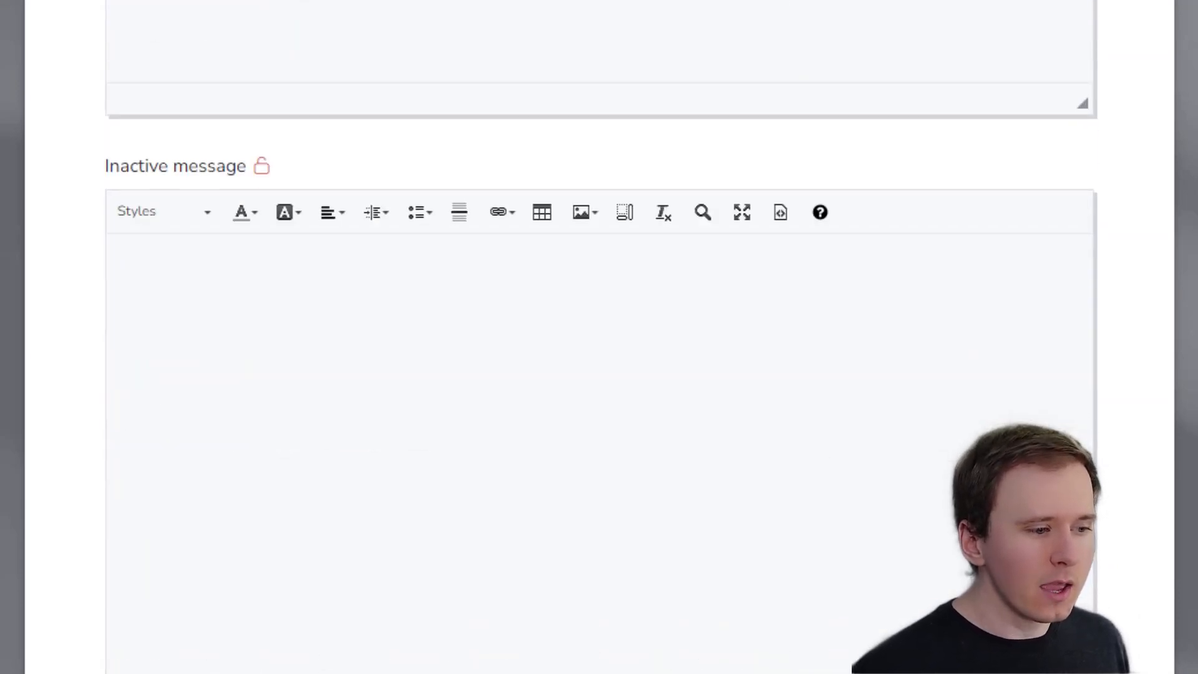
{"action": "scroll", "coordinate": [599, 337], "scroll_direction": "down", "scroll_amount": 15}
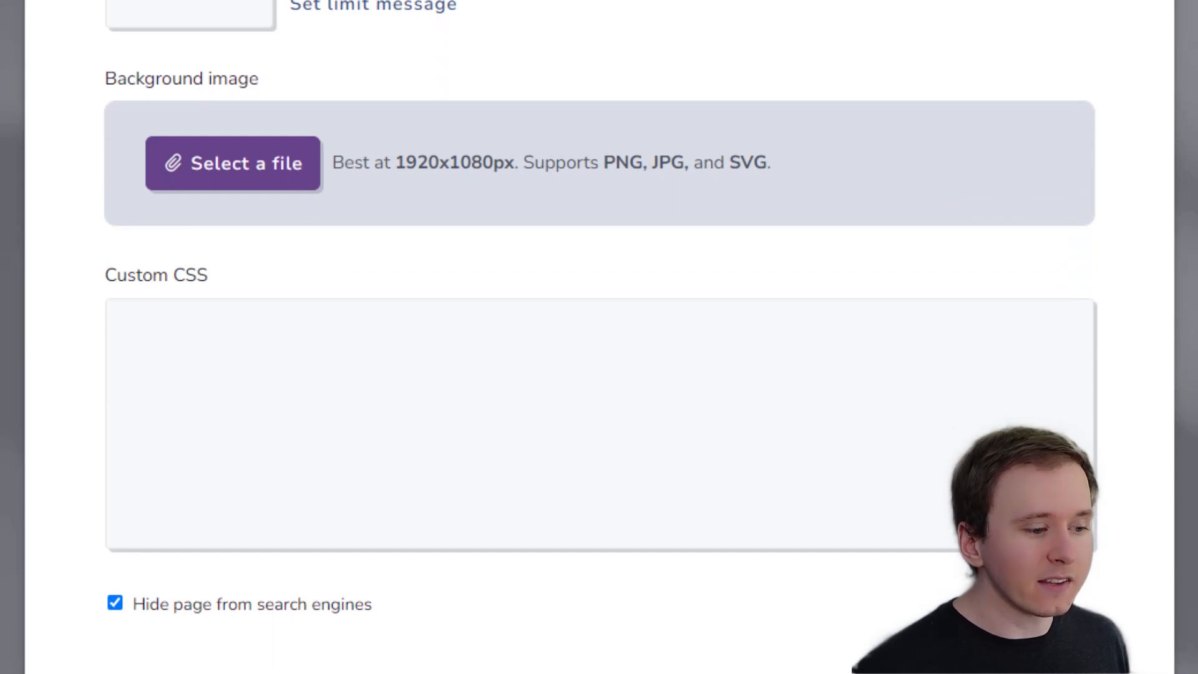
{"action": "scroll", "coordinate": [599, 337], "scroll_direction": "down", "scroll_amount": 5}
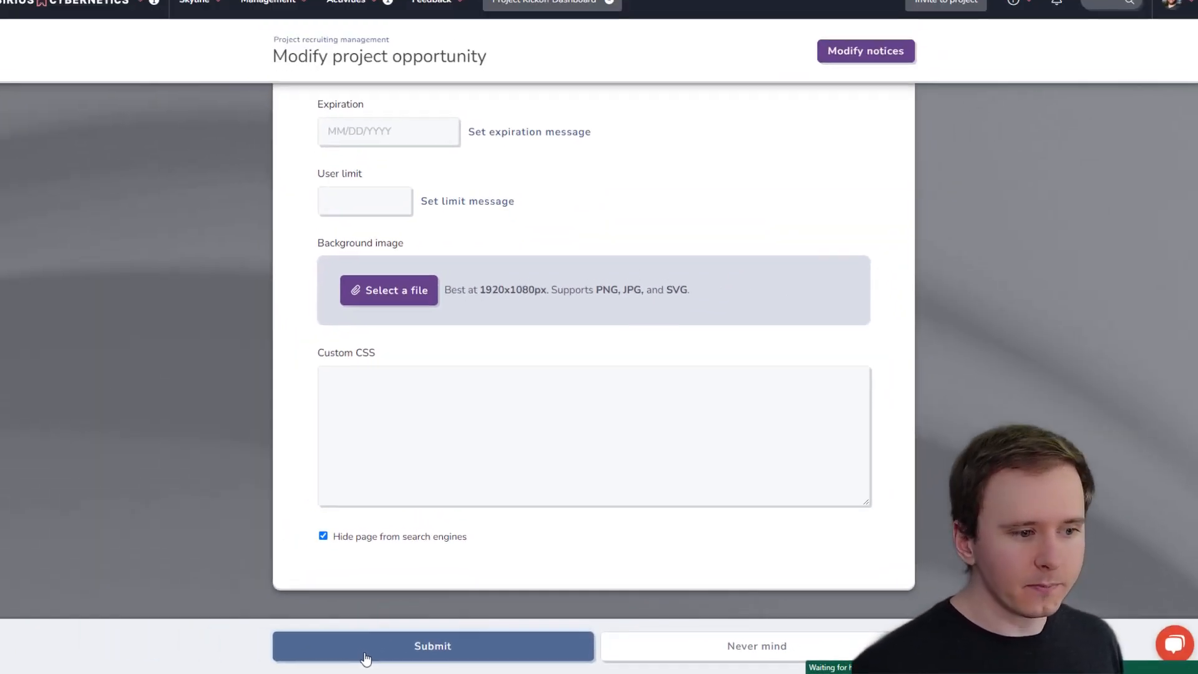
{"action": "left_click", "coordinate": [188, 634]}
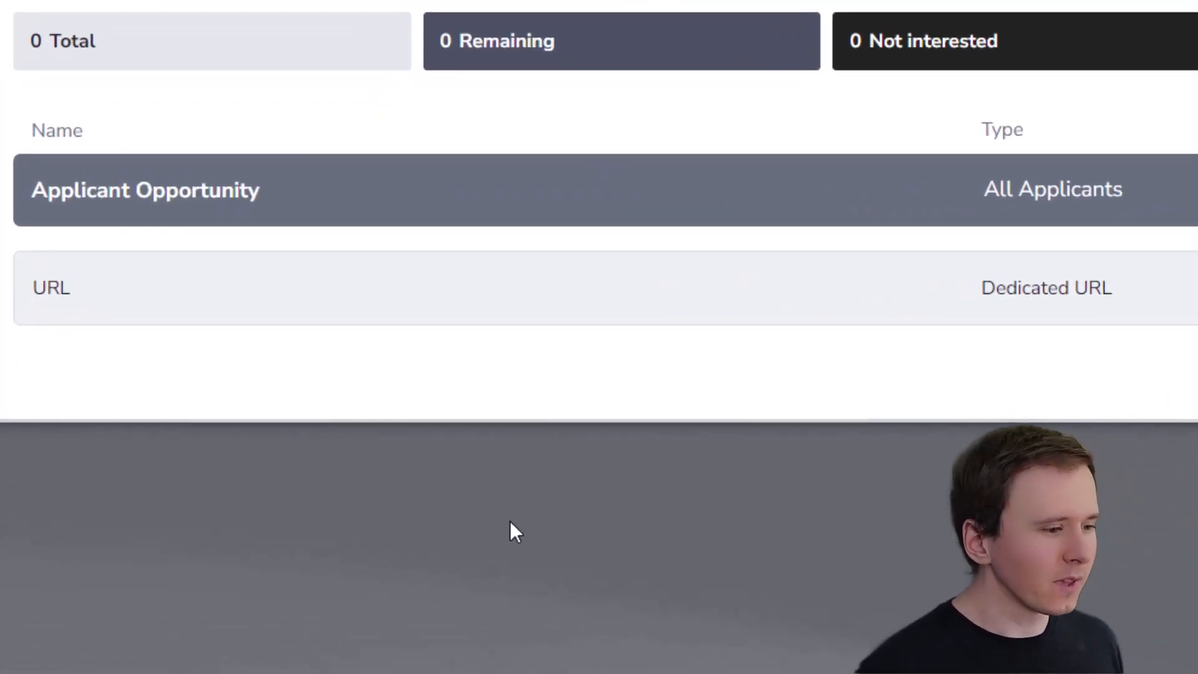
Open the URL source of the Applicant Opportunity for modification and examine its key and QR code.
{"action": "mouse_move", "coordinate": [145, 314]}
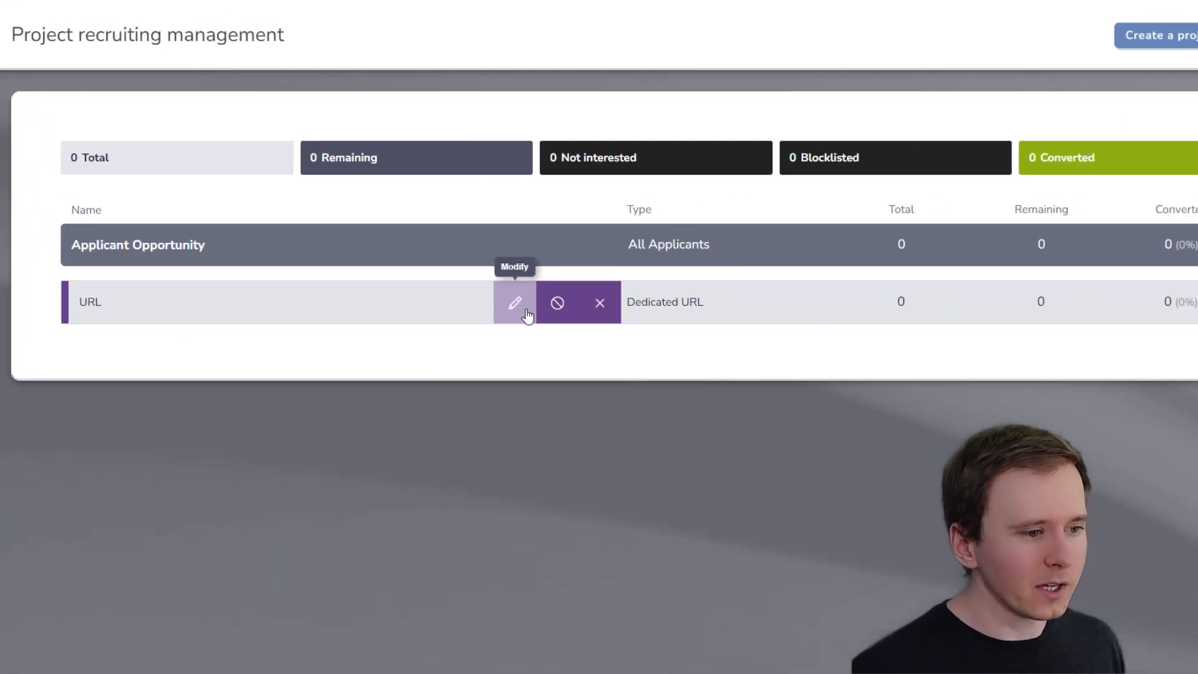
{"action": "left_click", "coordinate": [526, 310]}
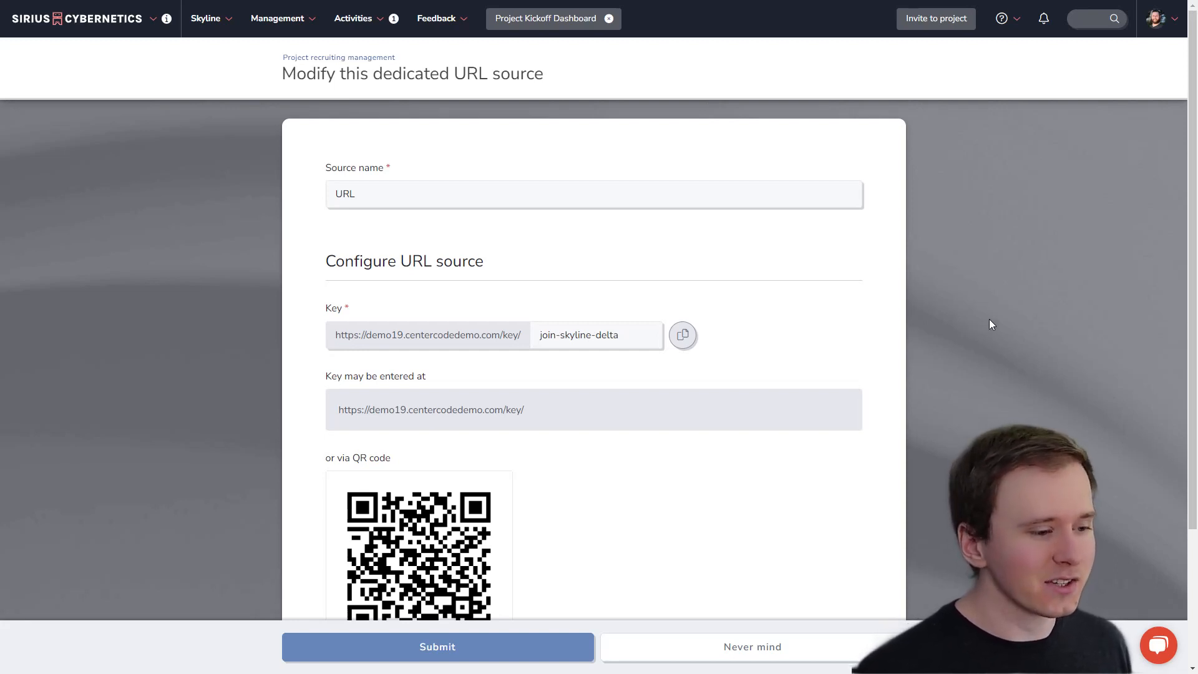
{"action": "scroll", "coordinate": [990, 320], "scroll_direction": "down", "scroll_amount": 3}
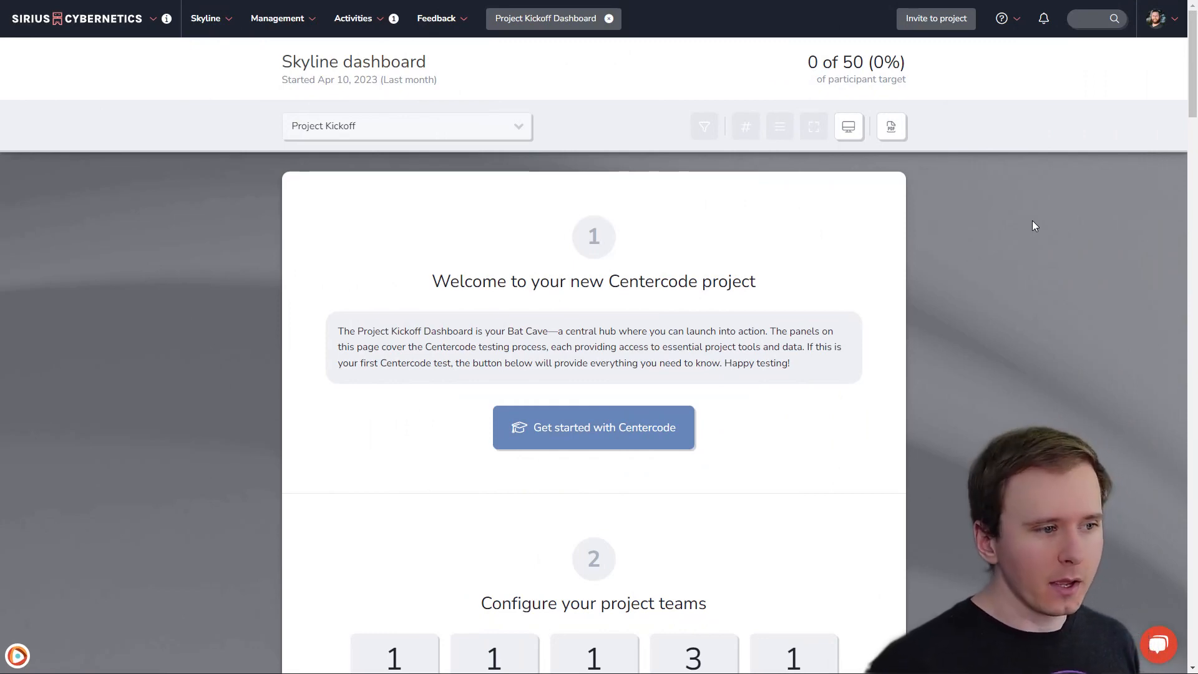
Create a new project opportunity from the Project Kickoff dashboard and give it the internal name "Participant Opportunity".
{"action": "scroll", "coordinate": [1032, 221], "scroll_direction": "down", "scroll_amount": 15}
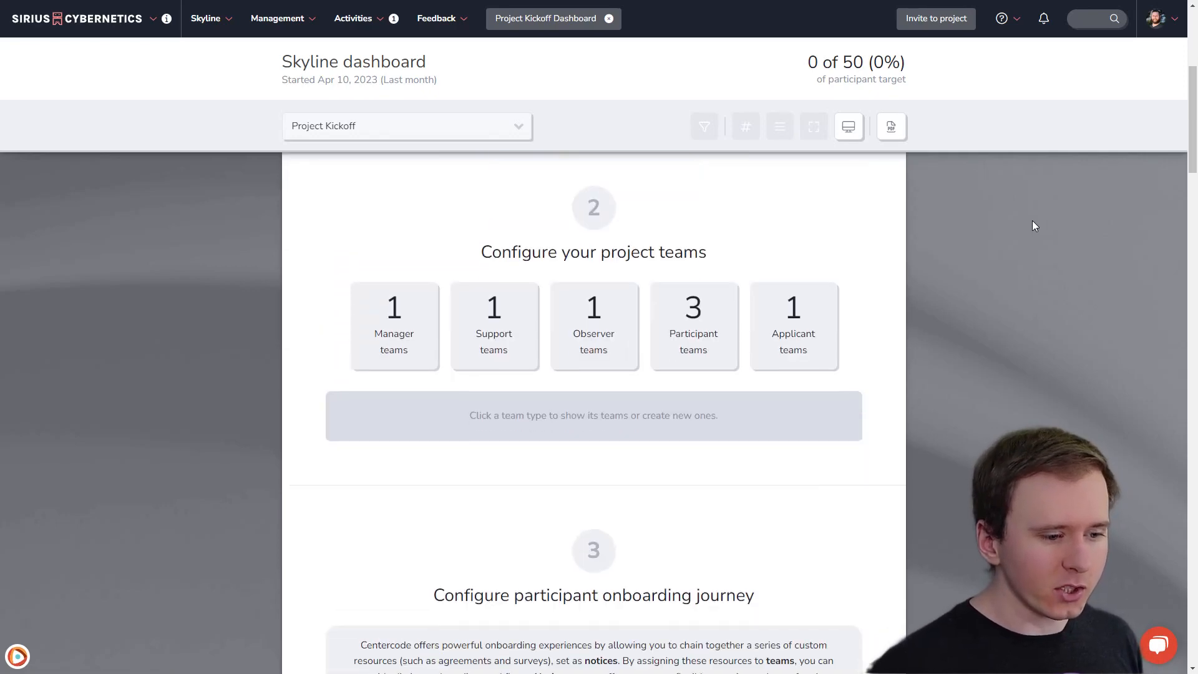
{"action": "scroll", "coordinate": [1034, 226], "scroll_direction": "down", "scroll_amount": 1}
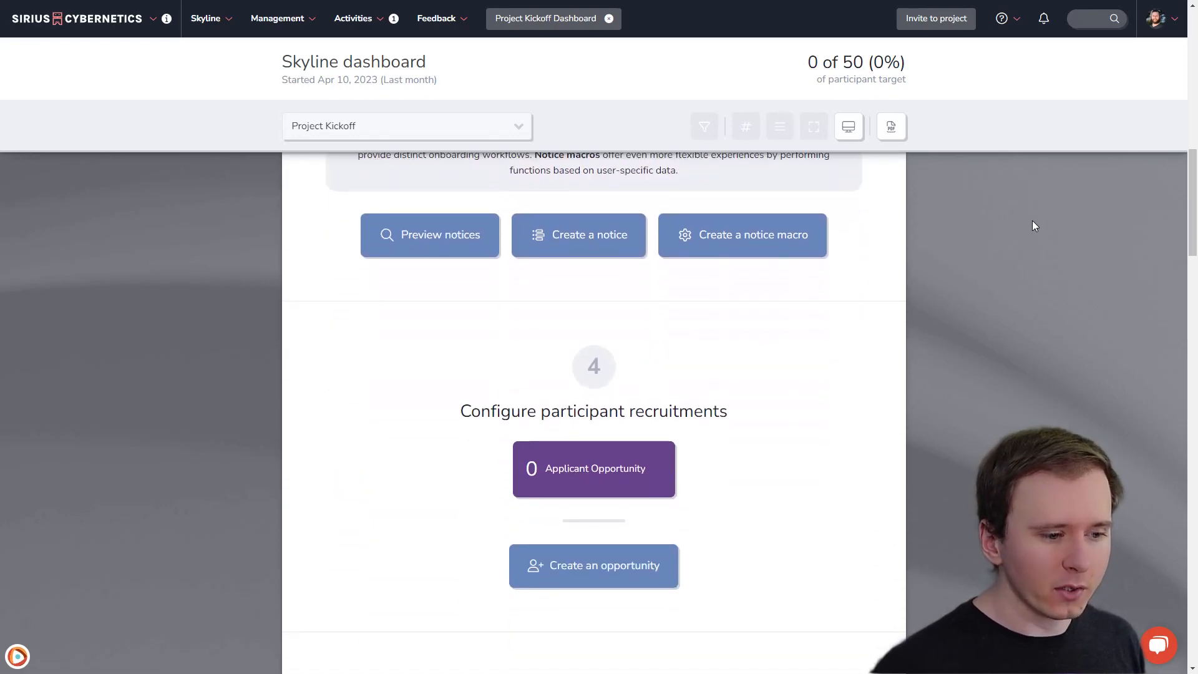
{"action": "left_click", "coordinate": [653, 565]}
{"action": "left_click", "coordinate": [815, 195]}
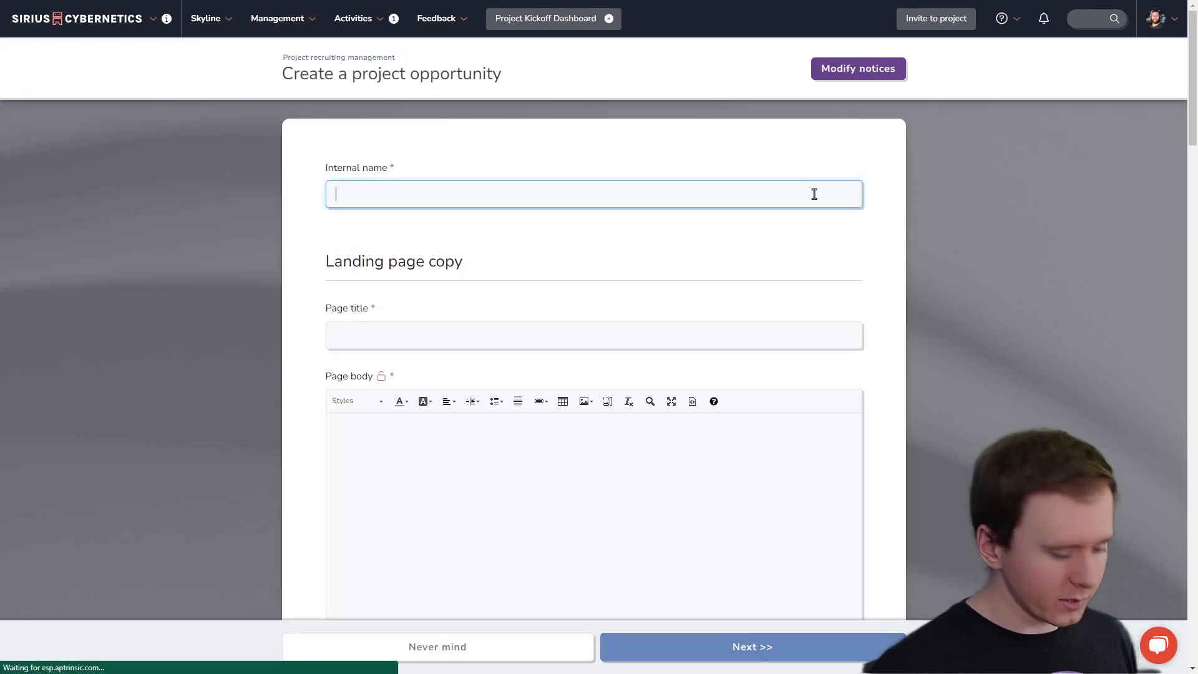
{"action": "type", "text": "Participant Opportunity"}
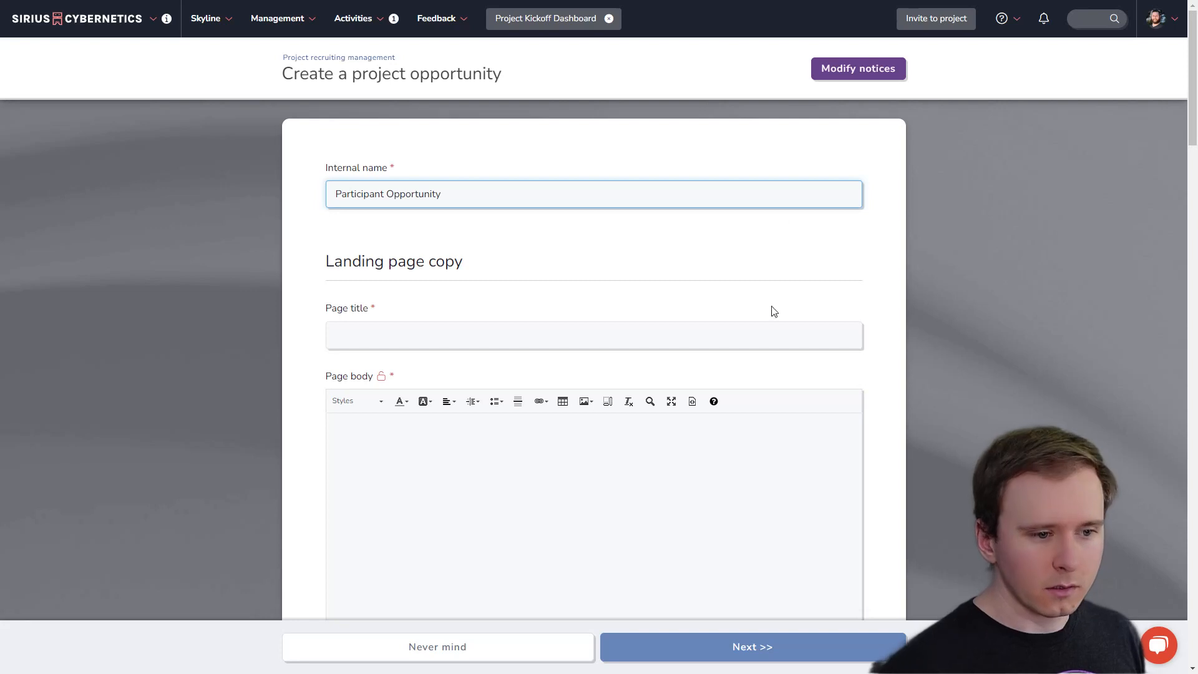
Set the landing page title to "Welcome to the Skyline Delta Test!" and paste the prepared welcome message as the page body.
{"action": "left_click", "coordinate": [760, 339]}
{"action": "type", "text": "Welcome to th"}
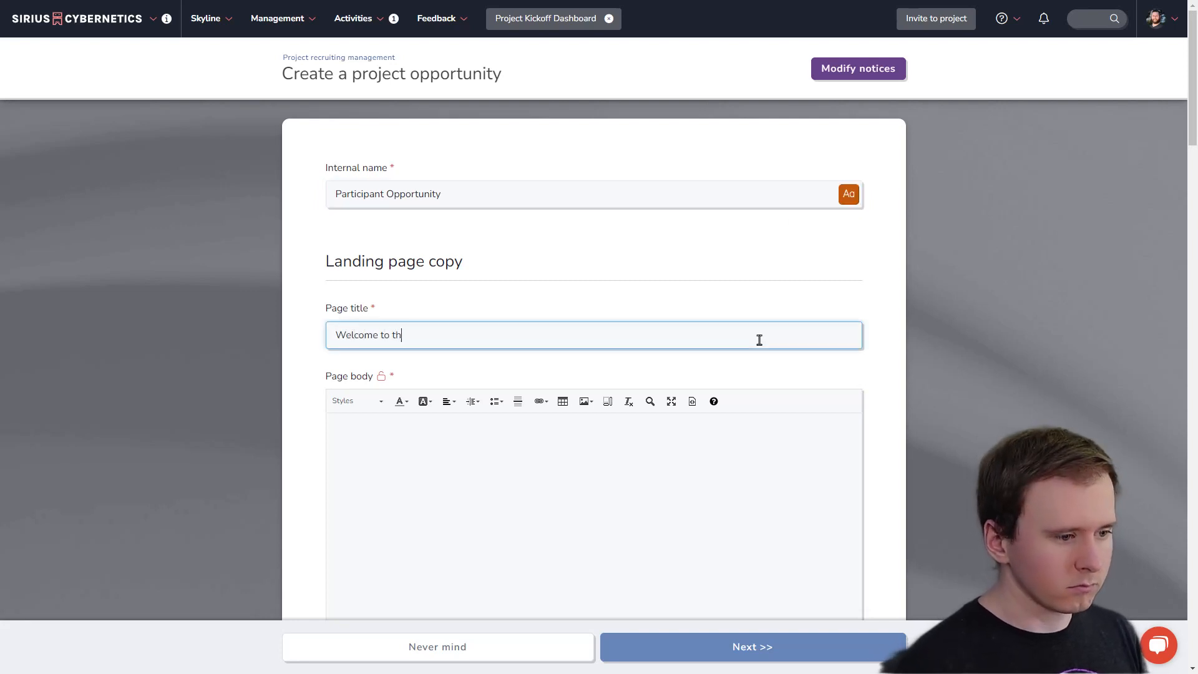
{"action": "type", "text": "e Skyline Delta Test!"}
{"action": "left_click", "coordinate": [1028, 300]}
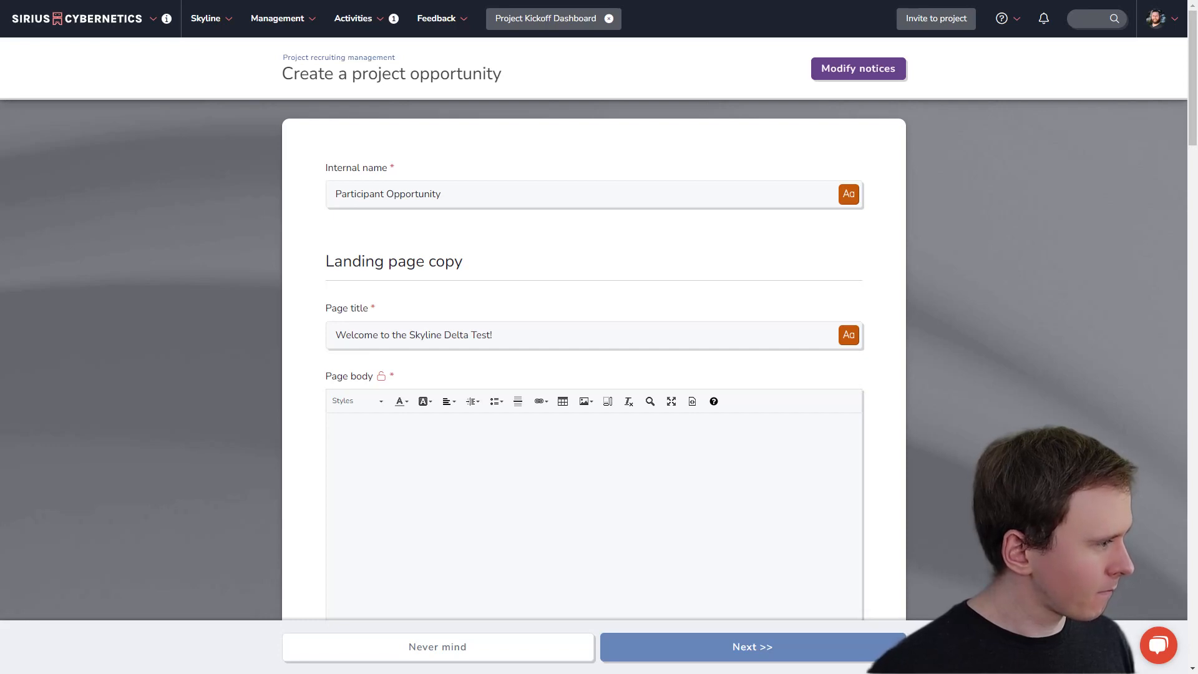
{"action": "left_click", "coordinate": [492, 508]}
{"action": "key", "text": "ctrl+v"}
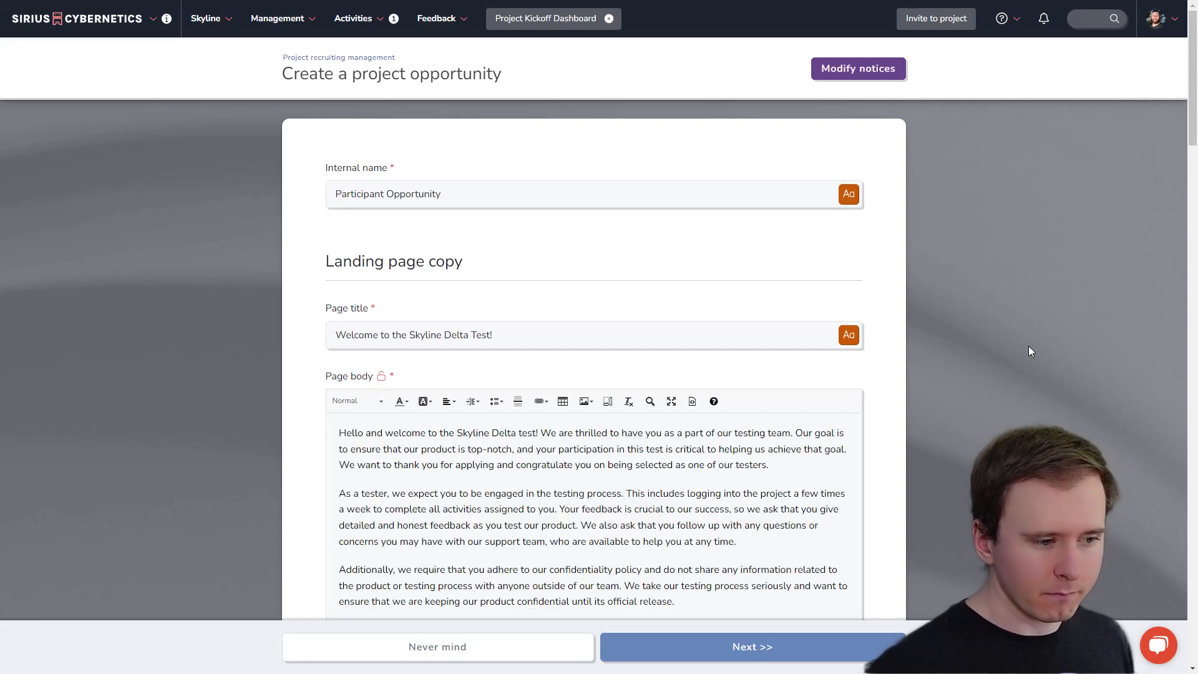
Make the Participant team the destination team of the new opportunity, leaving the opportunity details lists empty.
{"action": "scroll", "coordinate": [1029, 352], "scroll_direction": "down", "scroll_amount": 6}
{"action": "scroll", "coordinate": [1029, 347], "scroll_direction": "down", "scroll_amount": 5}
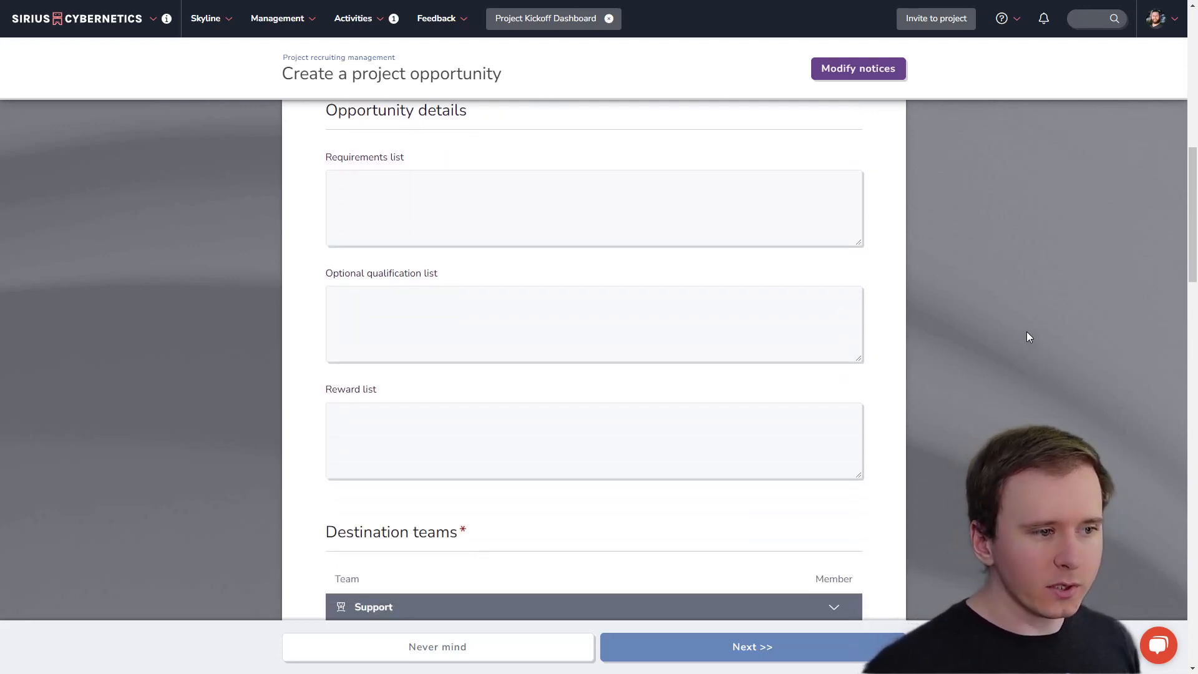
{"action": "scroll", "coordinate": [1026, 333], "scroll_direction": "down", "scroll_amount": 5}
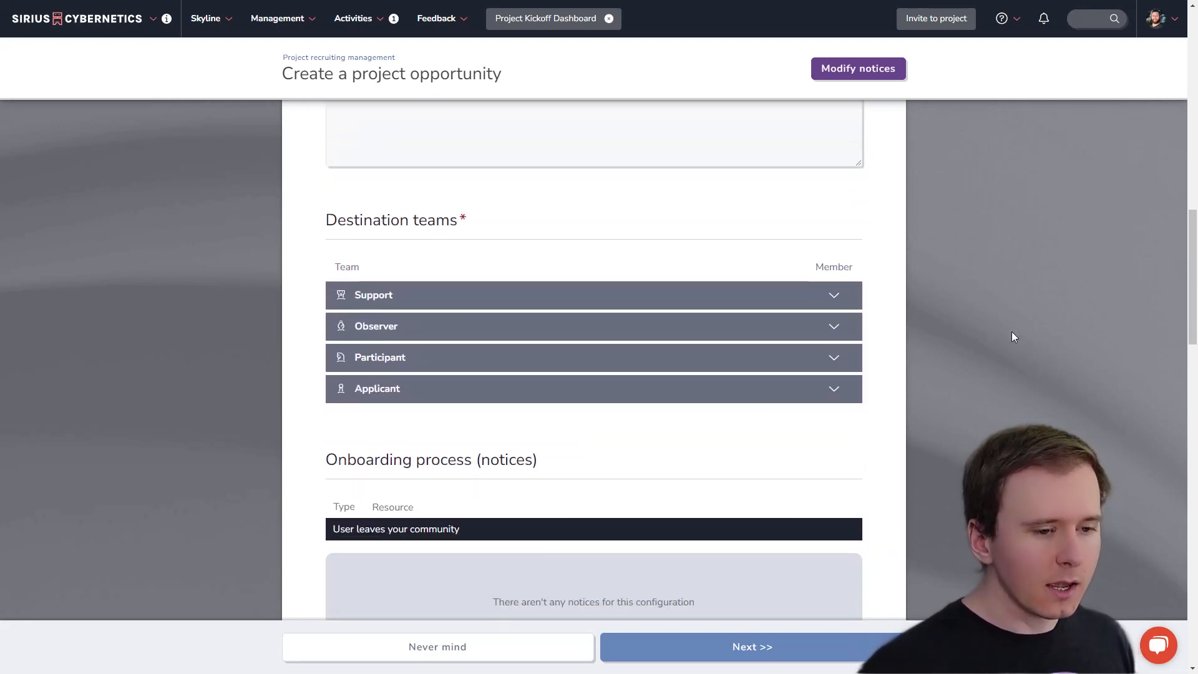
{"action": "left_click", "coordinate": [839, 360]}
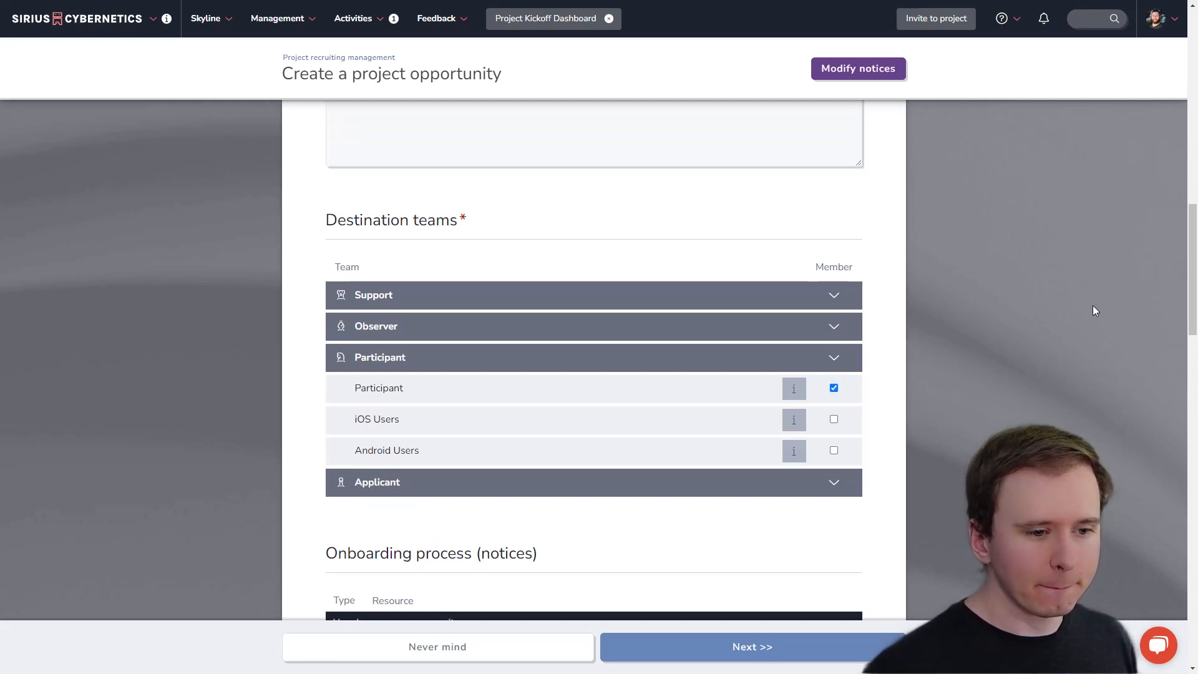
Review the new opportunity's onboarding notices, user account options and advanced options, and proceed with its creation.
{"action": "scroll", "coordinate": [1092, 305], "scroll_direction": "down", "scroll_amount": 3}
{"action": "scroll", "coordinate": [1092, 310], "scroll_direction": "down", "scroll_amount": 1}
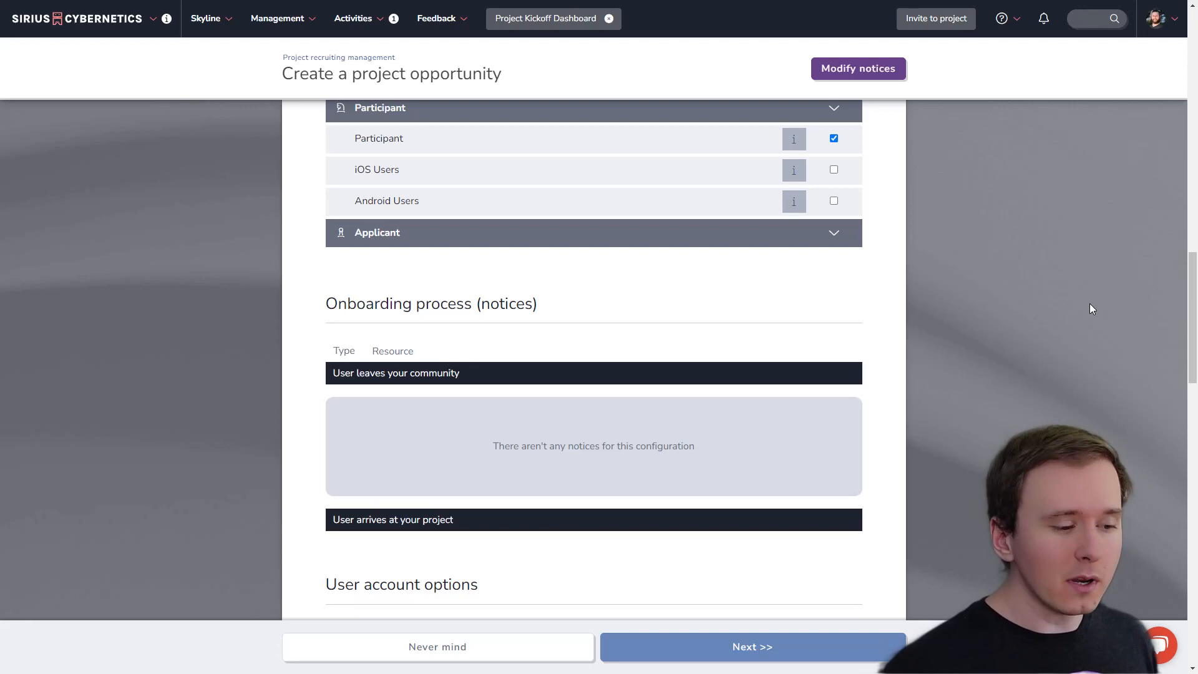
{"action": "scroll", "coordinate": [1092, 228], "scroll_direction": "down", "scroll_amount": 4}
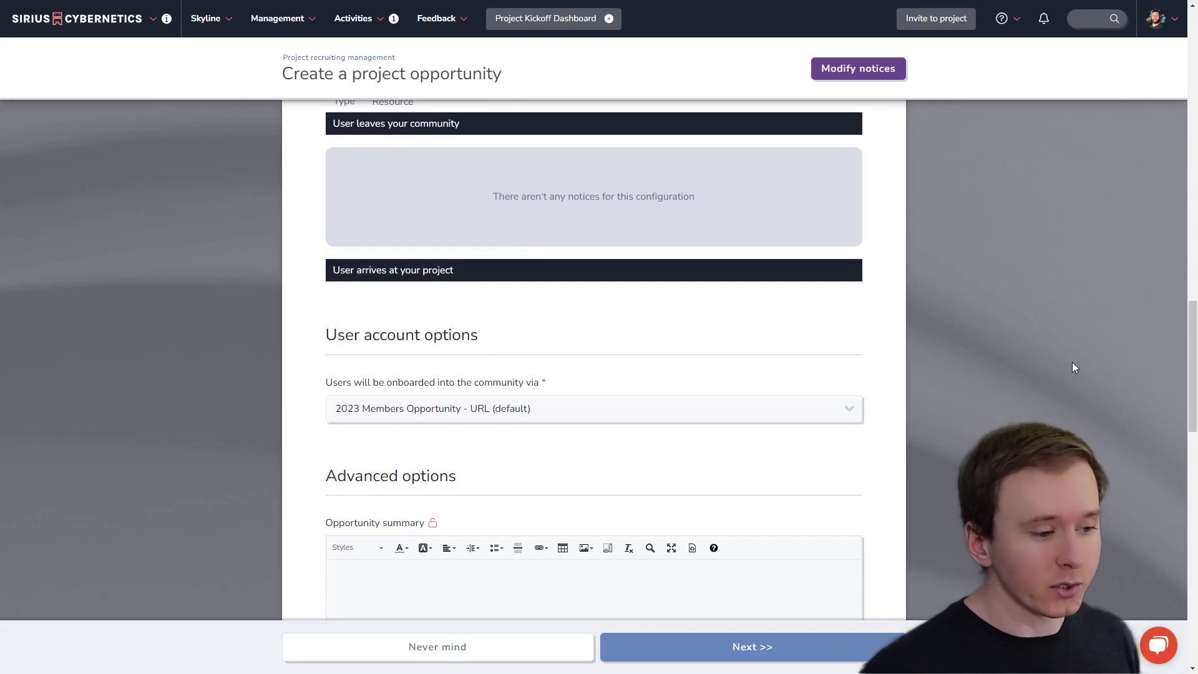
{"action": "scroll", "coordinate": [1057, 347], "scroll_direction": "down", "scroll_amount": 10}
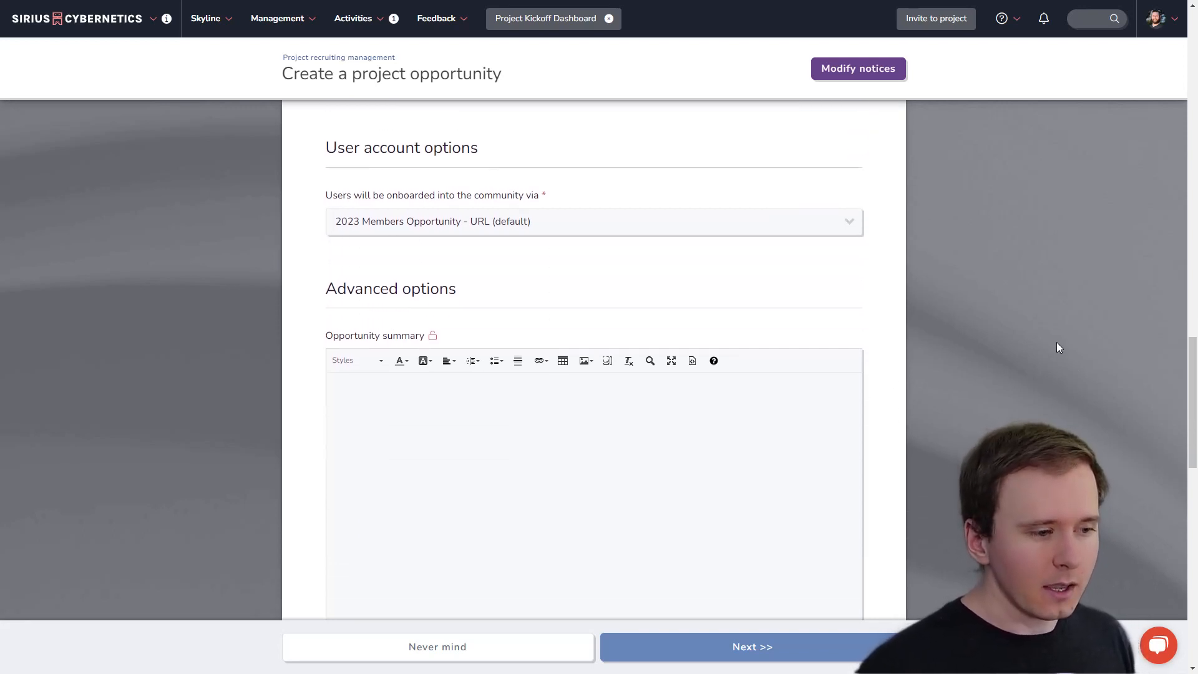
{"action": "scroll", "coordinate": [1058, 346], "scroll_direction": "down", "scroll_amount": 5}
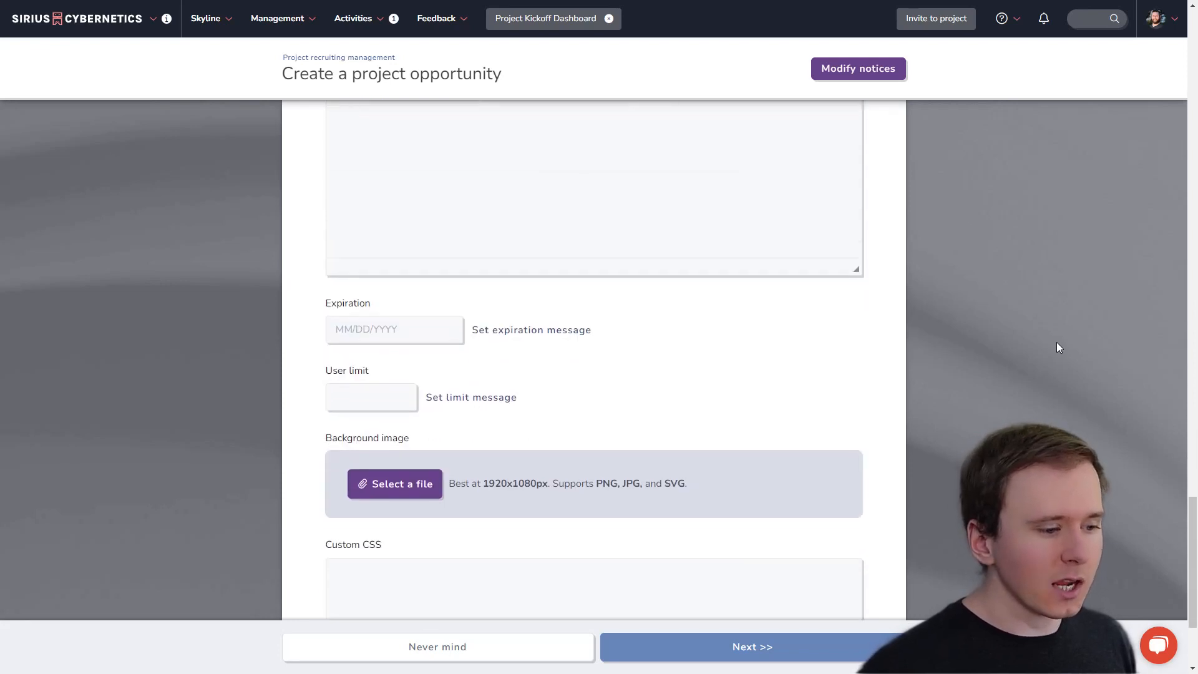
{"action": "left_click", "coordinate": [394, 545]}
{"action": "left_click", "coordinate": [853, 637]}
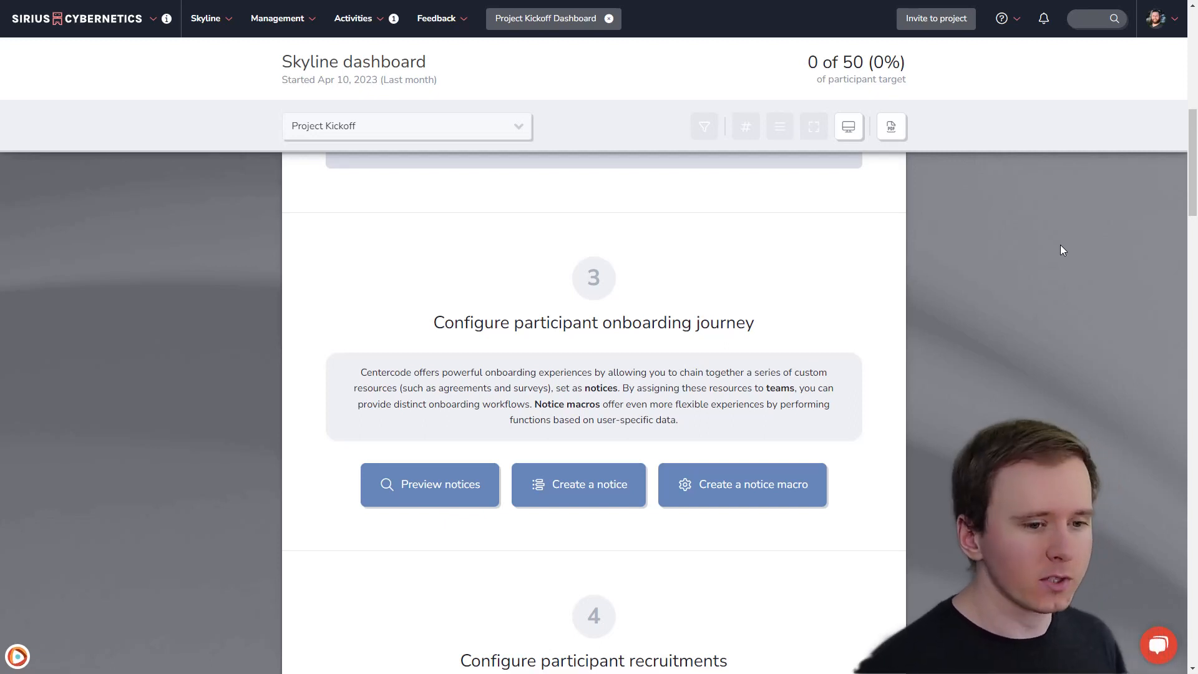
Open the notice preview from the dashboard and preview the onboarding notices for the Applicant team.
{"action": "left_click", "coordinate": [405, 488]}
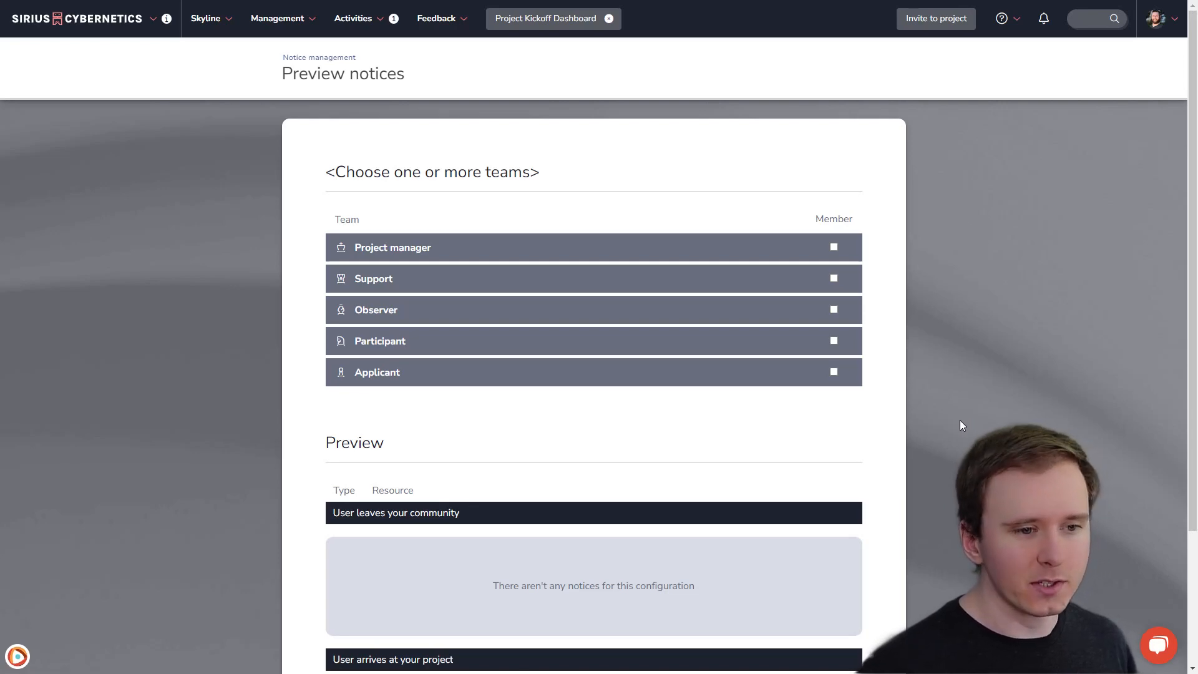
{"action": "left_click", "coordinate": [835, 372]}
{"action": "scroll", "coordinate": [1003, 395], "scroll_direction": "down", "scroll_amount": 1}
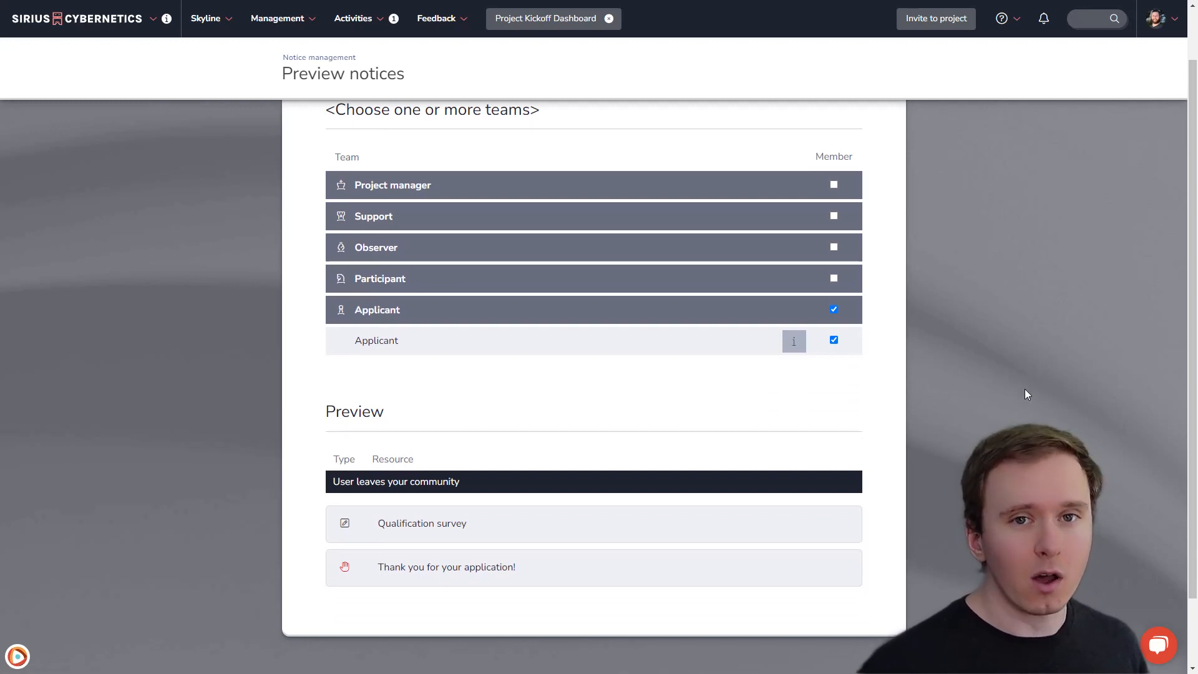
Deselect the Applicant team and preview the onboarding notices for all Participant teams instead.
{"action": "left_click", "coordinate": [835, 310]}
{"action": "left_click", "coordinate": [833, 278]}
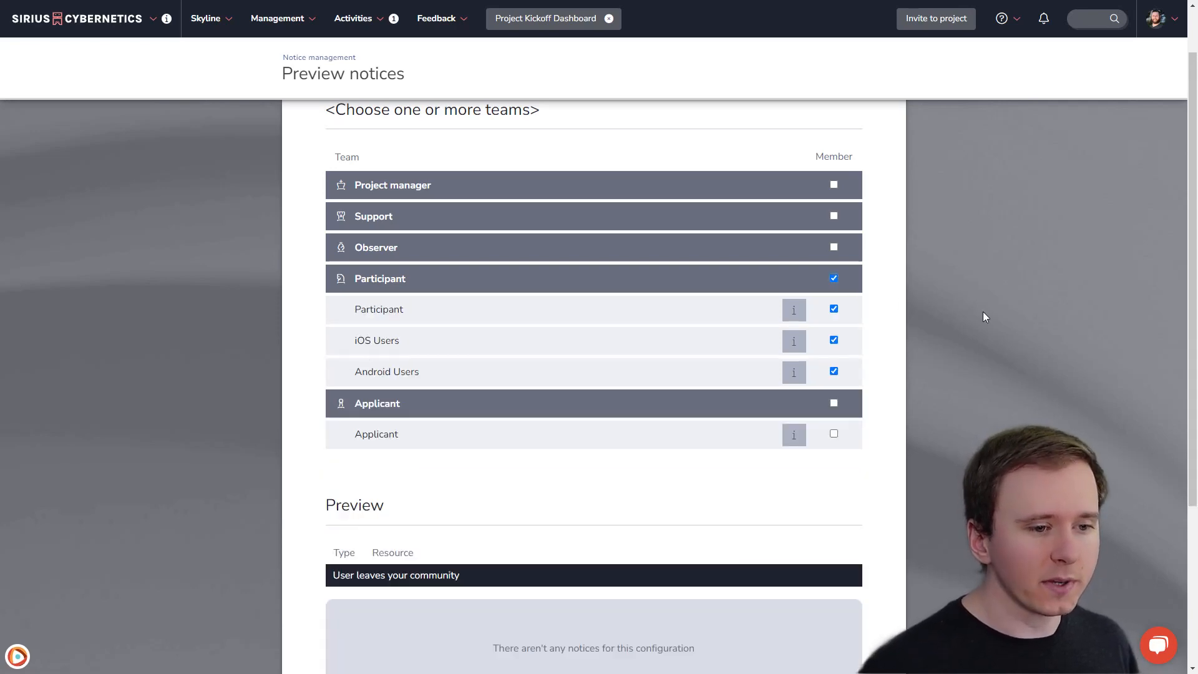
{"action": "scroll", "coordinate": [985, 314], "scroll_direction": "down", "scroll_amount": 1}
{"action": "scroll", "coordinate": [986, 317], "scroll_direction": "down", "scroll_amount": 1}
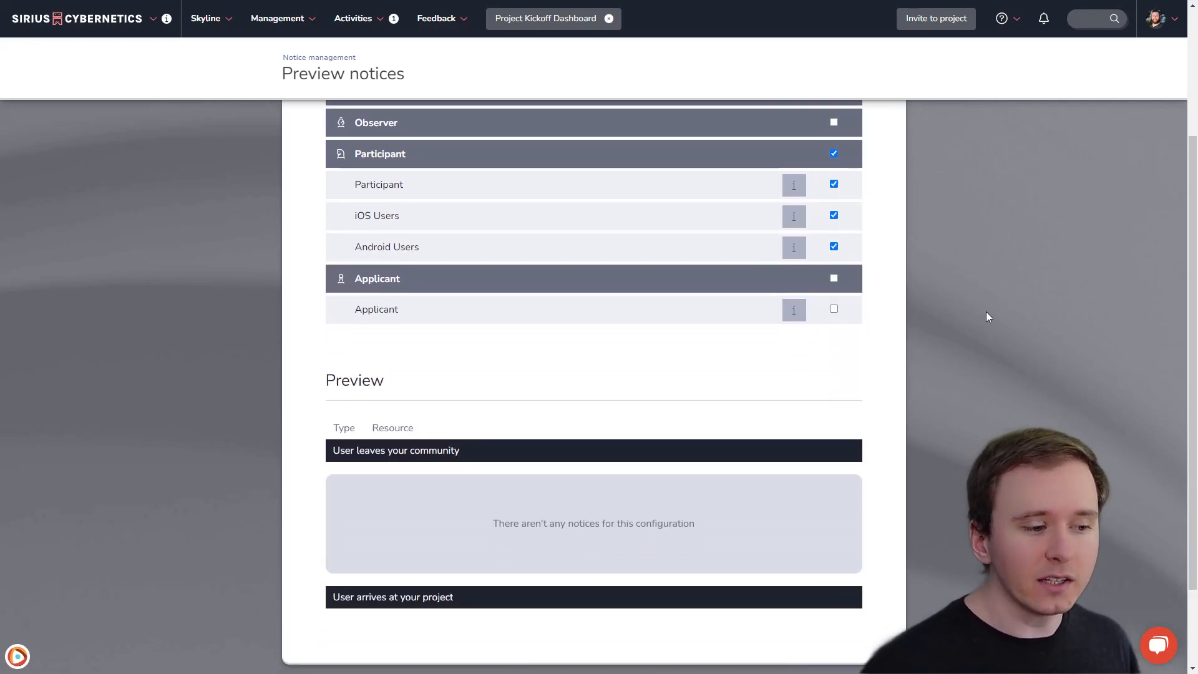
{"action": "scroll", "coordinate": [992, 317], "scroll_direction": "up", "scroll_amount": 1}
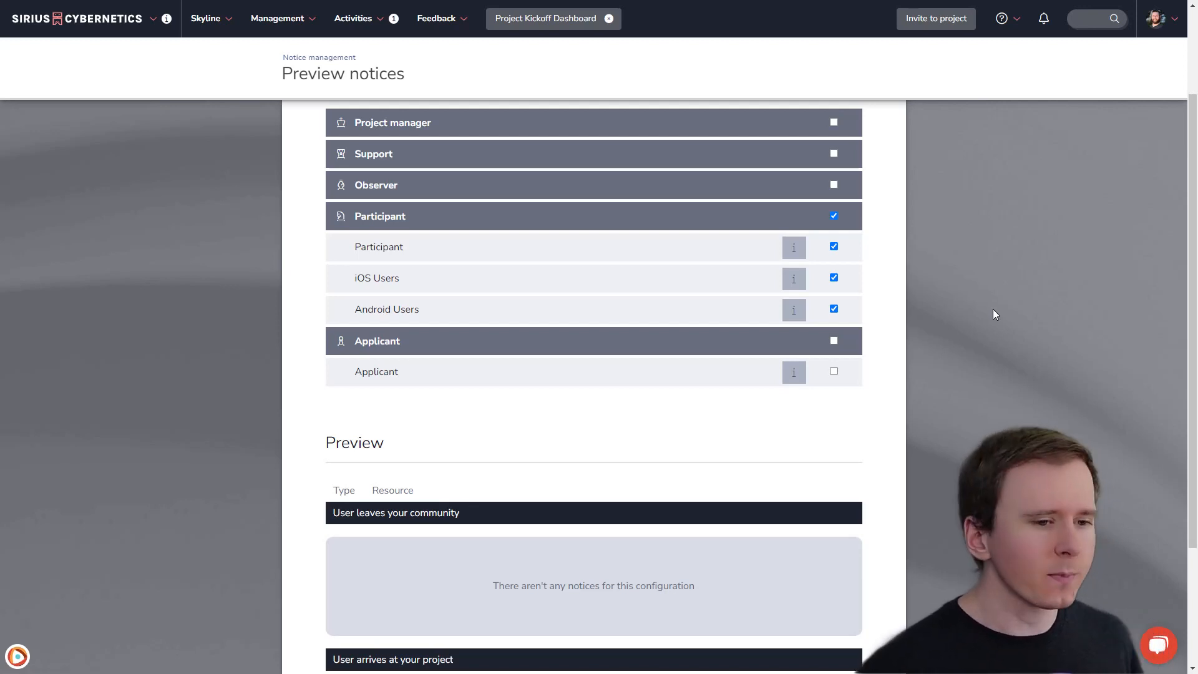
Open the Qualification survey from the project's survey management.
{"action": "left_click", "coordinate": [834, 216]}
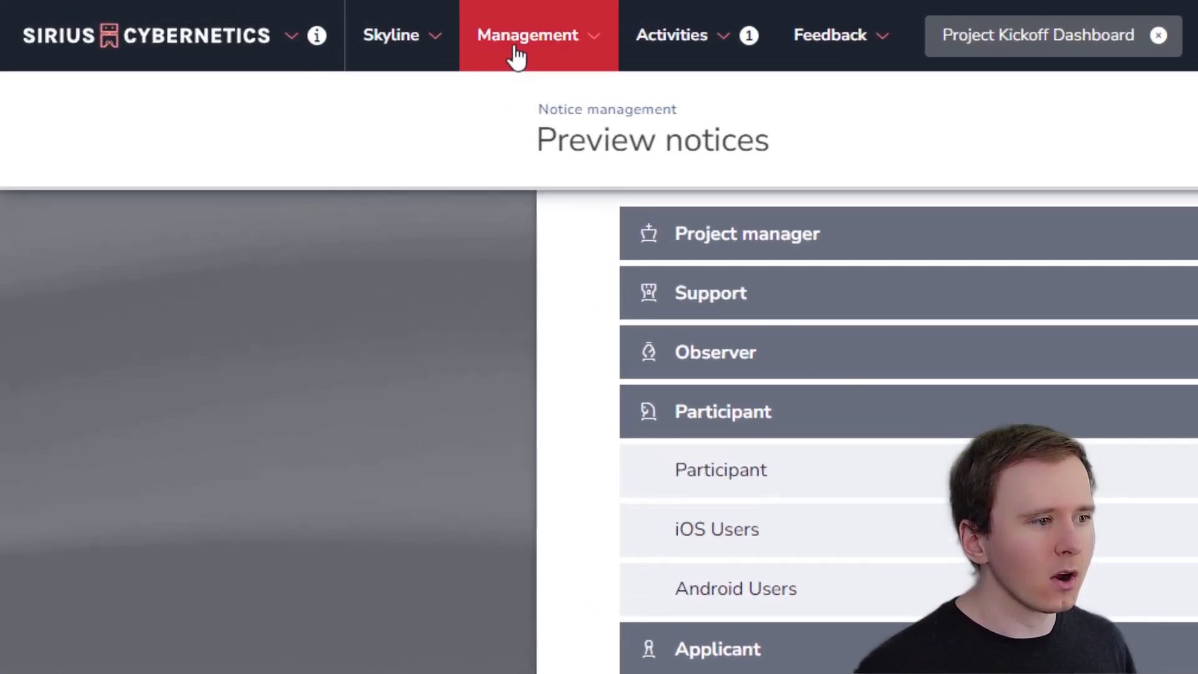
{"action": "left_click", "coordinate": [517, 56]}
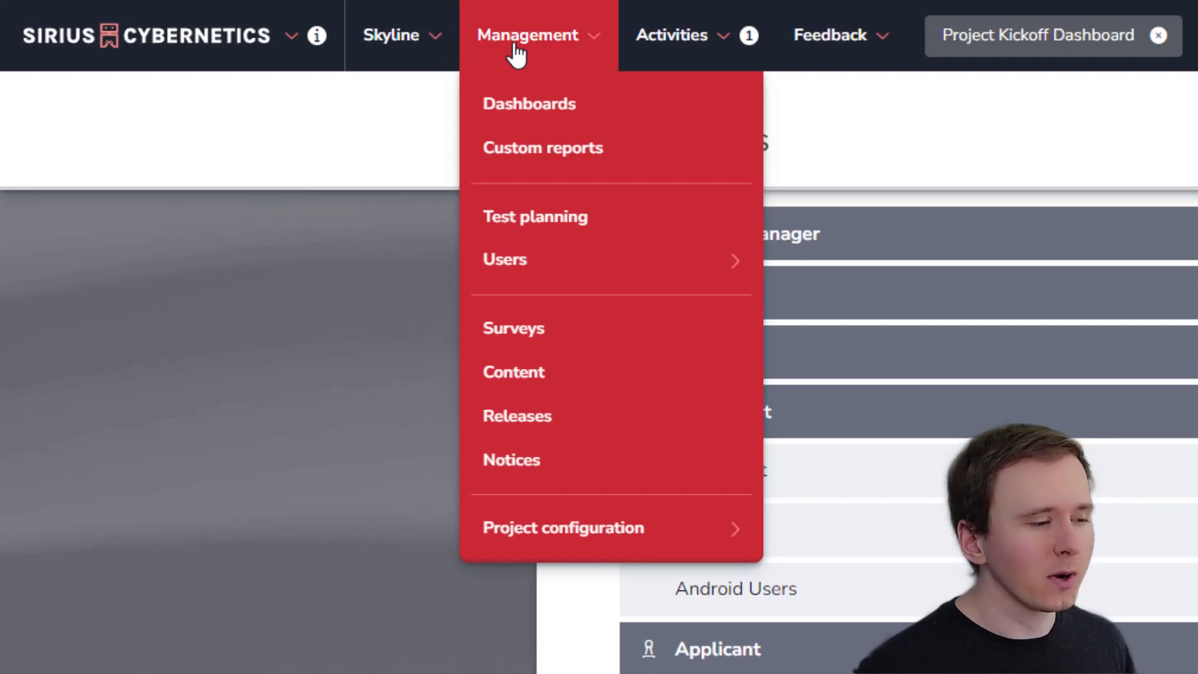
{"action": "left_click", "coordinate": [529, 340]}
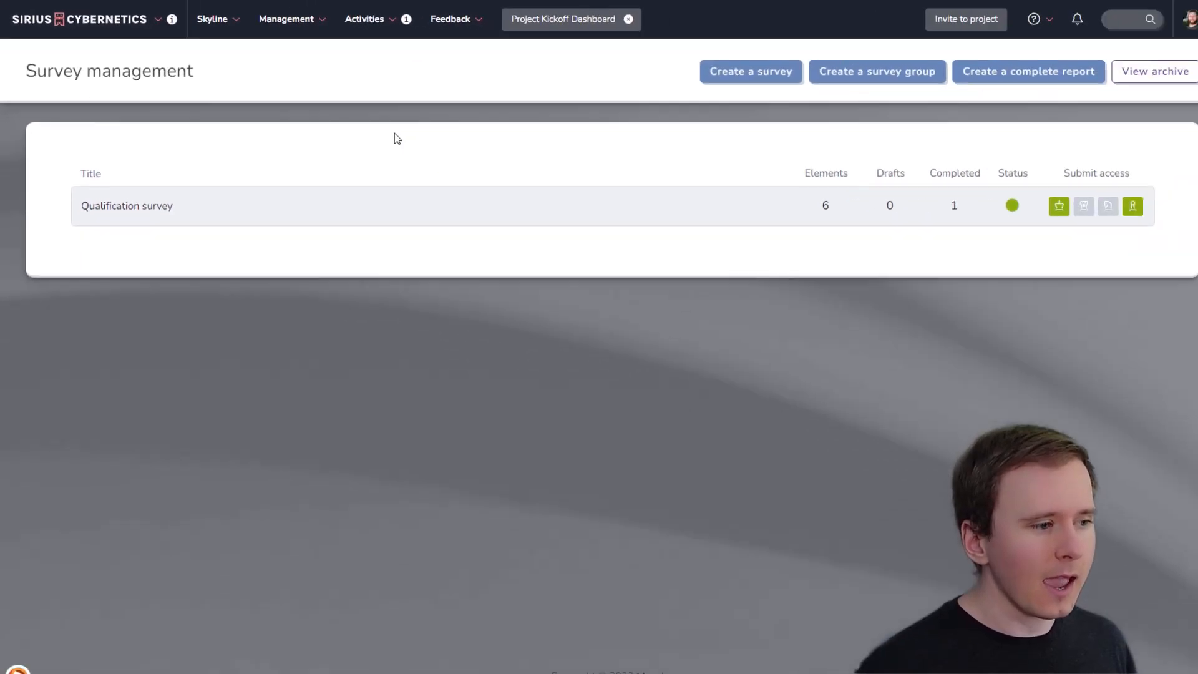
{"action": "left_click", "coordinate": [166, 201]}
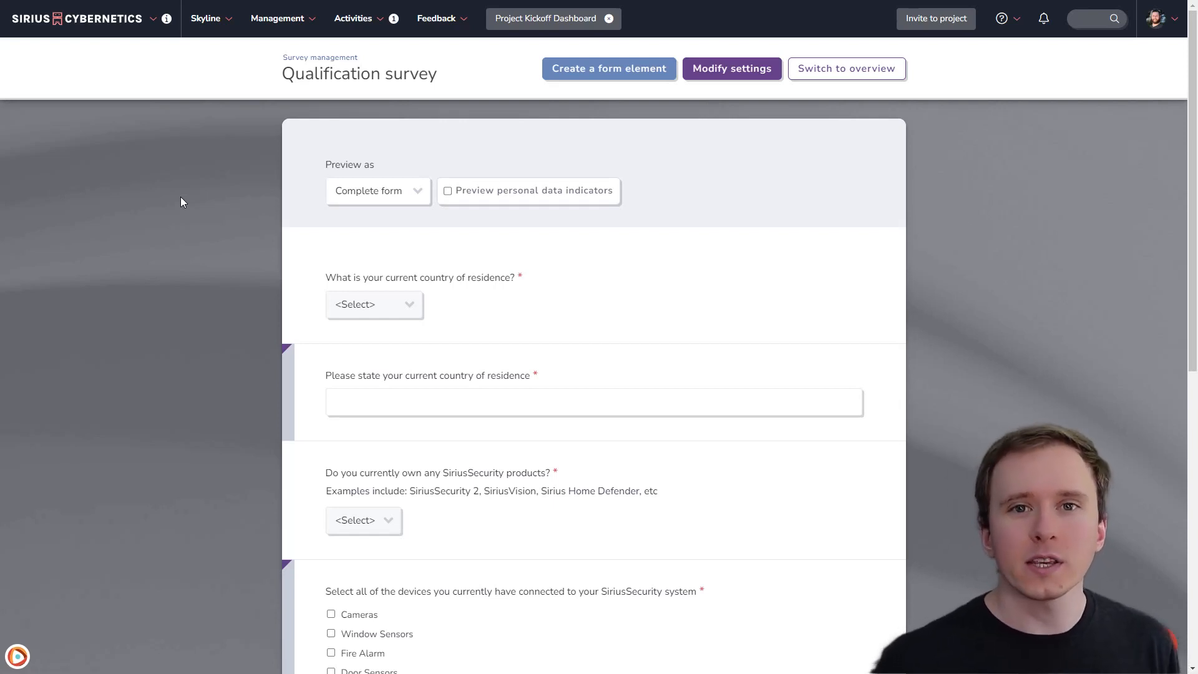
Review the Qualification survey's questions, including the country of residence options, and open the survey's settings.
{"action": "scroll", "coordinate": [181, 197], "scroll_direction": "down", "scroll_amount": 3}
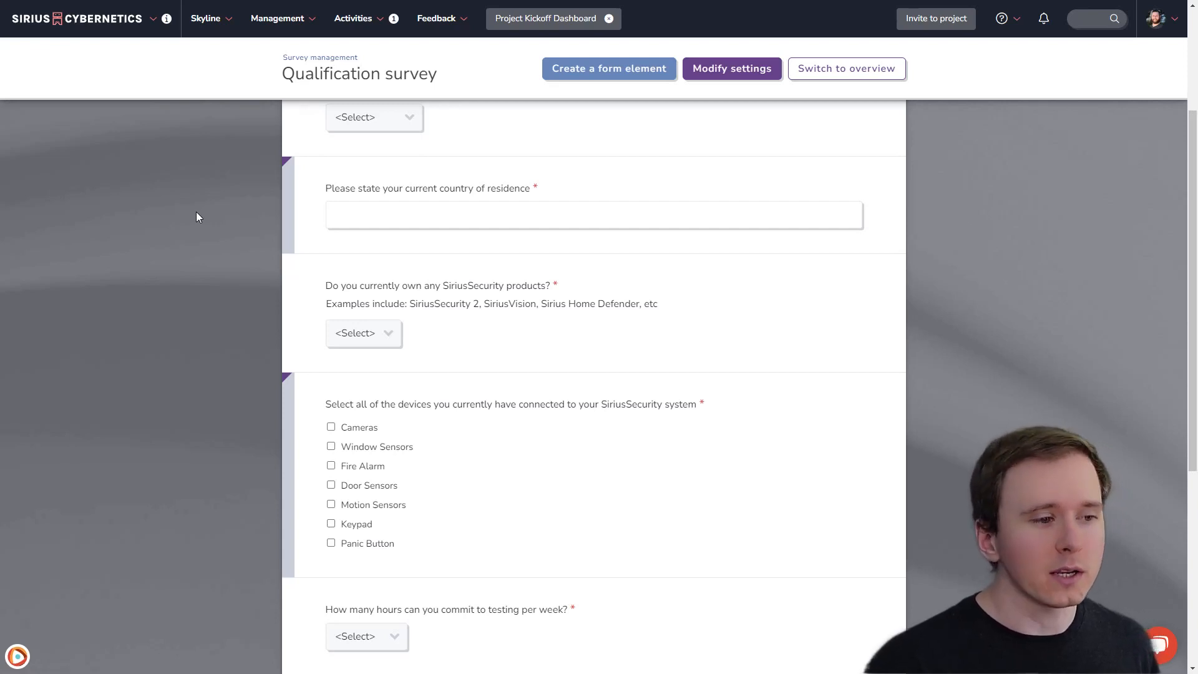
{"action": "scroll", "coordinate": [196, 211], "scroll_direction": "up", "scroll_amount": 1}
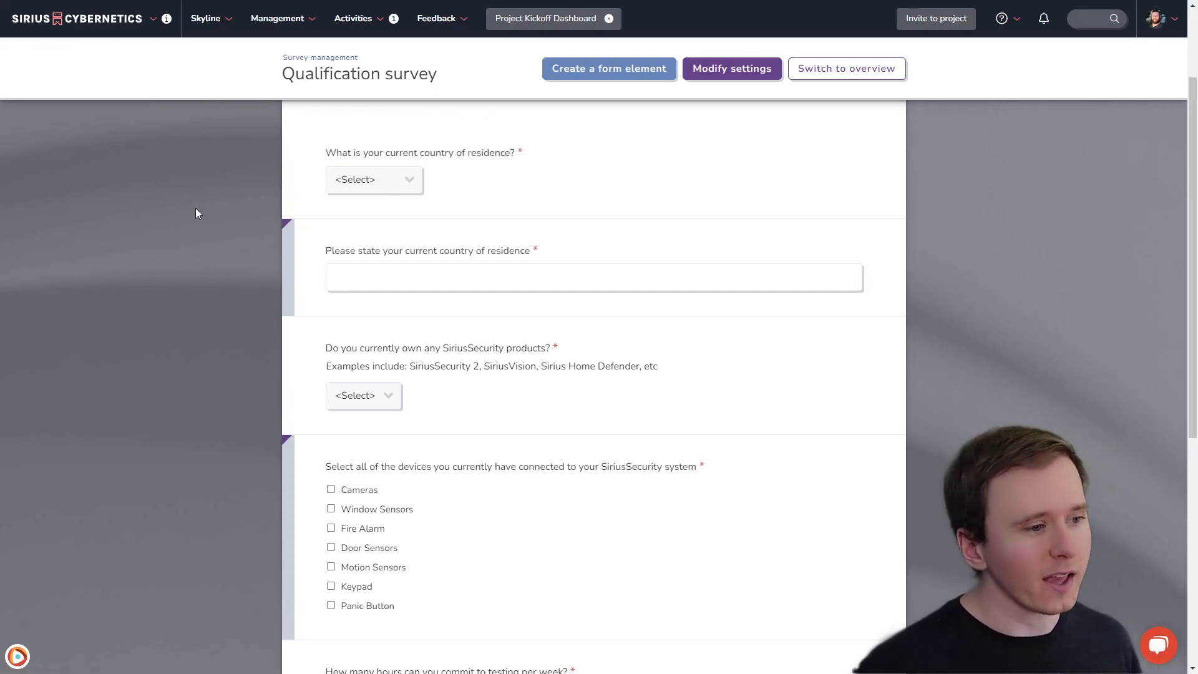
{"action": "left_click", "coordinate": [364, 182]}
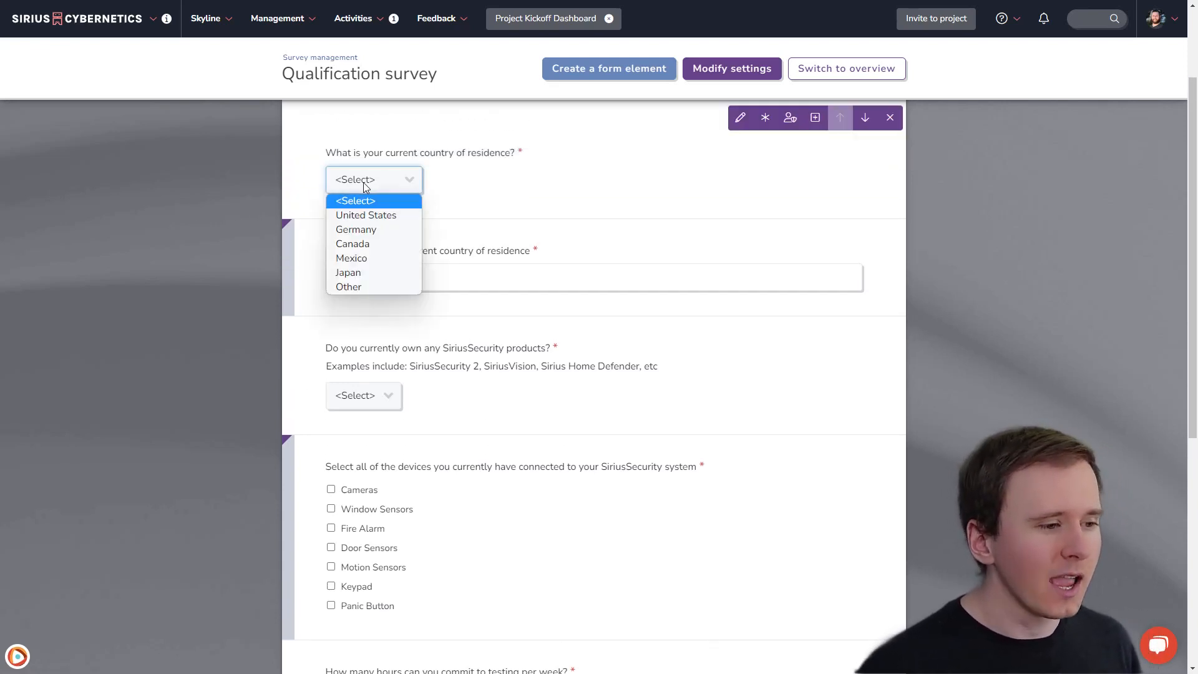
{"action": "left_click", "coordinate": [363, 183]}
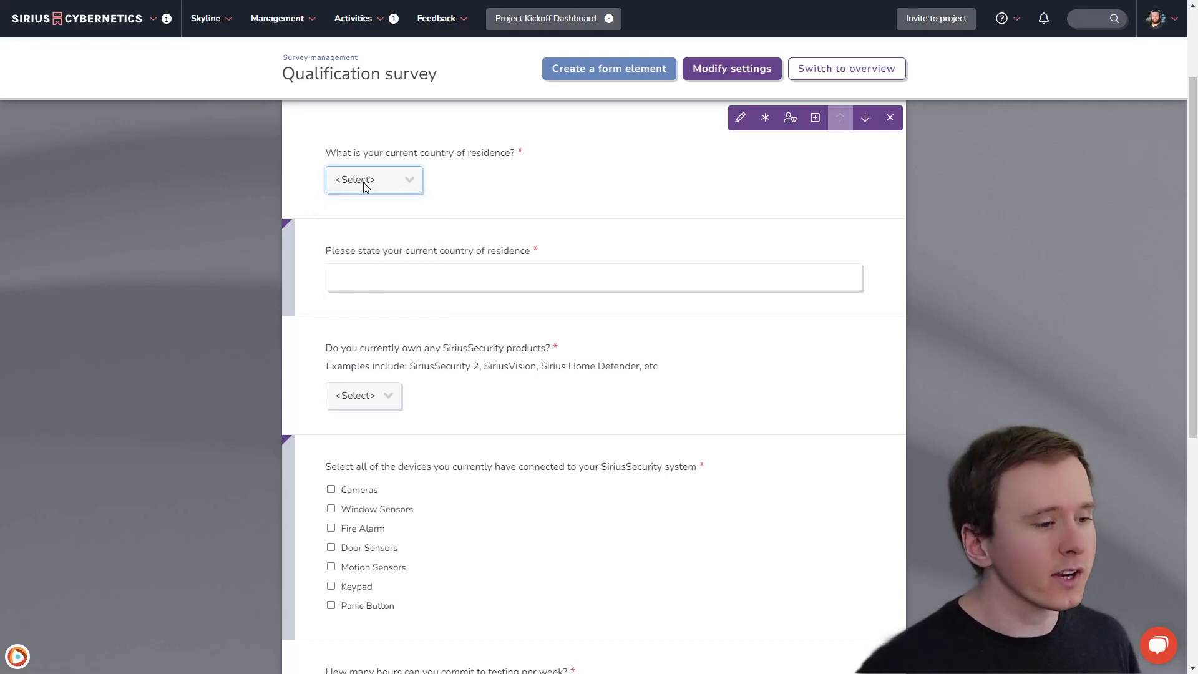
{"action": "scroll", "coordinate": [178, 251], "scroll_direction": "down", "scroll_amount": 1}
{"action": "scroll", "coordinate": [177, 251], "scroll_direction": "down", "scroll_amount": 1}
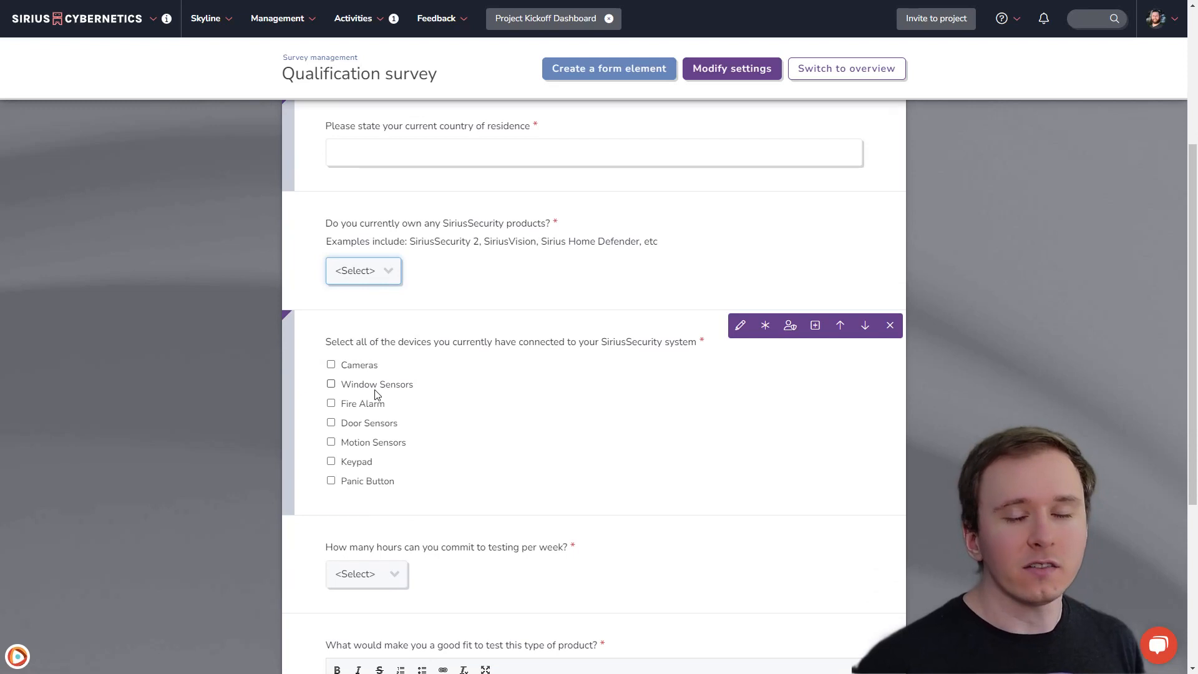
{"action": "scroll", "coordinate": [215, 329], "scroll_direction": "down", "scroll_amount": 3}
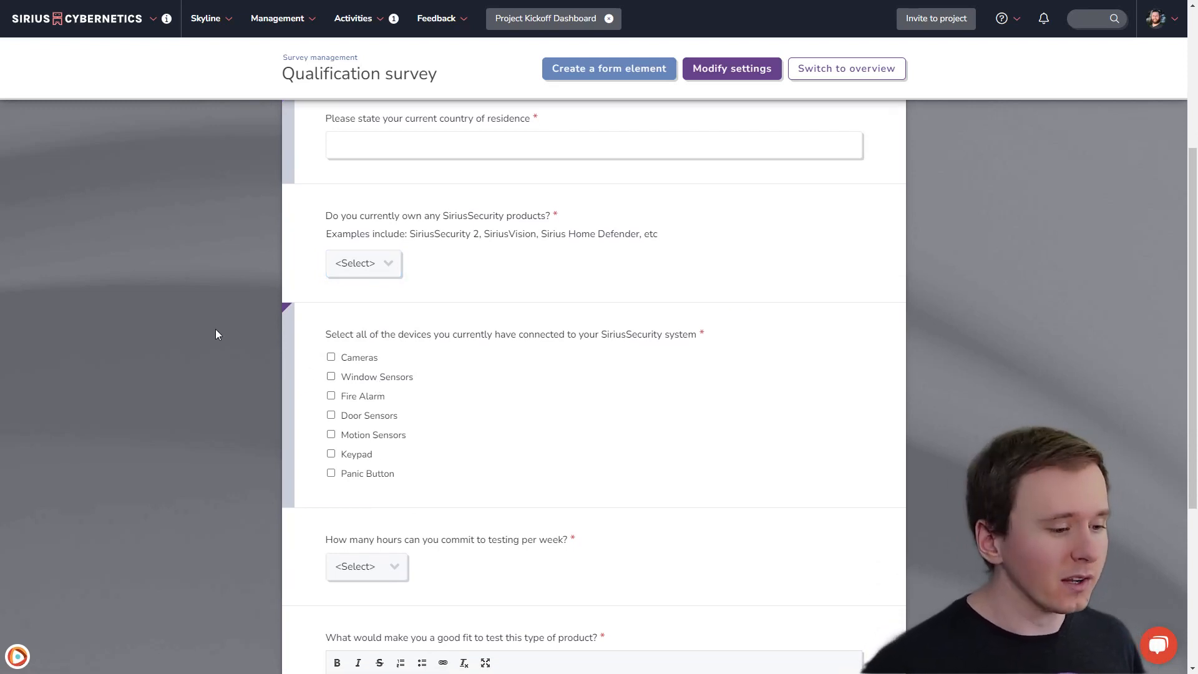
{"action": "mouse_move", "coordinate": [347, 396]}
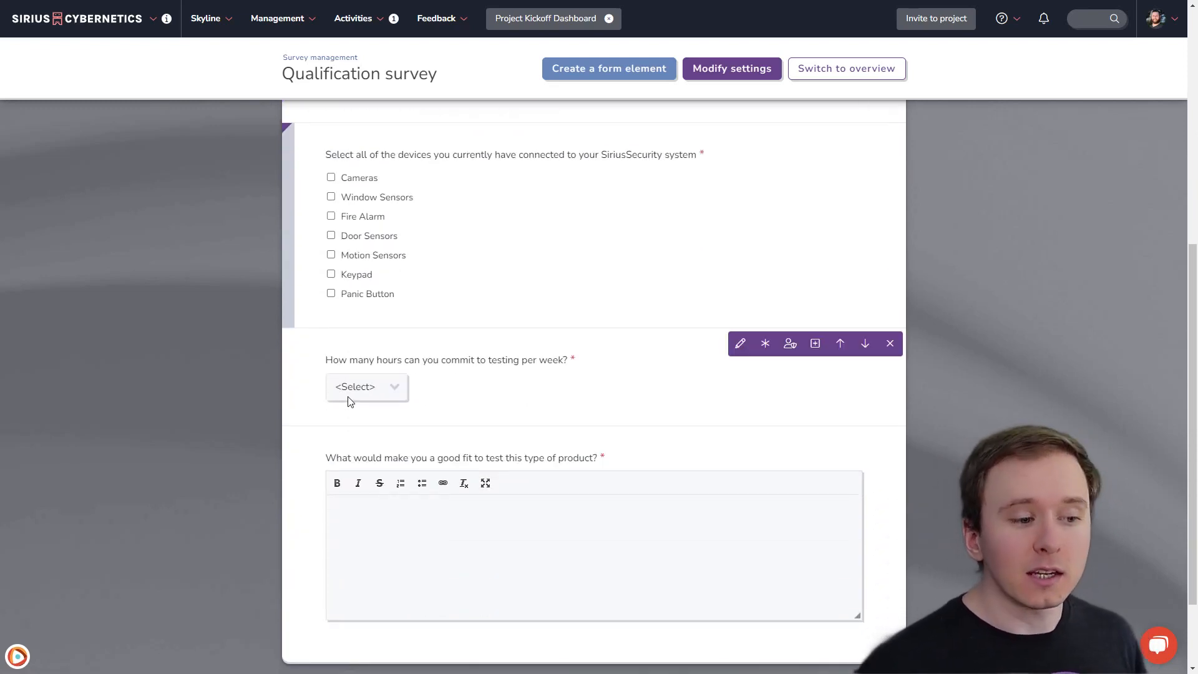
{"action": "scroll", "coordinate": [192, 373], "scroll_direction": "down", "scroll_amount": 1}
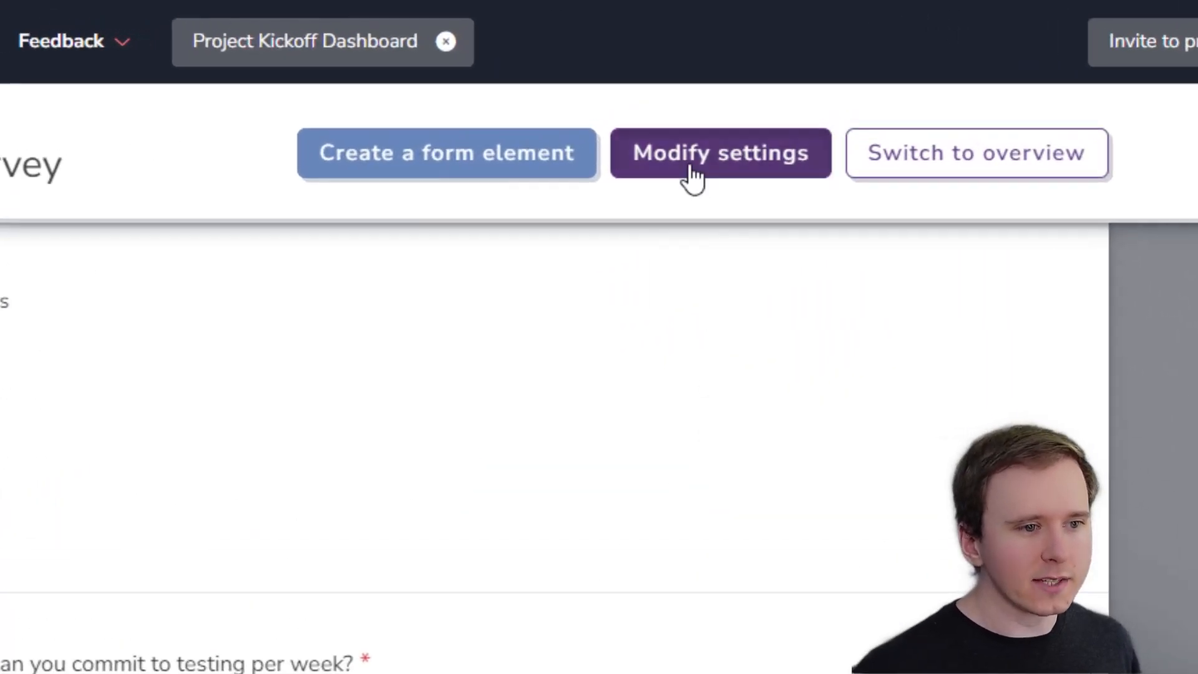
{"action": "left_click", "coordinate": [693, 179]}
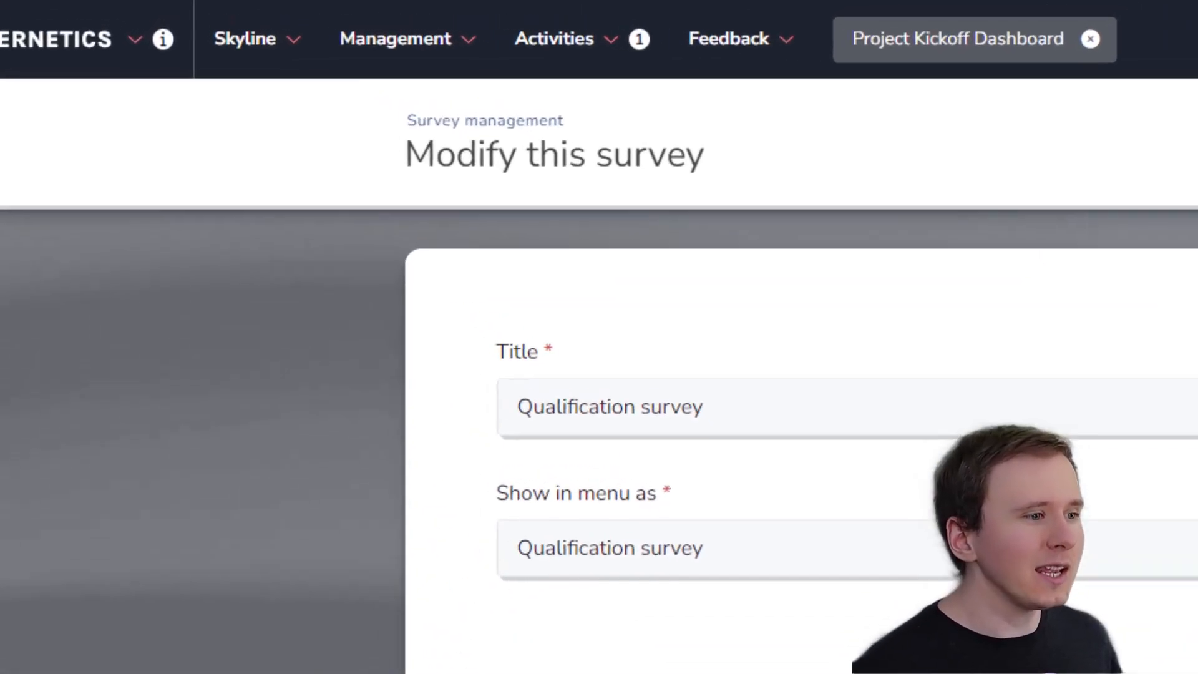
Go to the project's content management and open the "Welcome to the Skyline Test!" content for modification.
{"action": "left_click", "coordinate": [403, 34]}
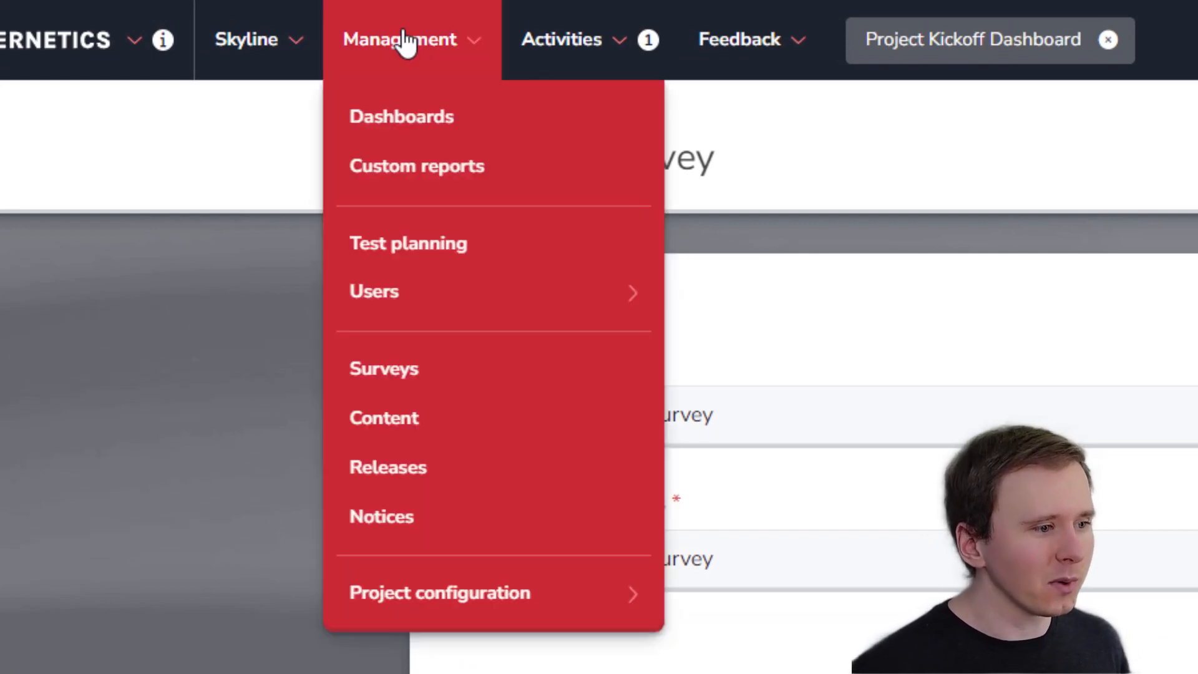
{"action": "left_click", "coordinate": [364, 434]}
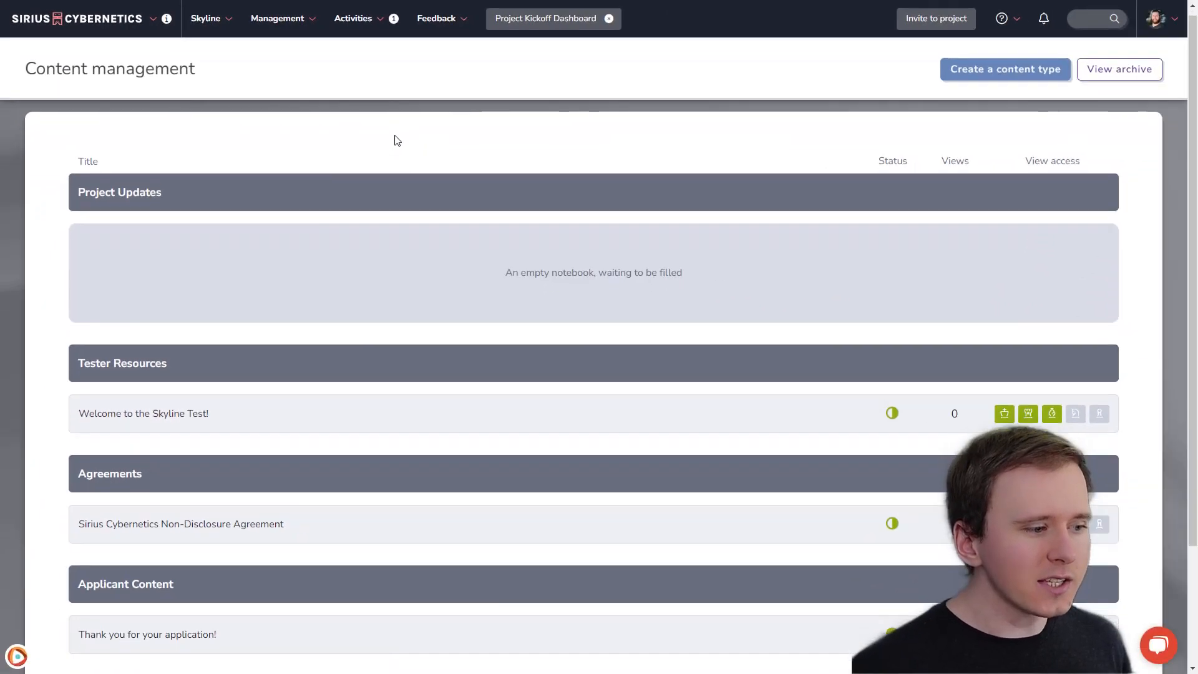
{"action": "scroll", "coordinate": [396, 139], "scroll_direction": "down", "scroll_amount": 2}
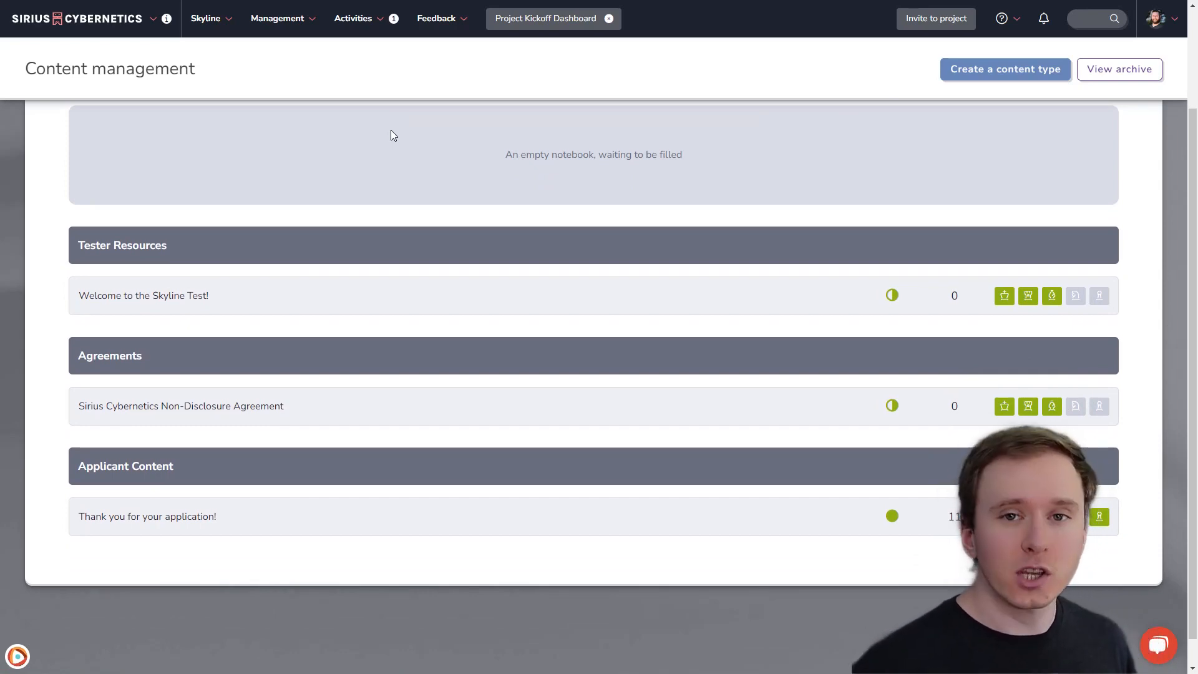
{"action": "left_click", "coordinate": [194, 304]}
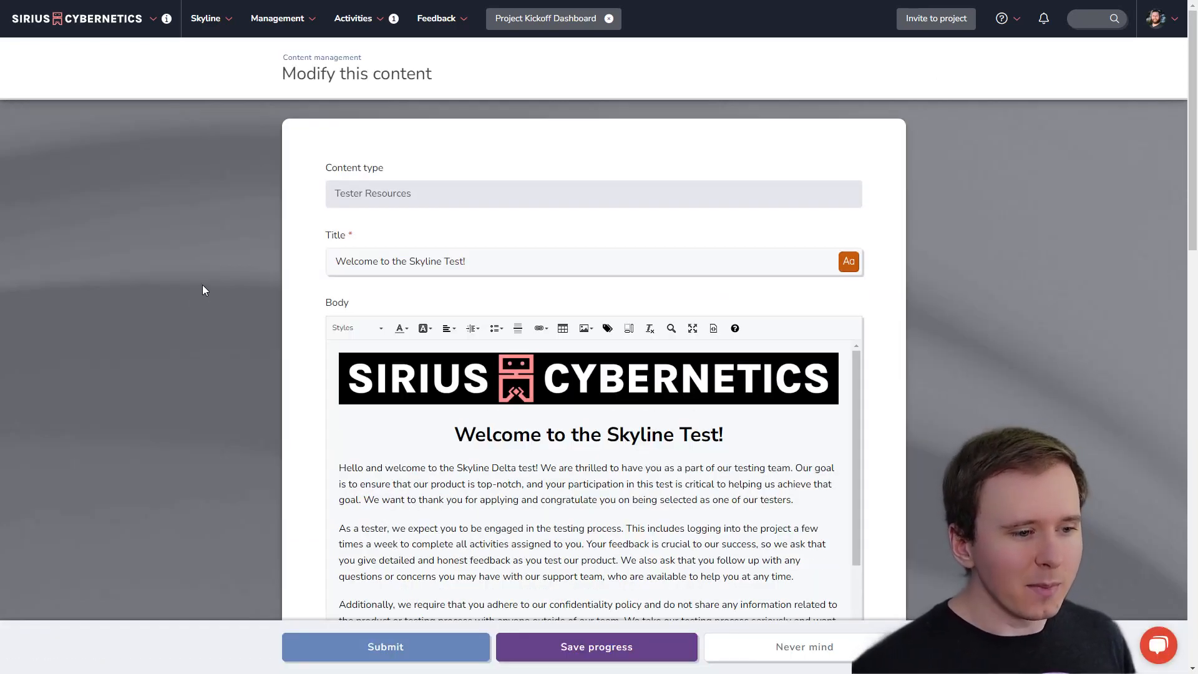
Enable the welcome content as a notice for all Participant teams, keeping the notice type Click-through, and submit the content.
{"action": "scroll", "coordinate": [202, 290], "scroll_direction": "down", "scroll_amount": 4}
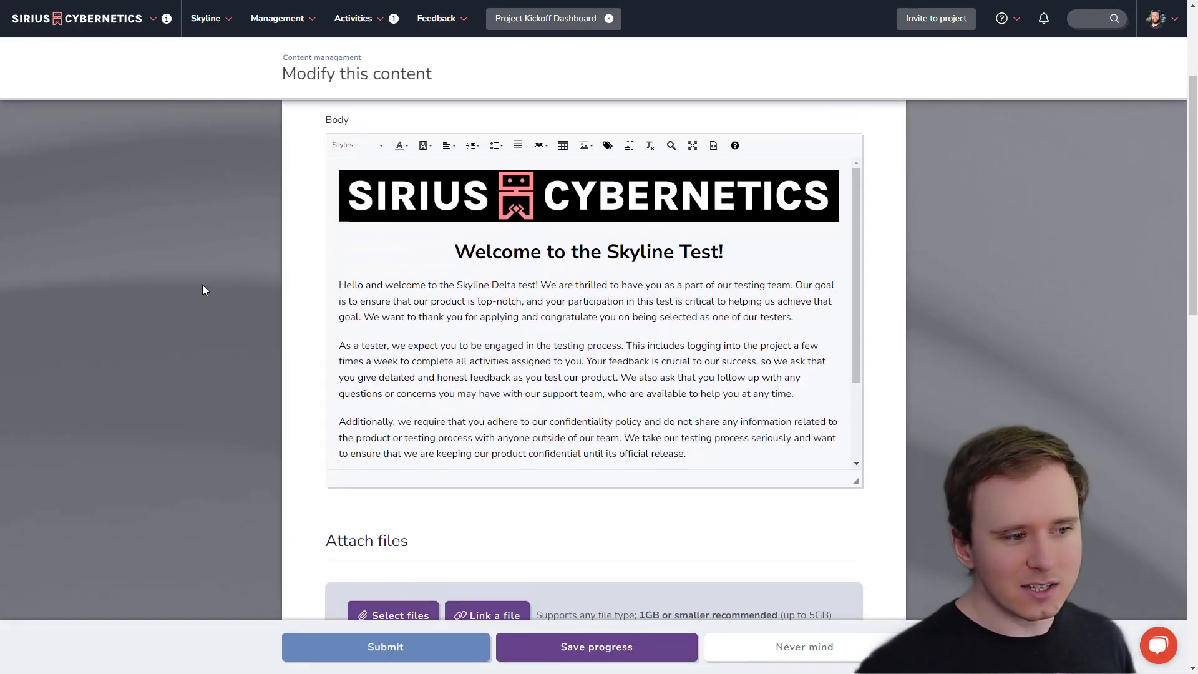
{"action": "scroll", "coordinate": [201, 279], "scroll_direction": "down", "scroll_amount": 1}
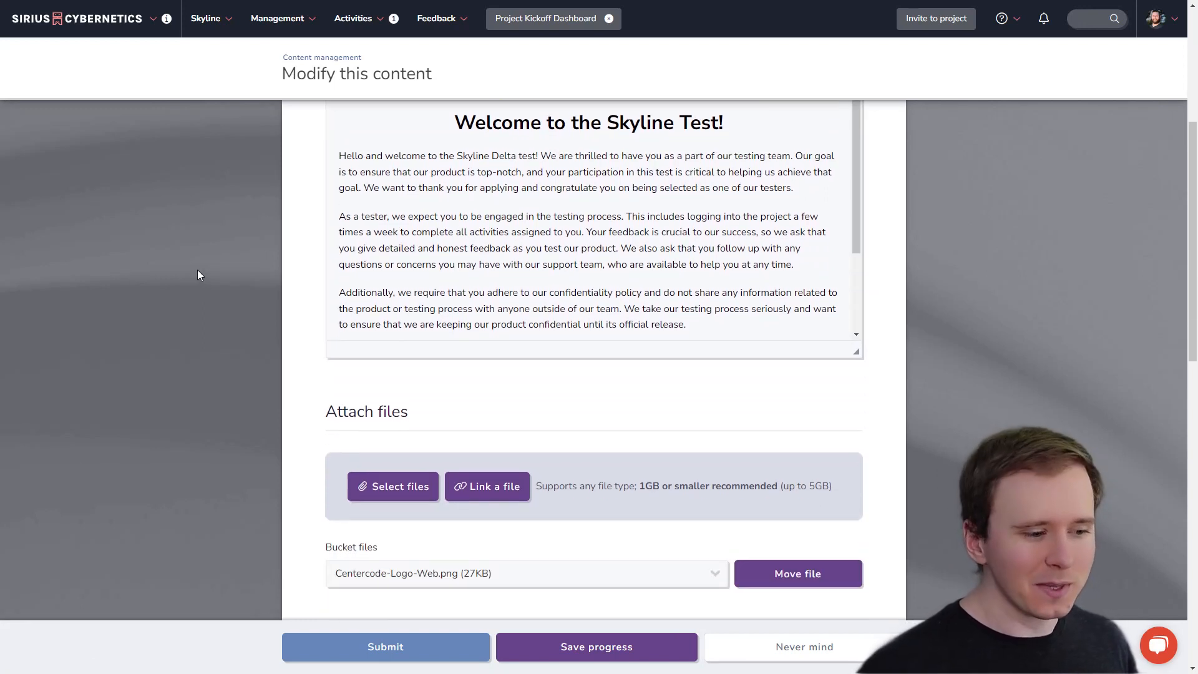
{"action": "scroll", "coordinate": [197, 269], "scroll_direction": "down", "scroll_amount": 2}
{"action": "scroll", "coordinate": [198, 269], "scroll_direction": "down", "scroll_amount": 10}
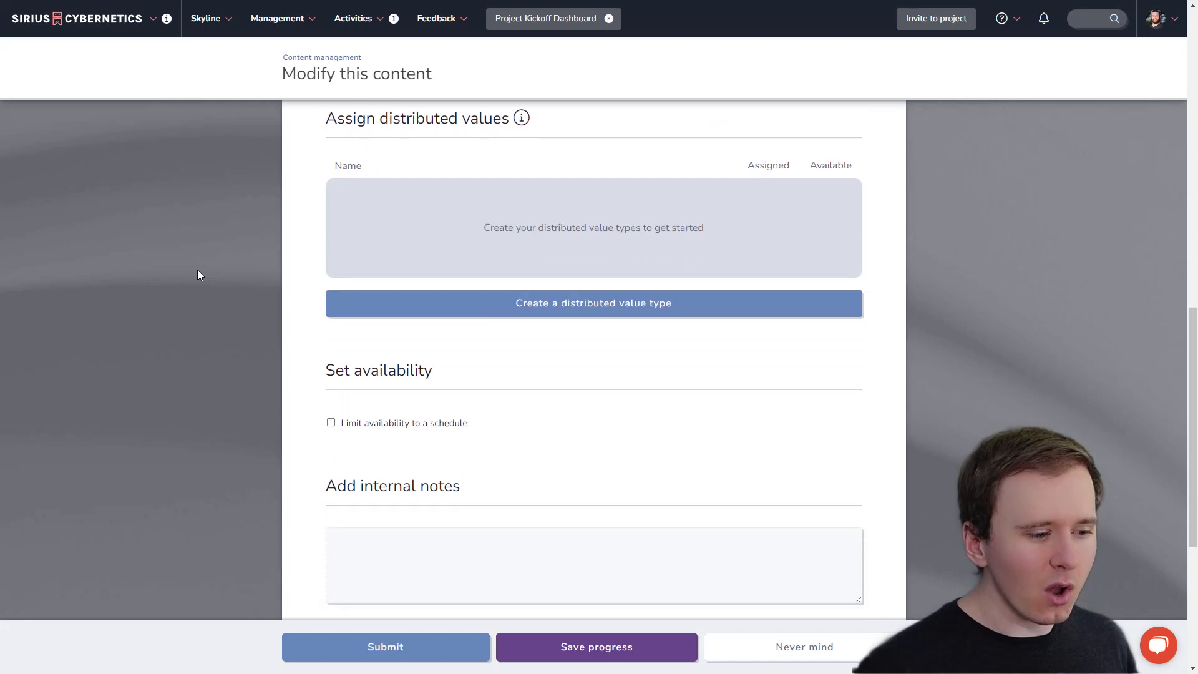
{"action": "scroll", "coordinate": [198, 270], "scroll_direction": "down", "scroll_amount": 2}
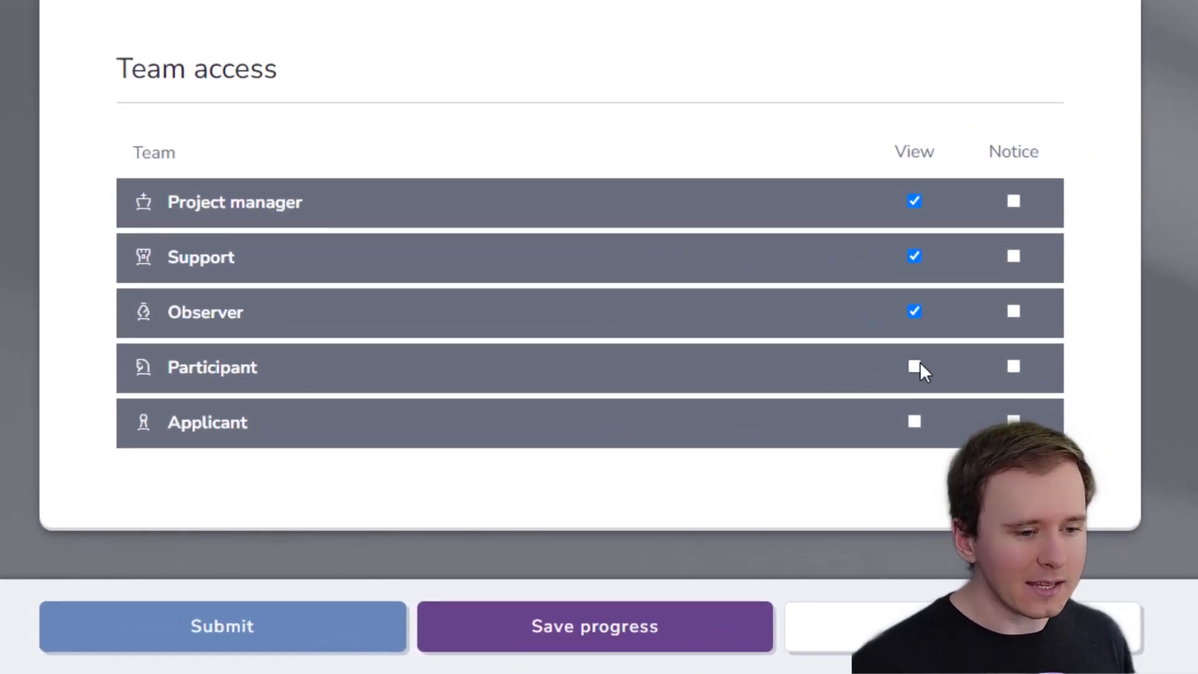
{"action": "left_click", "coordinate": [1013, 367]}
{"action": "scroll", "coordinate": [1014, 374], "scroll_direction": "down", "scroll_amount": 2}
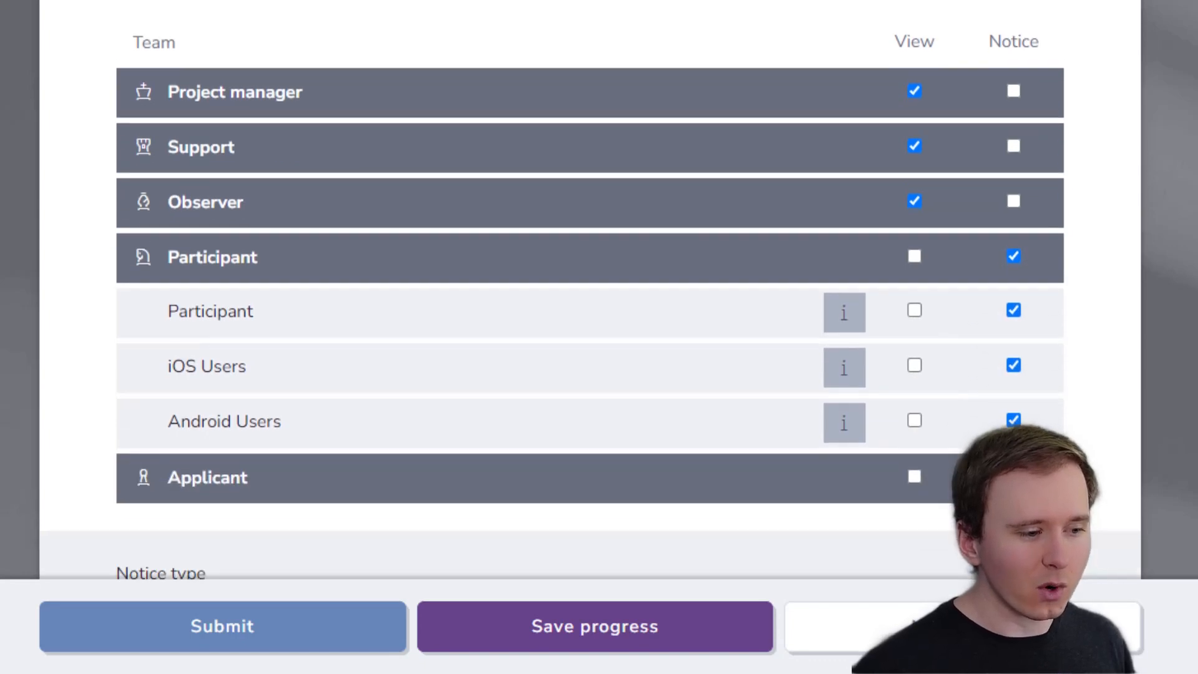
{"action": "scroll", "coordinate": [738, 405], "scroll_direction": "down", "scroll_amount": 4}
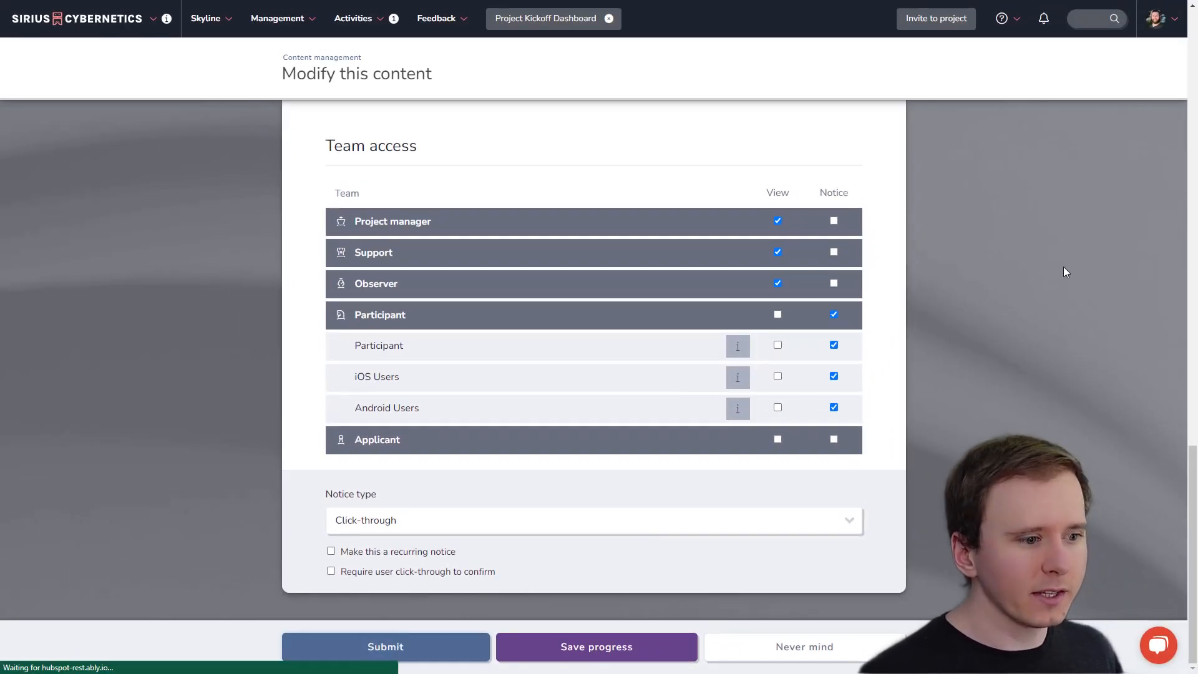
{"action": "left_click", "coordinate": [1059, 267]}
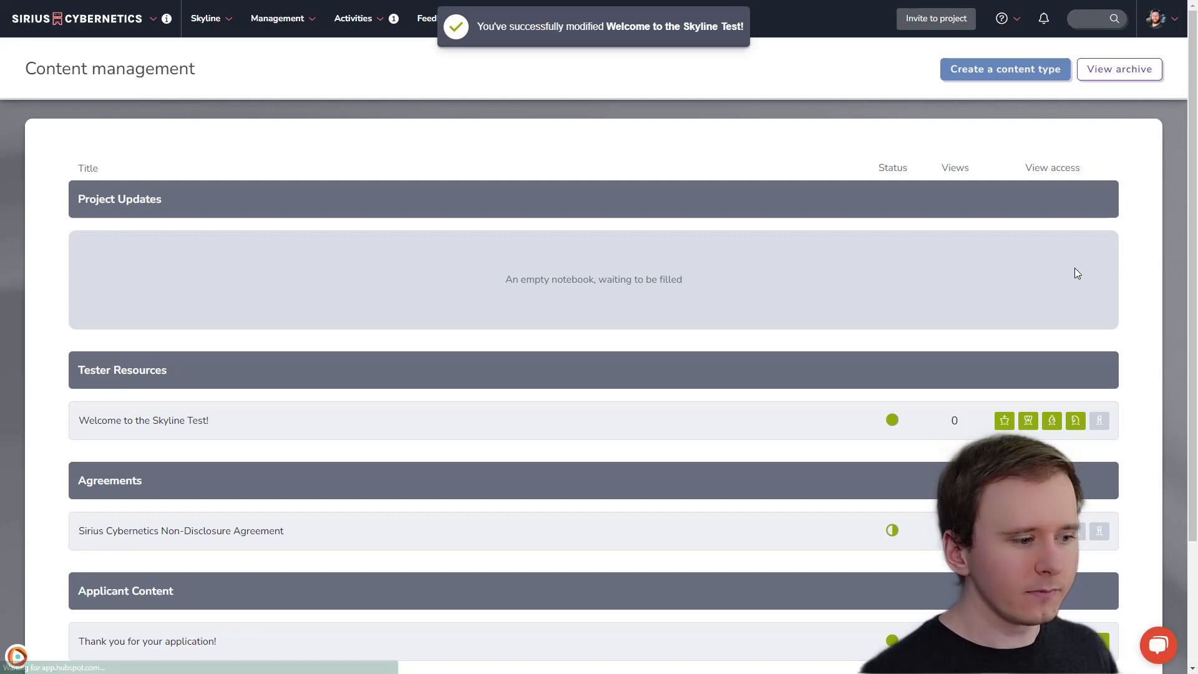
Open the Sirius Cybernetics Non-Disclosure Agreement for modification and review its body text.
{"action": "mouse_move", "coordinate": [613, 393]}
{"action": "left_click", "coordinate": [140, 531]}
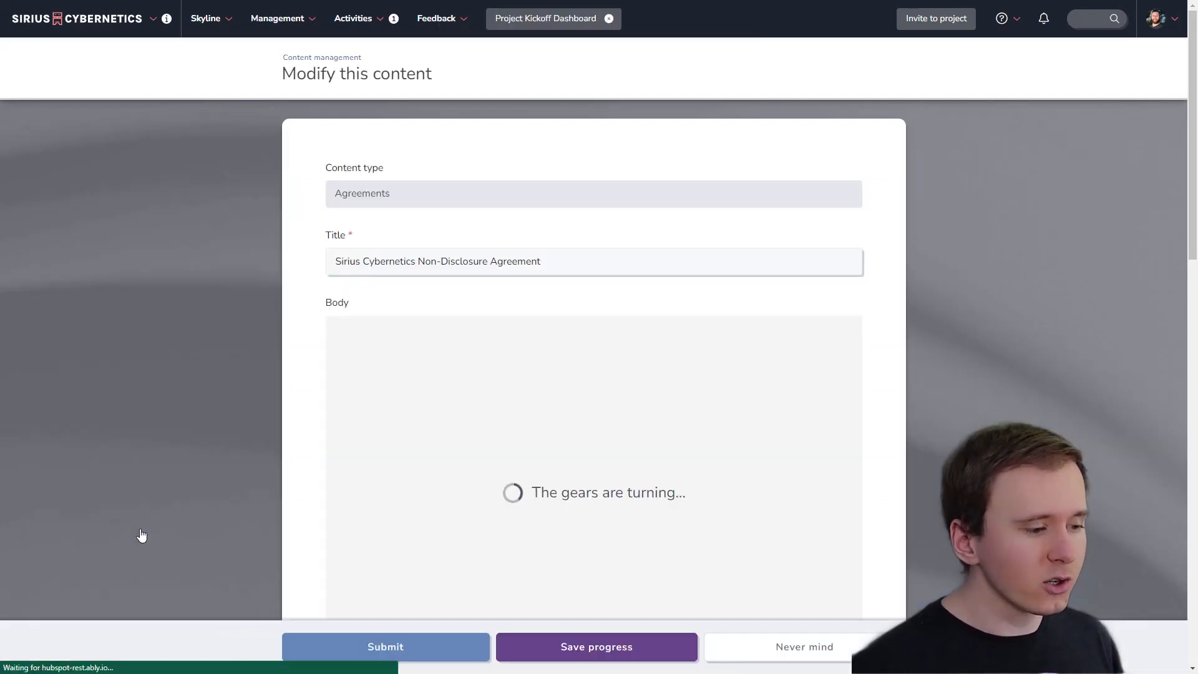
{"action": "scroll", "coordinate": [995, 365], "scroll_direction": "down", "scroll_amount": 1}
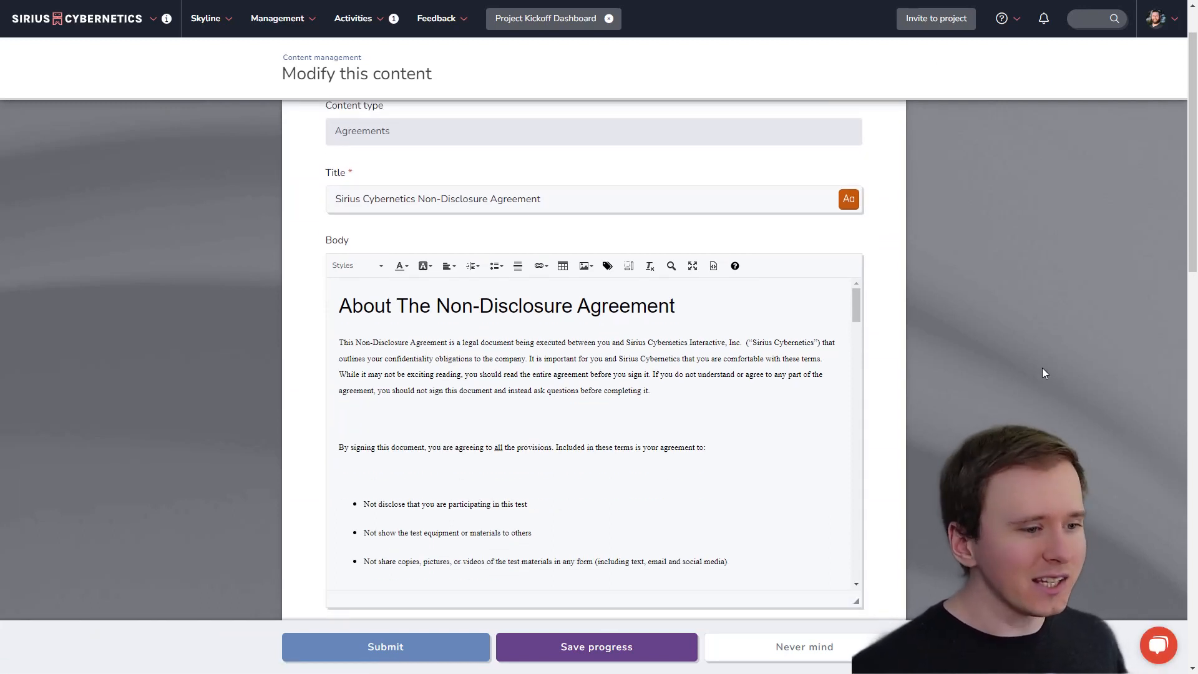
{"action": "scroll", "coordinate": [1043, 372], "scroll_direction": "down", "scroll_amount": 2}
{"action": "scroll", "coordinate": [1043, 369], "scroll_direction": "down", "scroll_amount": 1}
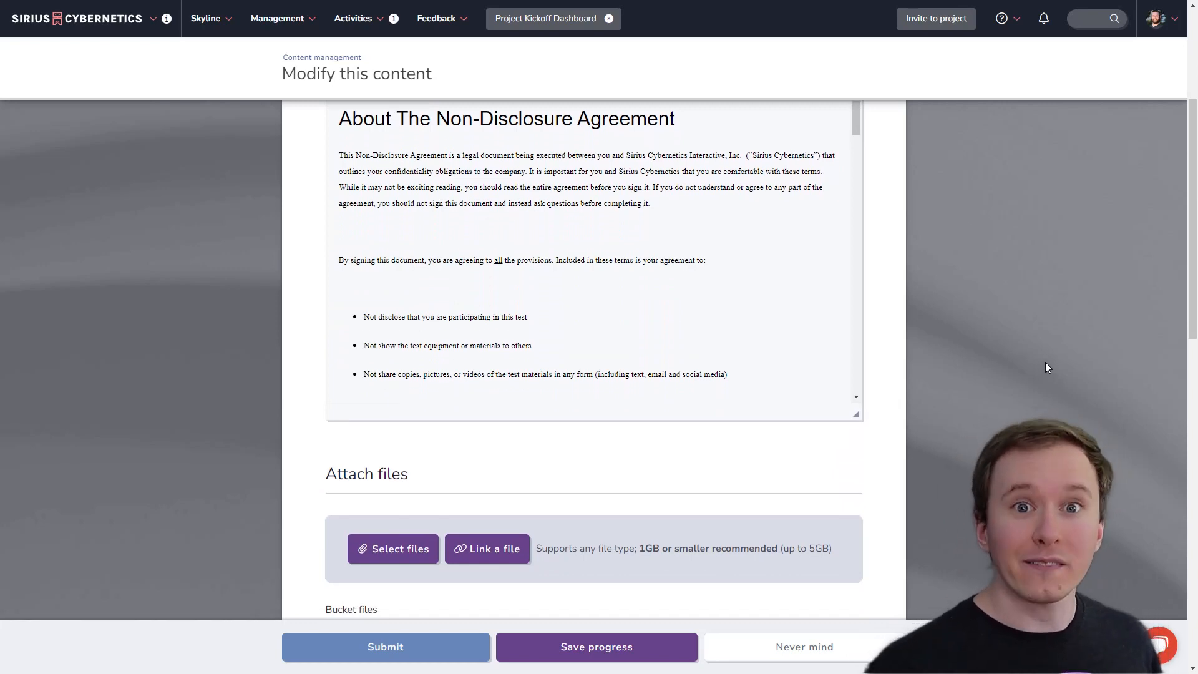
Enable the non-disclosure agreement as a notice for all Participant teams, set the notice type to Agreement, and submit the content.
{"action": "scroll", "coordinate": [1042, 357], "scroll_direction": "down", "scroll_amount": 9}
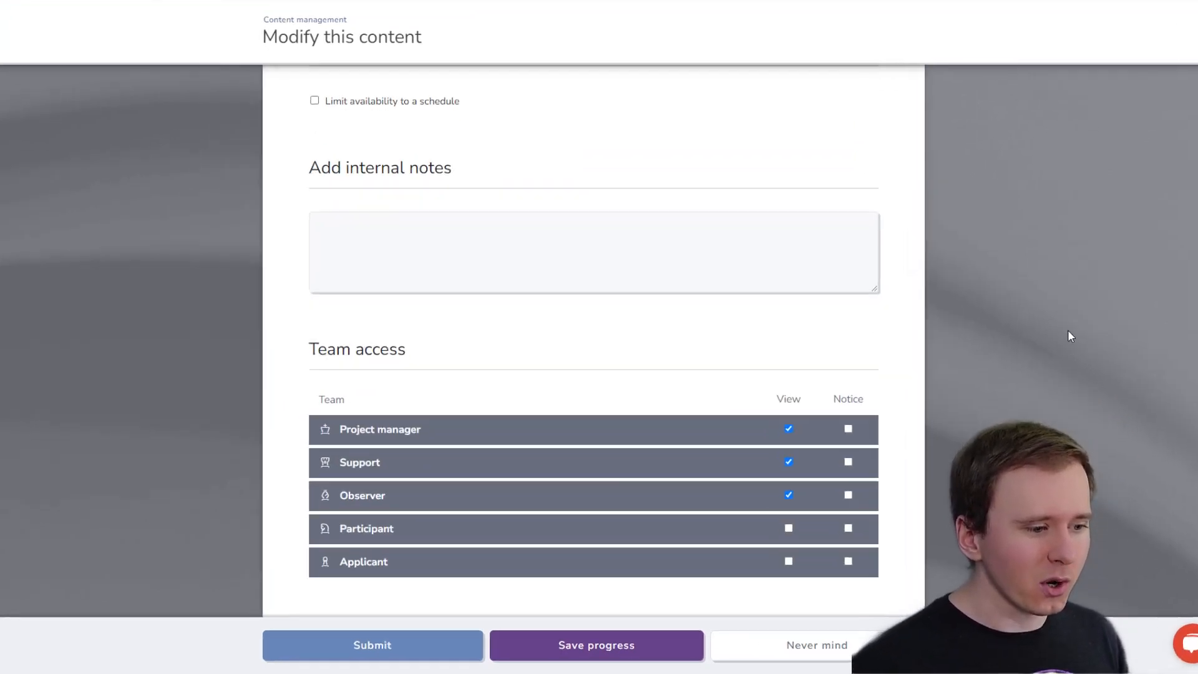
{"action": "scroll", "coordinate": [1069, 331], "scroll_direction": "down", "scroll_amount": 1}
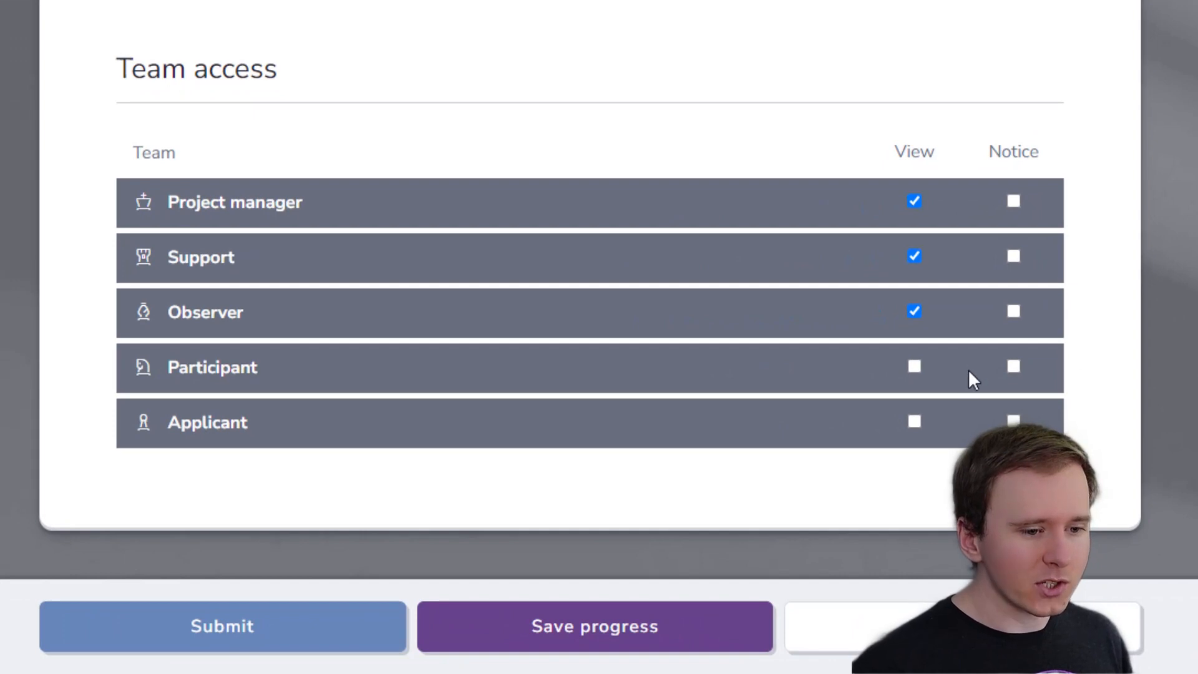
{"action": "left_click", "coordinate": [1013, 367]}
{"action": "scroll", "coordinate": [1061, 374], "scroll_direction": "down", "scroll_amount": 5}
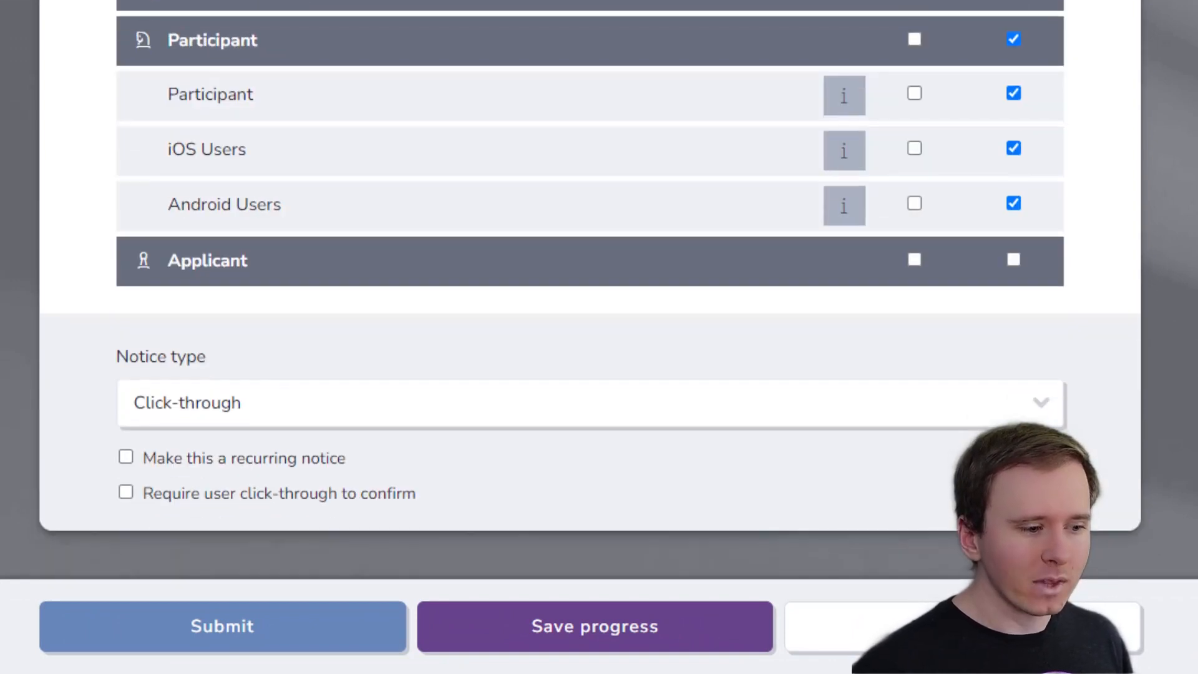
{"action": "left_click", "coordinate": [1007, 412]}
{"action": "left_click", "coordinate": [908, 440]}
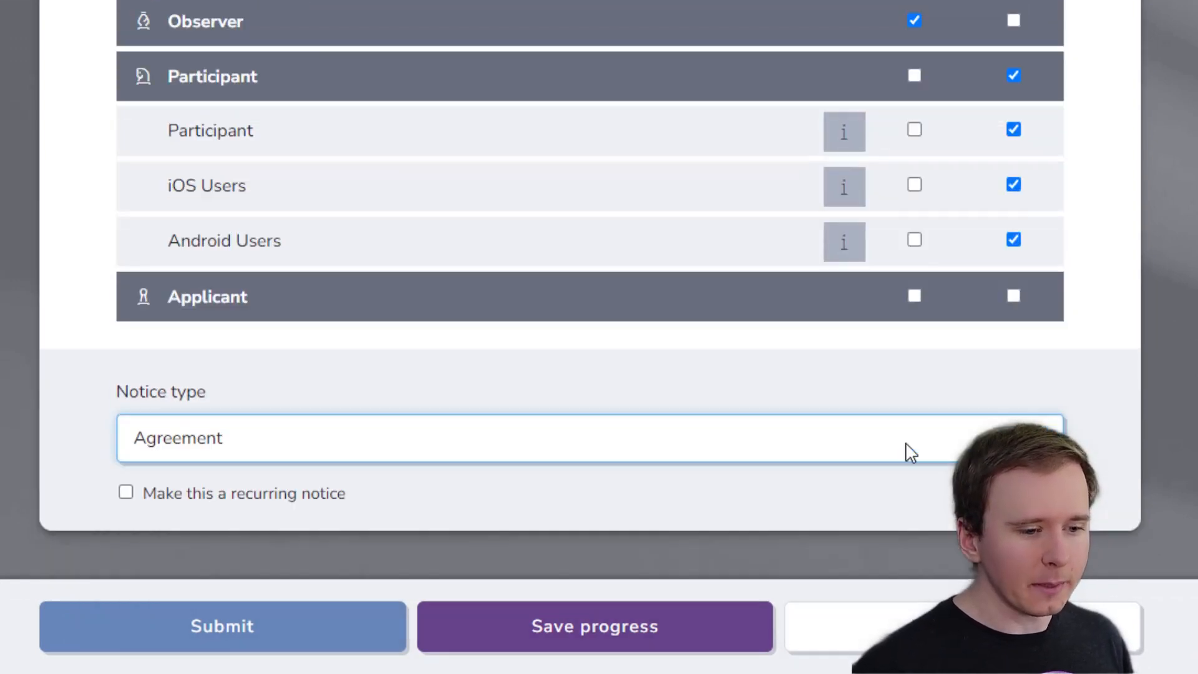
{"action": "left_click", "coordinate": [1024, 506]}
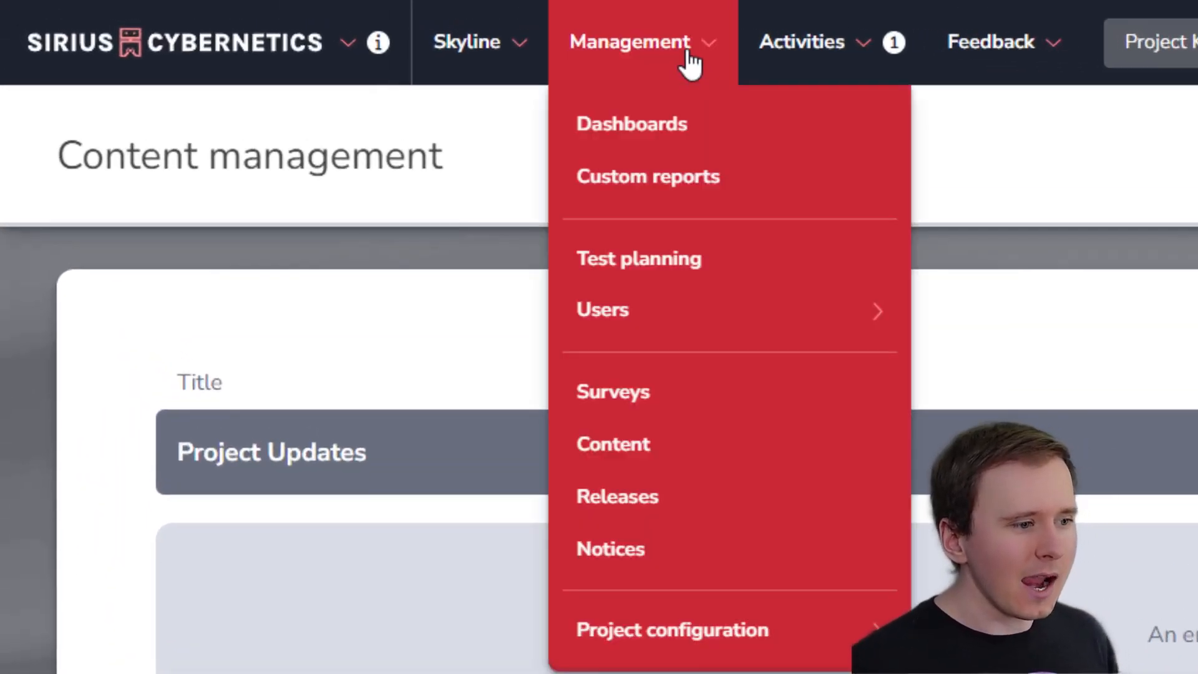
Start a new project notice using the Tester Resources content type.
{"action": "mouse_move", "coordinate": [624, 556]}
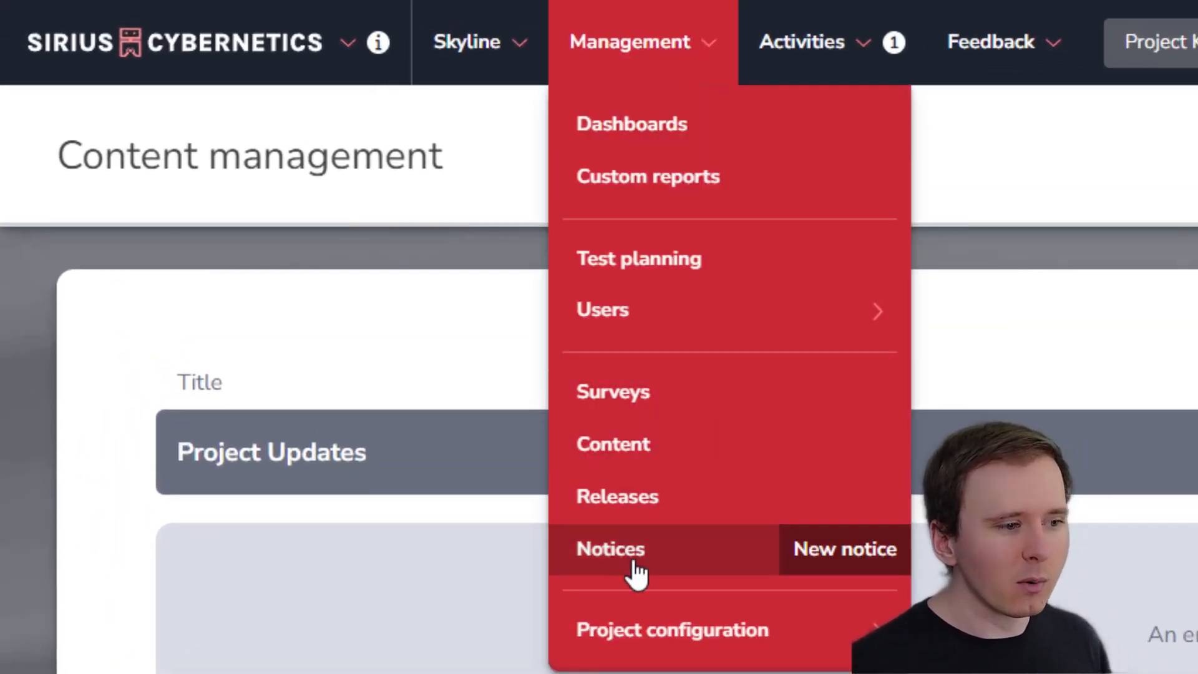
{"action": "left_click", "coordinate": [823, 558]}
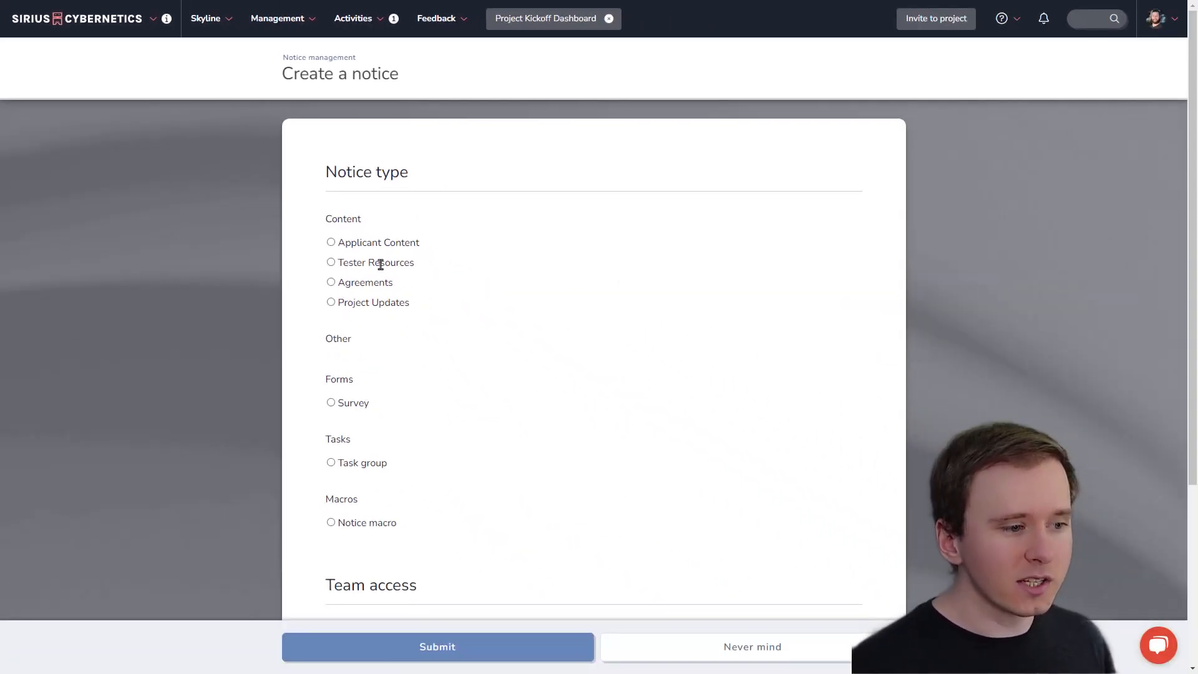
{"action": "left_click", "coordinate": [331, 263]}
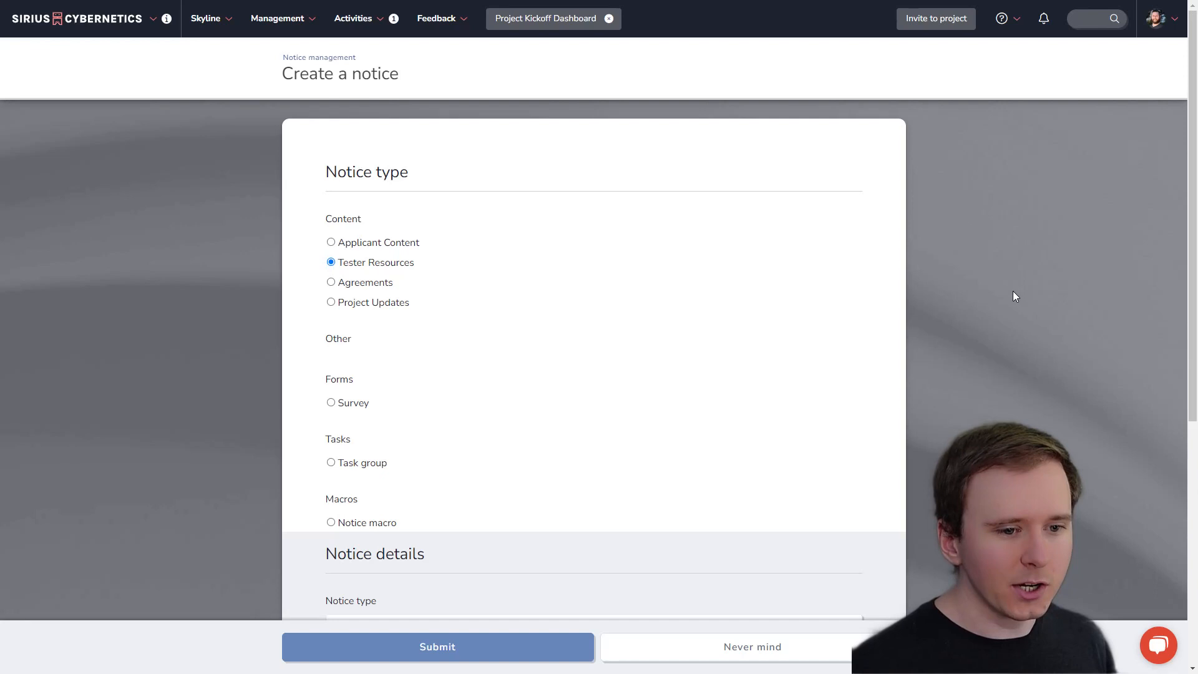
Set the notice type to Account verification and choose Shipping address and Email address as the fields to validate.
{"action": "scroll", "coordinate": [1013, 290], "scroll_direction": "down", "scroll_amount": 5}
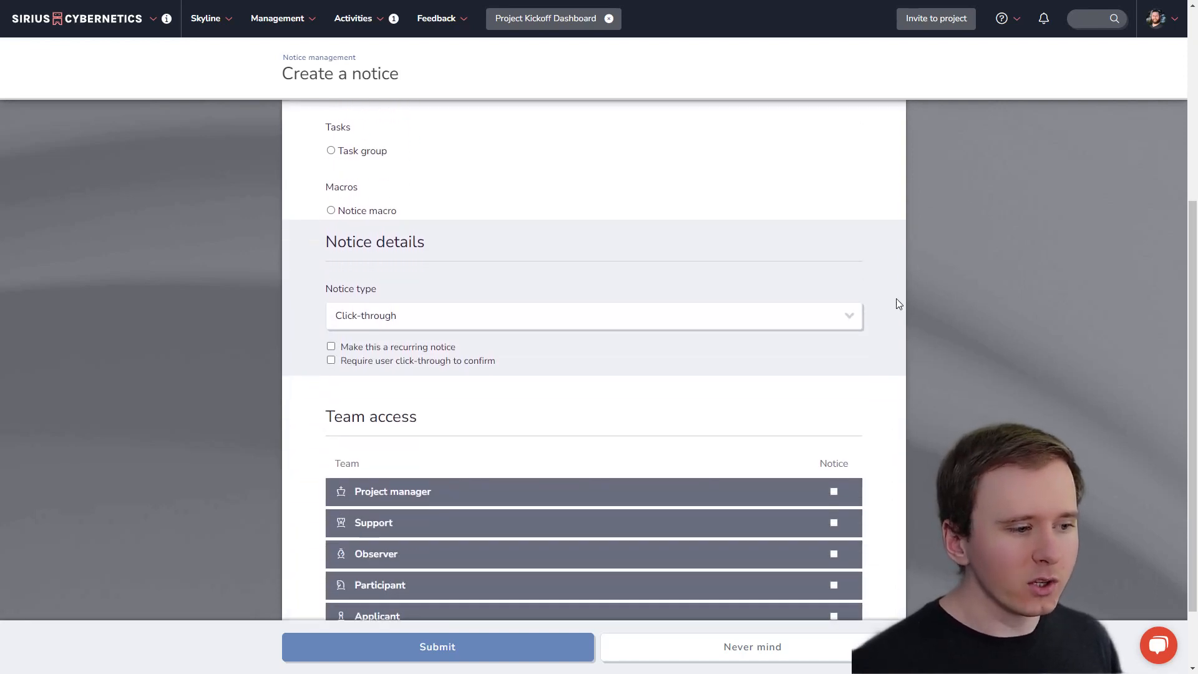
{"action": "left_click", "coordinate": [844, 314]}
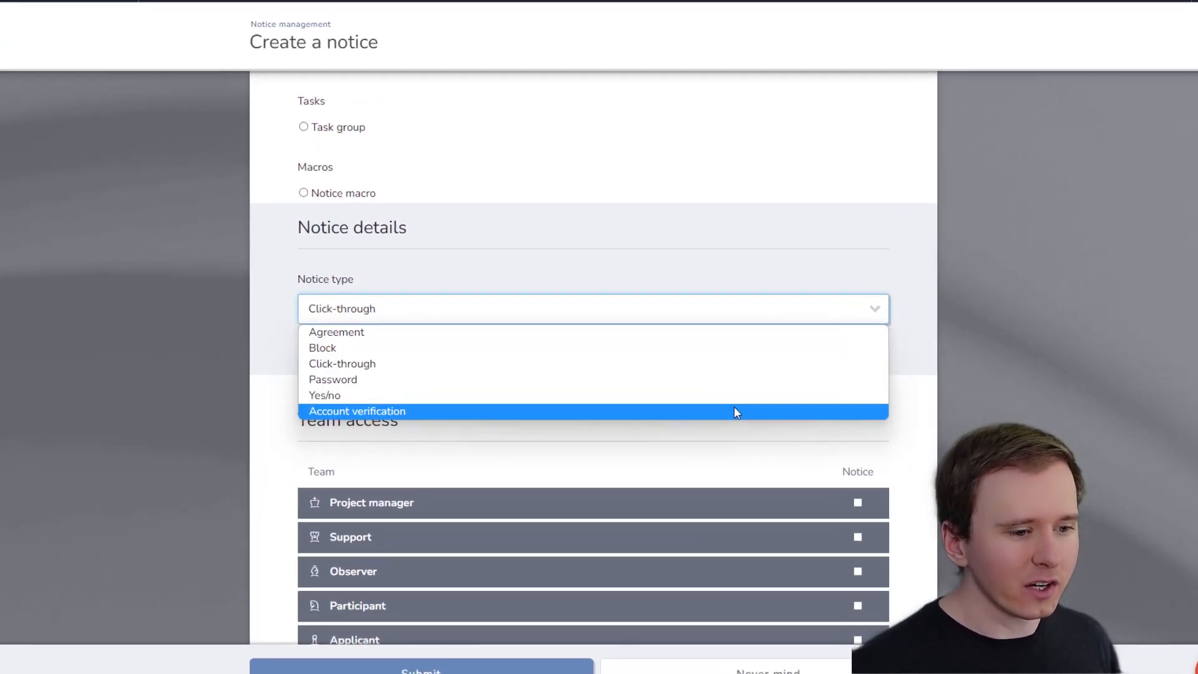
{"action": "left_click", "coordinate": [734, 412]}
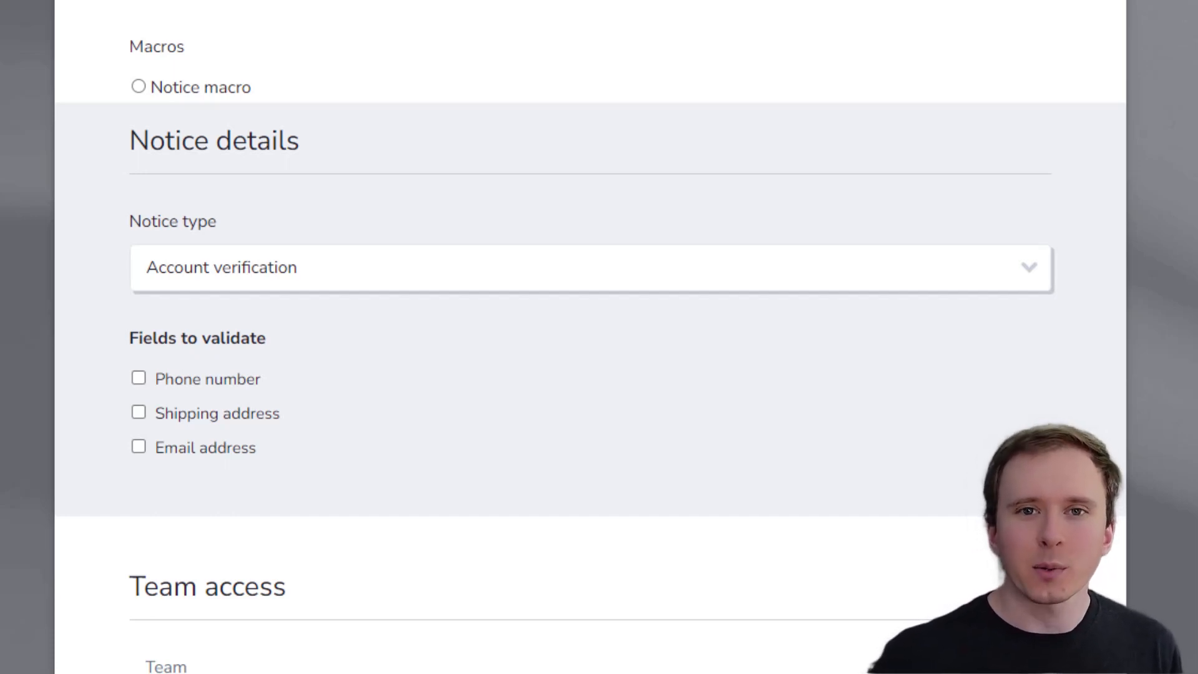
{"action": "left_click", "coordinate": [182, 417]}
{"action": "left_click", "coordinate": [186, 456]}
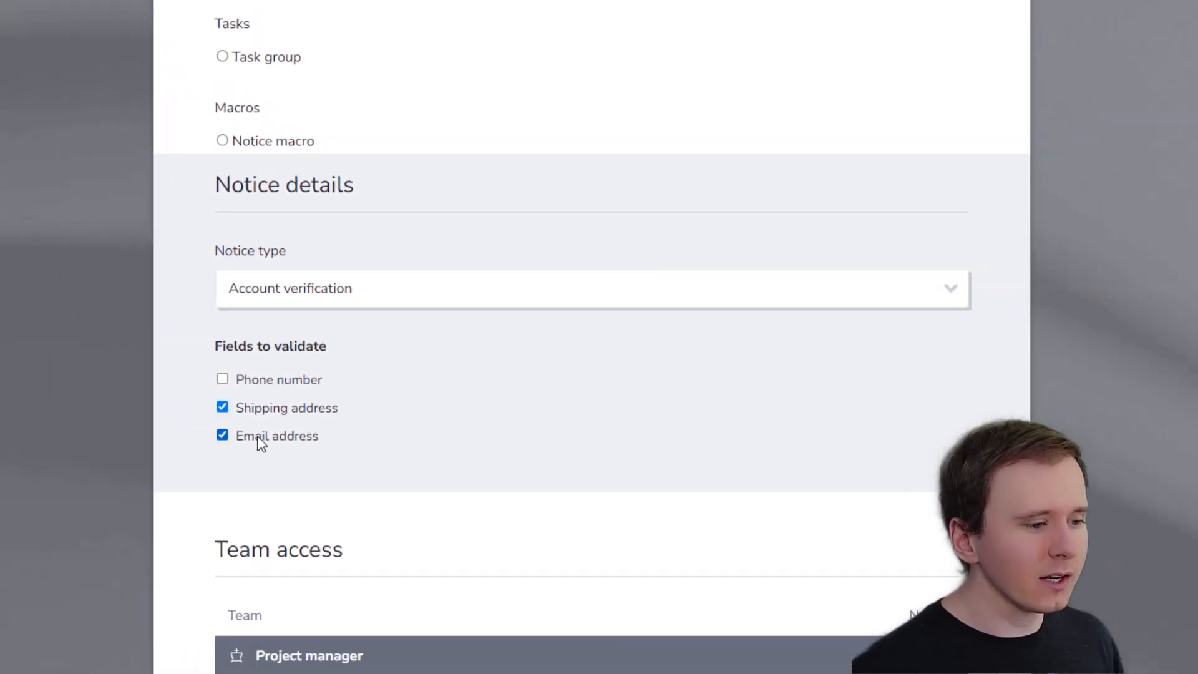
Enable the account verification notice for all Participant teams and submit it to proceed to content creation.
{"action": "scroll", "coordinate": [1077, 399], "scroll_direction": "down", "scroll_amount": 3}
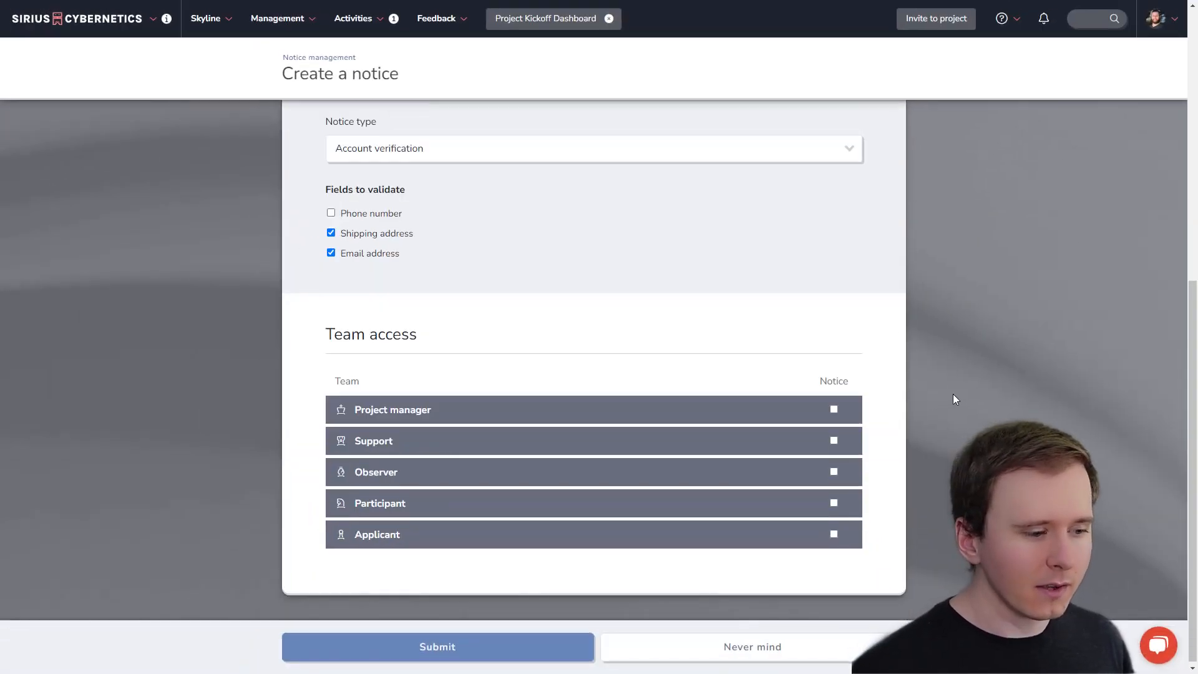
{"action": "left_click", "coordinate": [834, 500]}
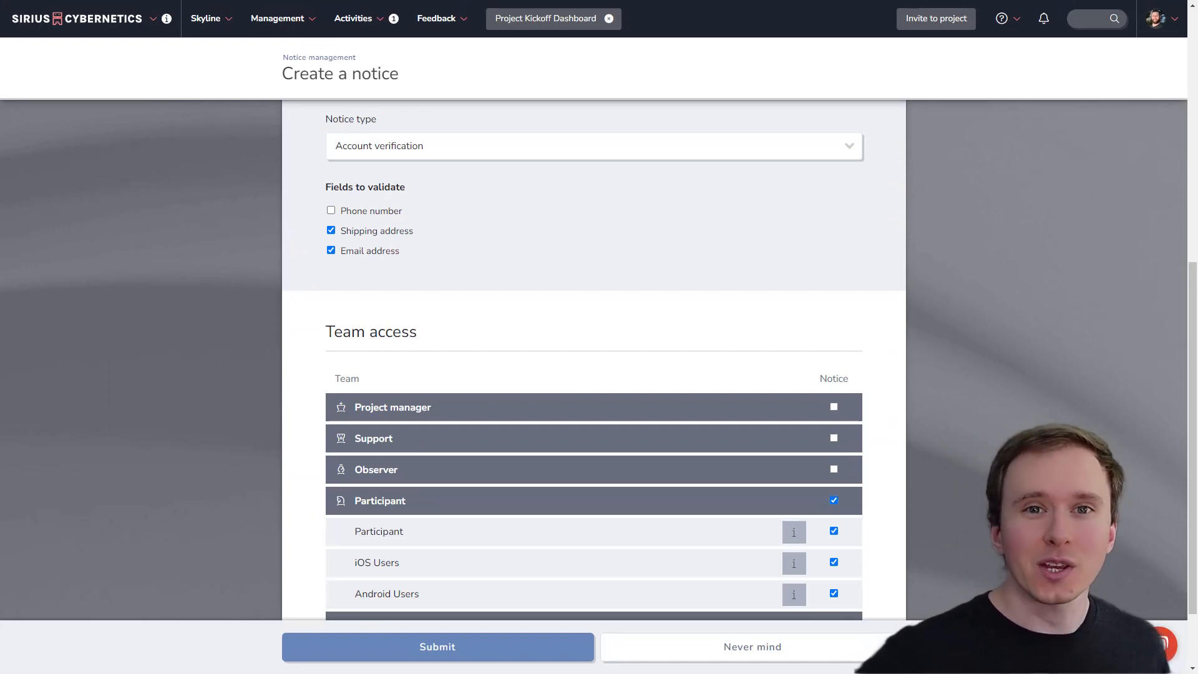
{"action": "scroll", "coordinate": [503, 657], "scroll_direction": "down", "scroll_amount": 2}
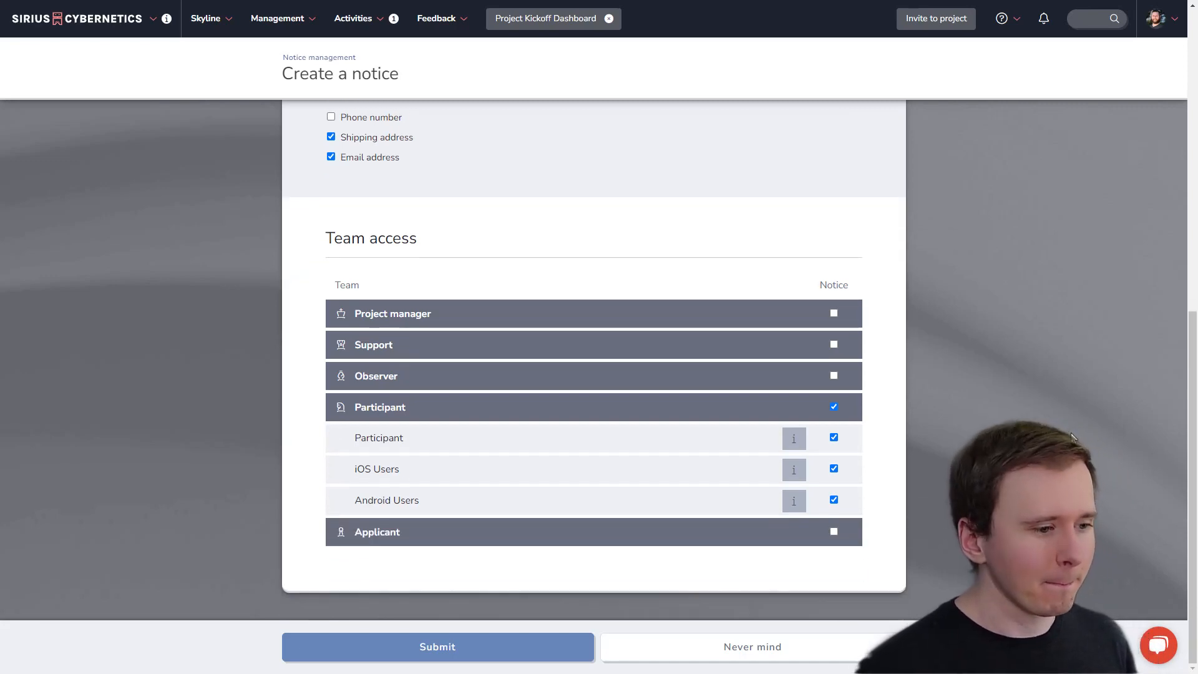
{"action": "left_click", "coordinate": [503, 655]}
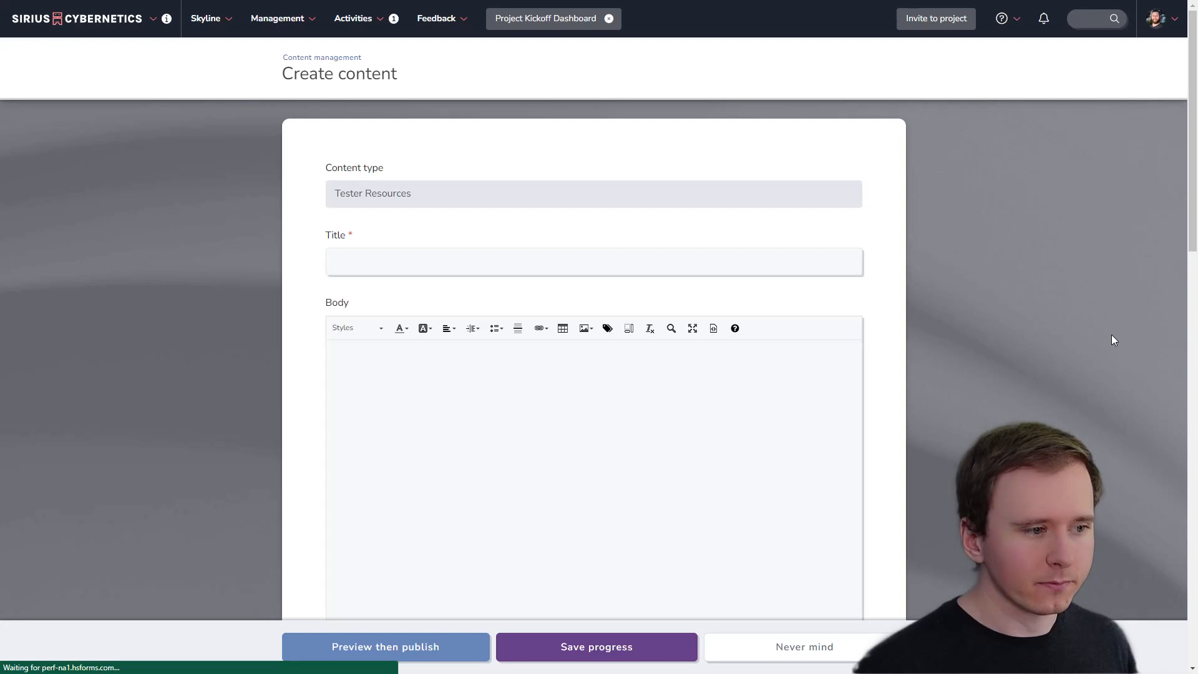
Title the new Tester Resources content "Please confirm your information".
{"action": "left_click", "coordinate": [836, 267]}
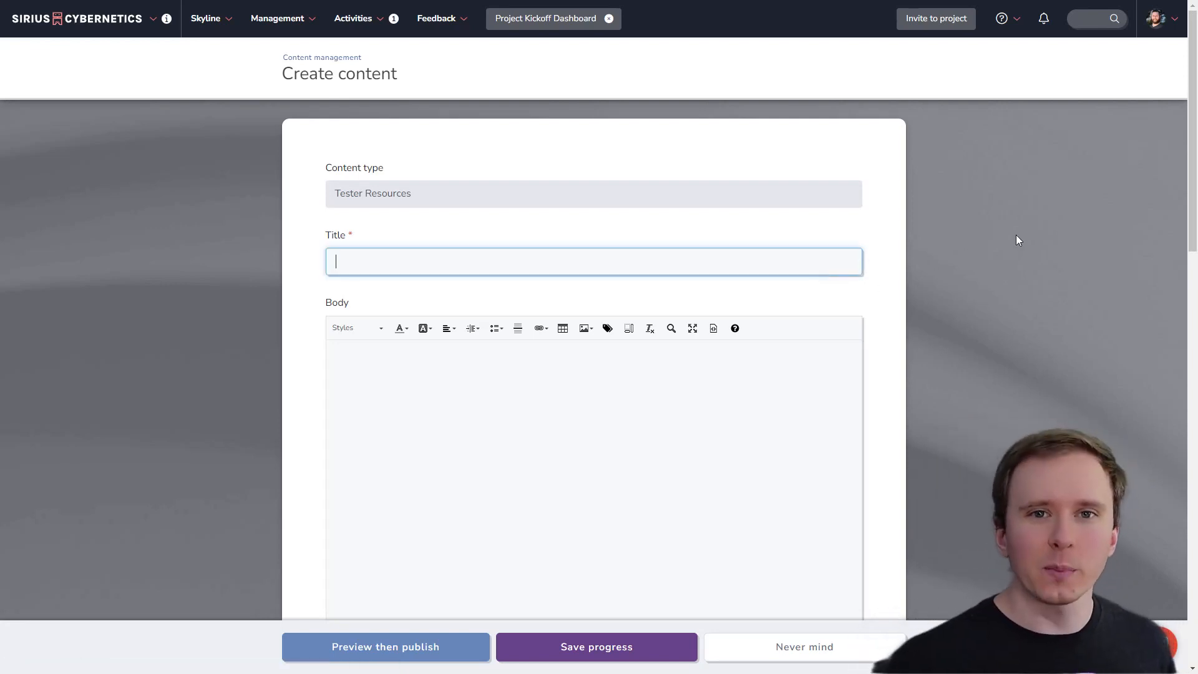
{"action": "type", "text": "Plea"}
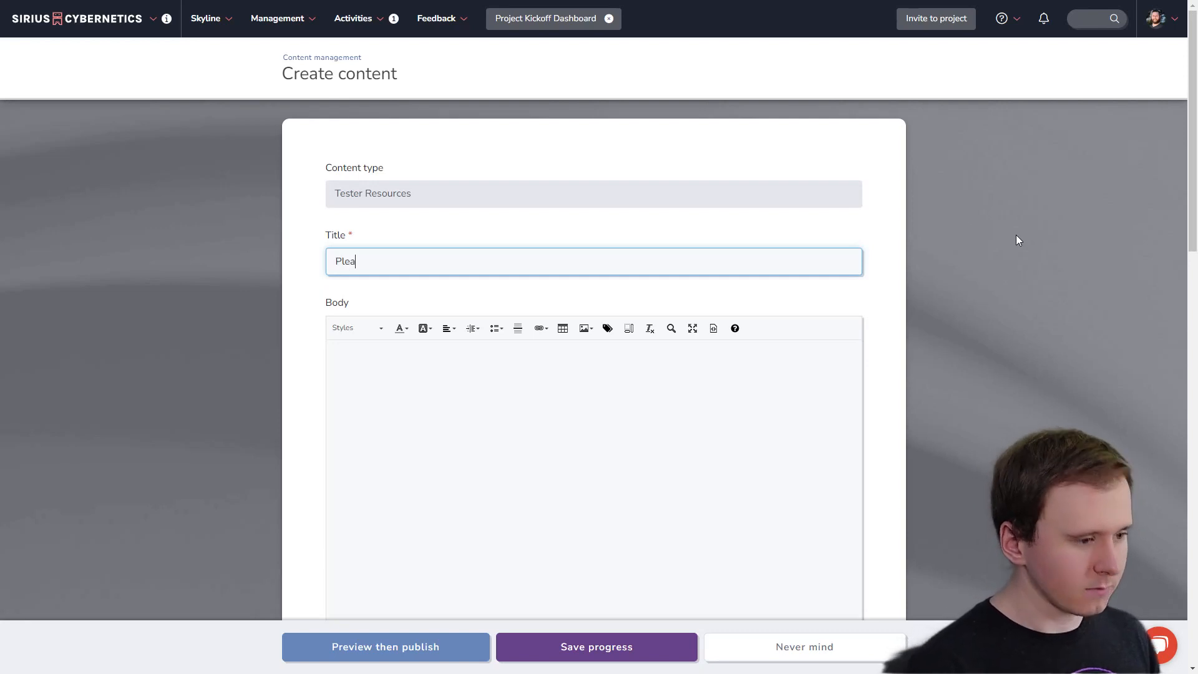
{"action": "type", "text": "se confirm your "}
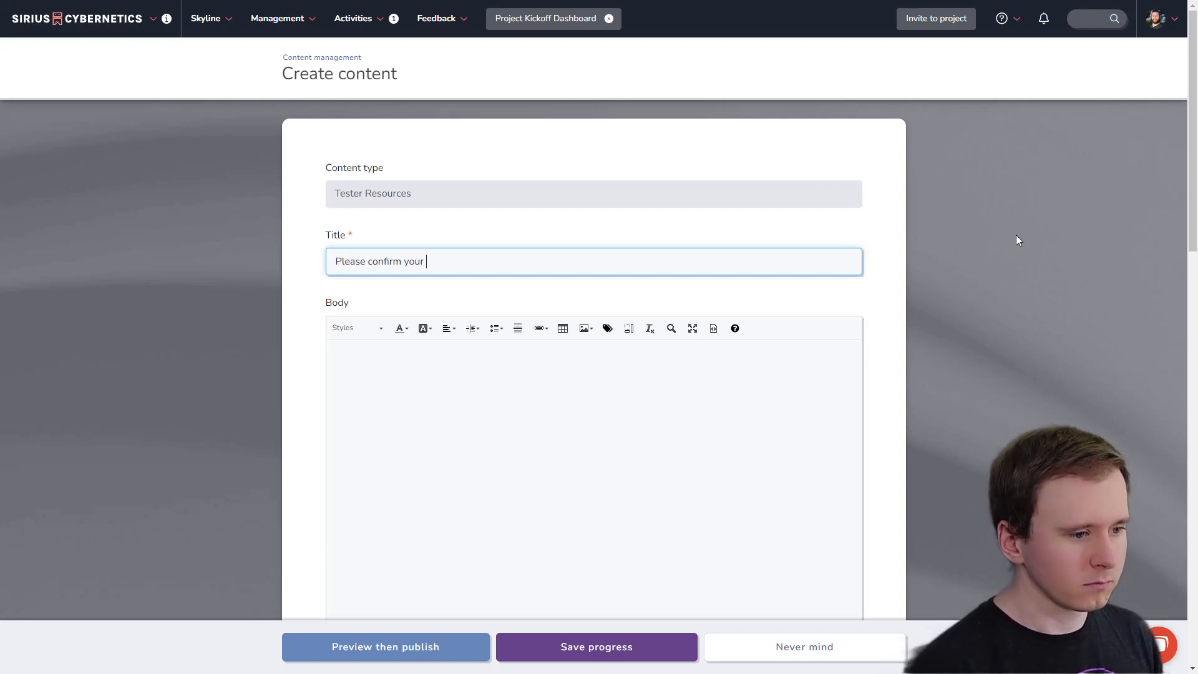
{"action": "type", "text": "information"}
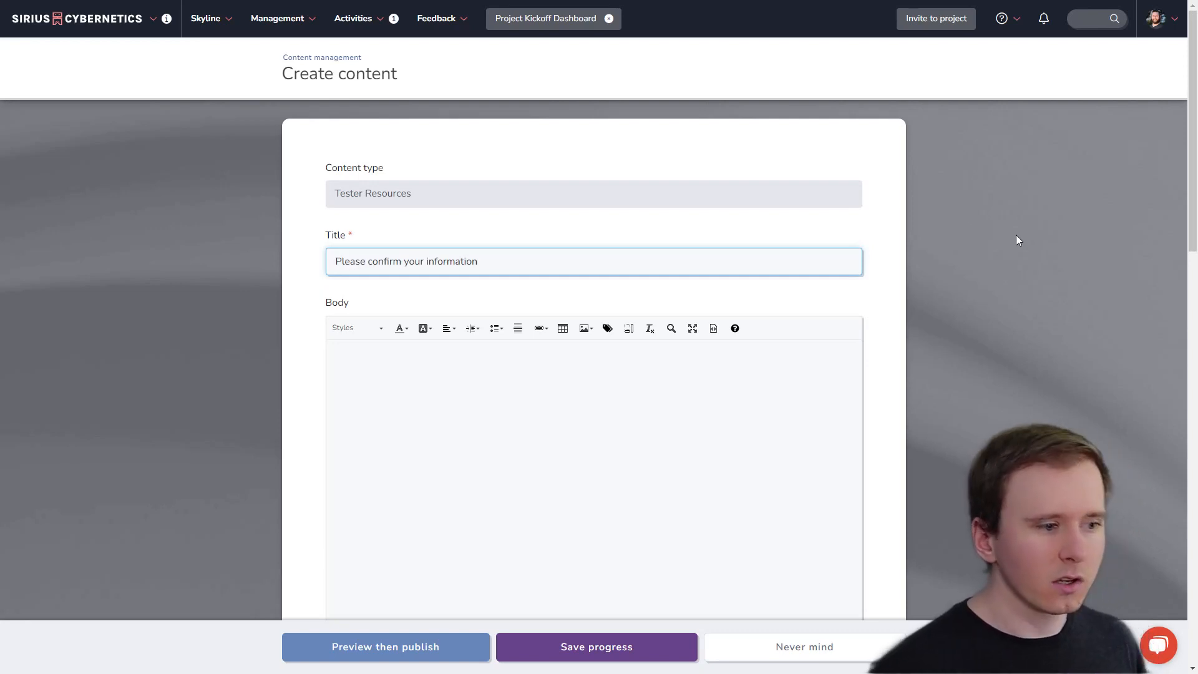
{"action": "left_click", "coordinate": [1016, 235]}
Review the remaining settings and team access of the verification content, then preview and publish it without notifying.
{"action": "scroll", "coordinate": [1001, 226], "scroll_direction": "down", "scroll_amount": 7}
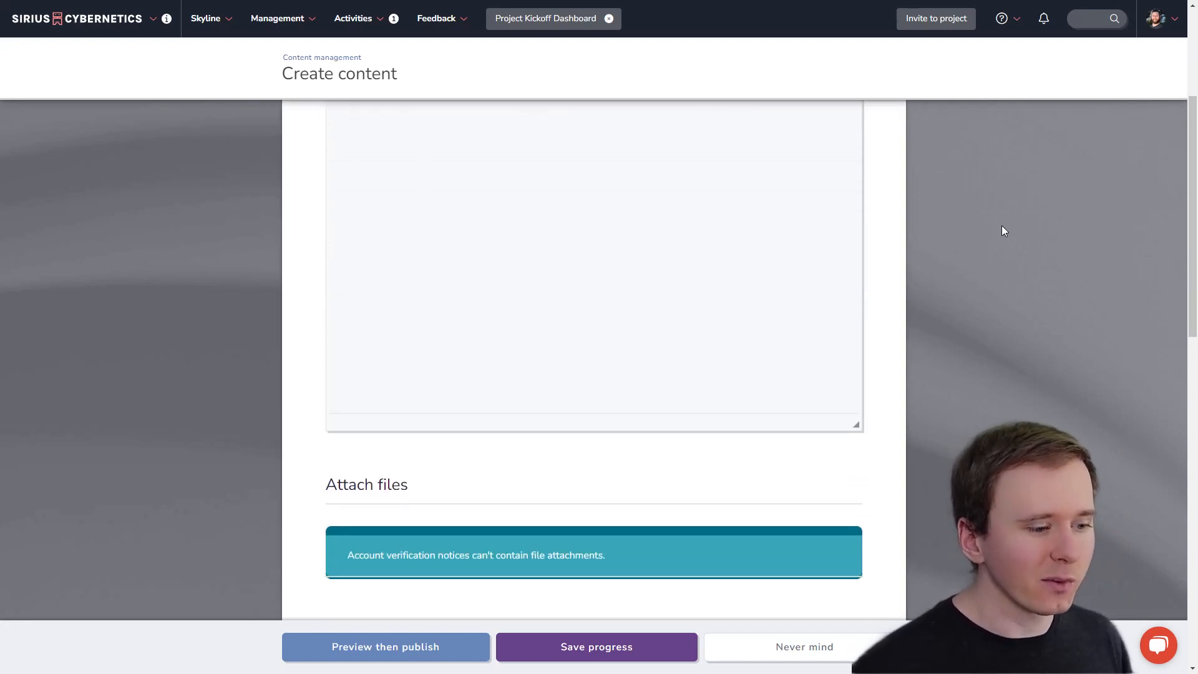
{"action": "scroll", "coordinate": [1001, 229], "scroll_direction": "down", "scroll_amount": 4}
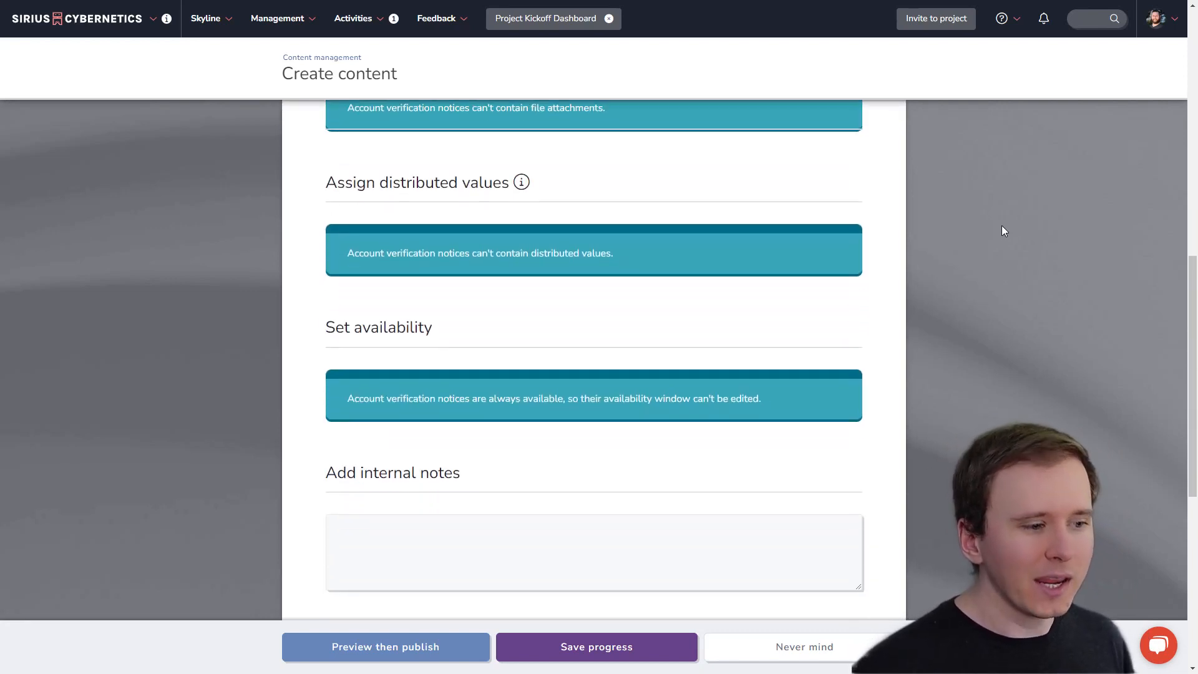
{"action": "scroll", "coordinate": [1003, 228], "scroll_direction": "up", "scroll_amount": 1}
{"action": "scroll", "coordinate": [1046, 234], "scroll_direction": "up", "scroll_amount": 1}
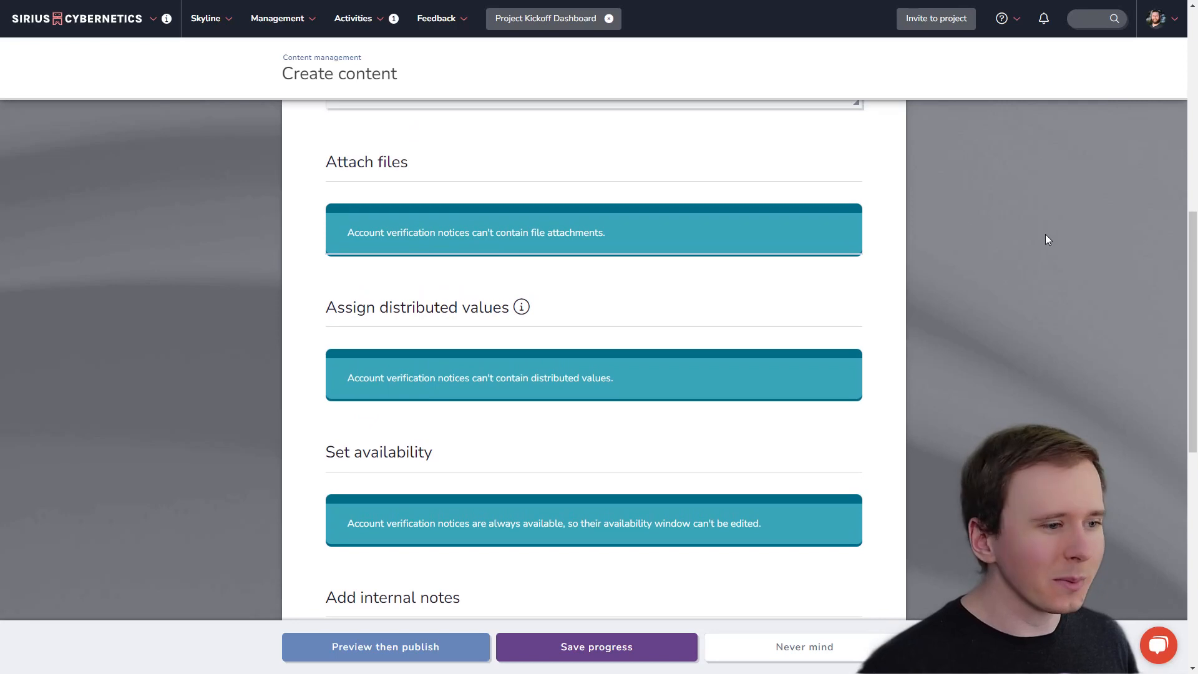
{"action": "scroll", "coordinate": [1046, 234], "scroll_direction": "down", "scroll_amount": 7}
{"action": "scroll", "coordinate": [1046, 234], "scroll_direction": "down", "scroll_amount": 3}
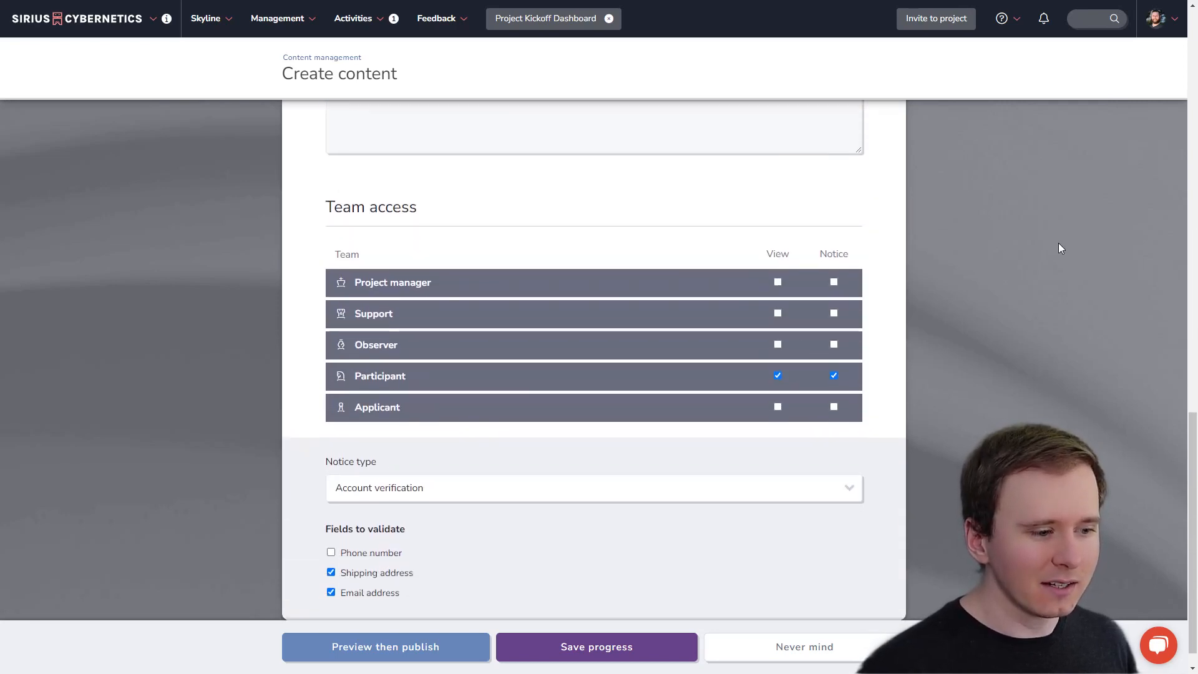
{"action": "left_click", "coordinate": [393, 644]}
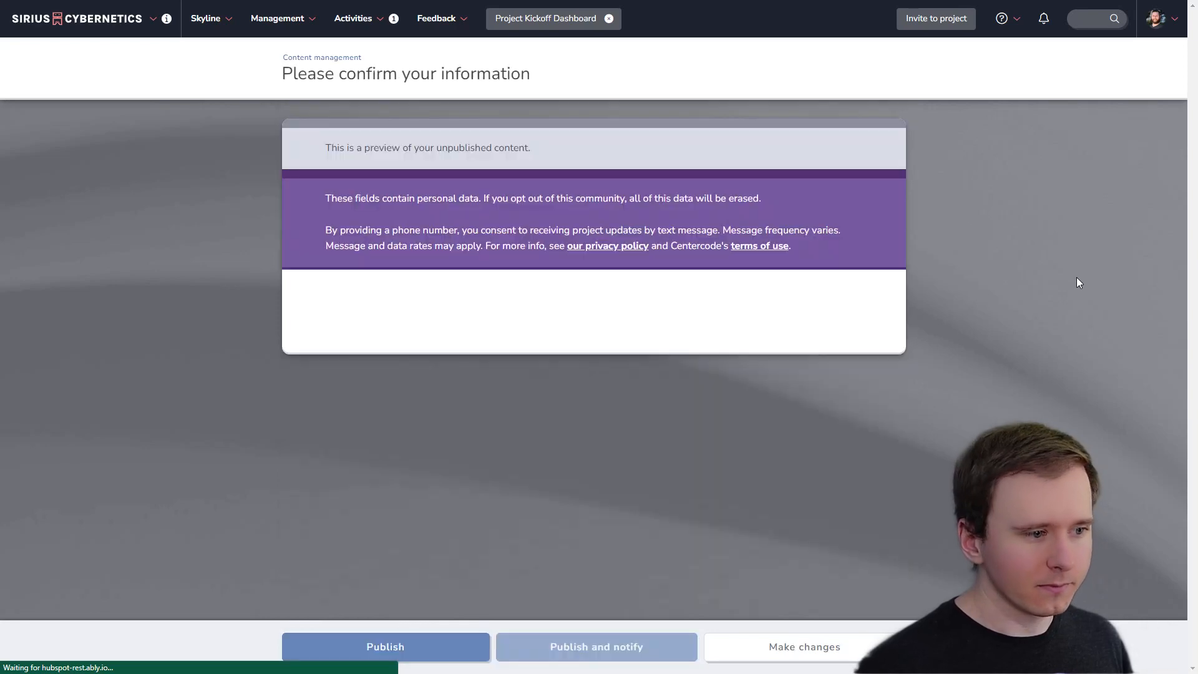
{"action": "left_click", "coordinate": [396, 645]}
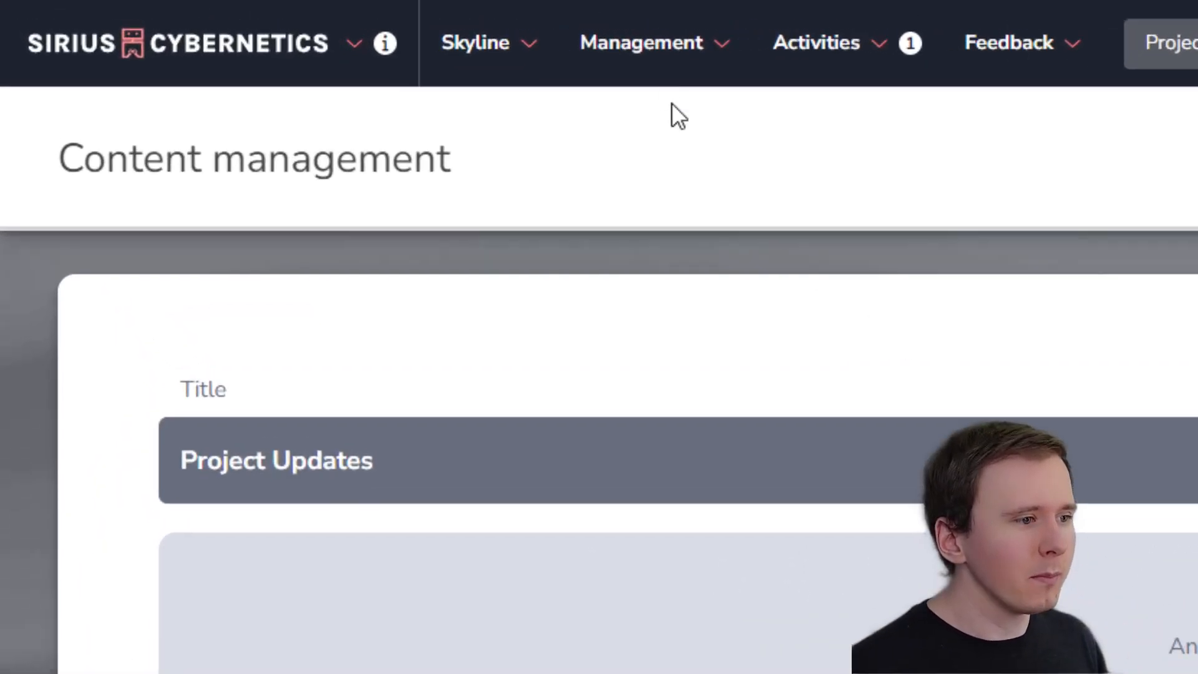
Open notice management and move the Sirius Cybernetics Non-Disclosure Agreement above the "Welcome to the Skyline Test!" notice.
{"action": "mouse_move", "coordinate": [444, 49]}
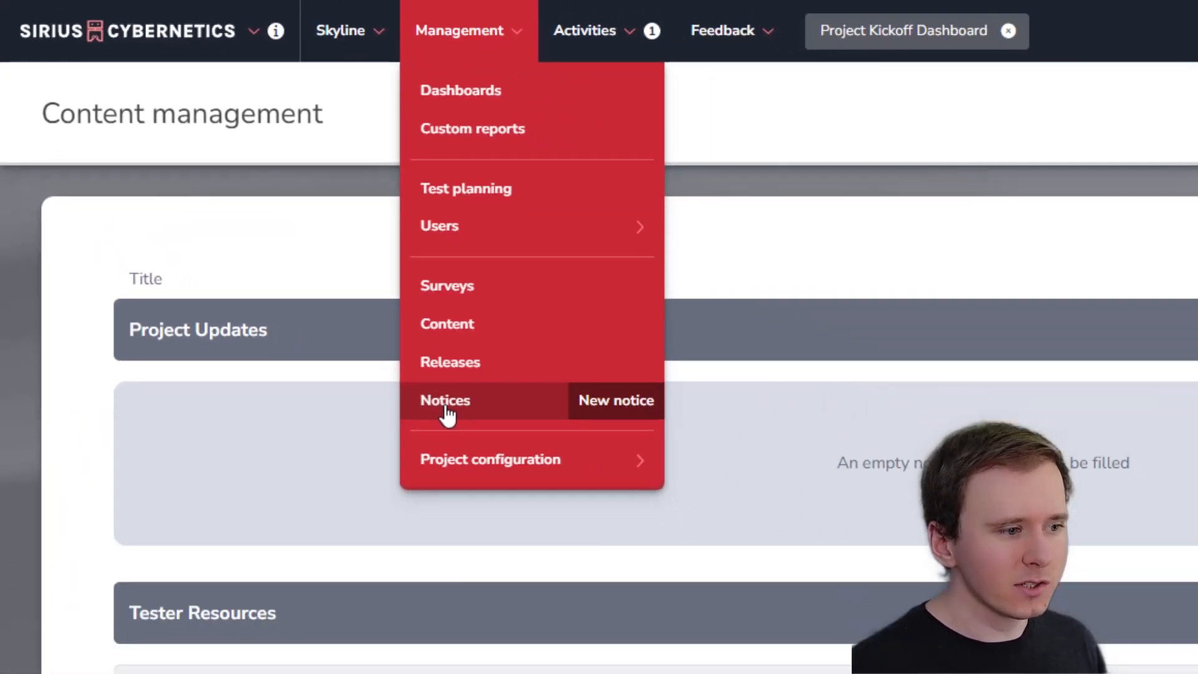
{"action": "left_click", "coordinate": [622, 549]}
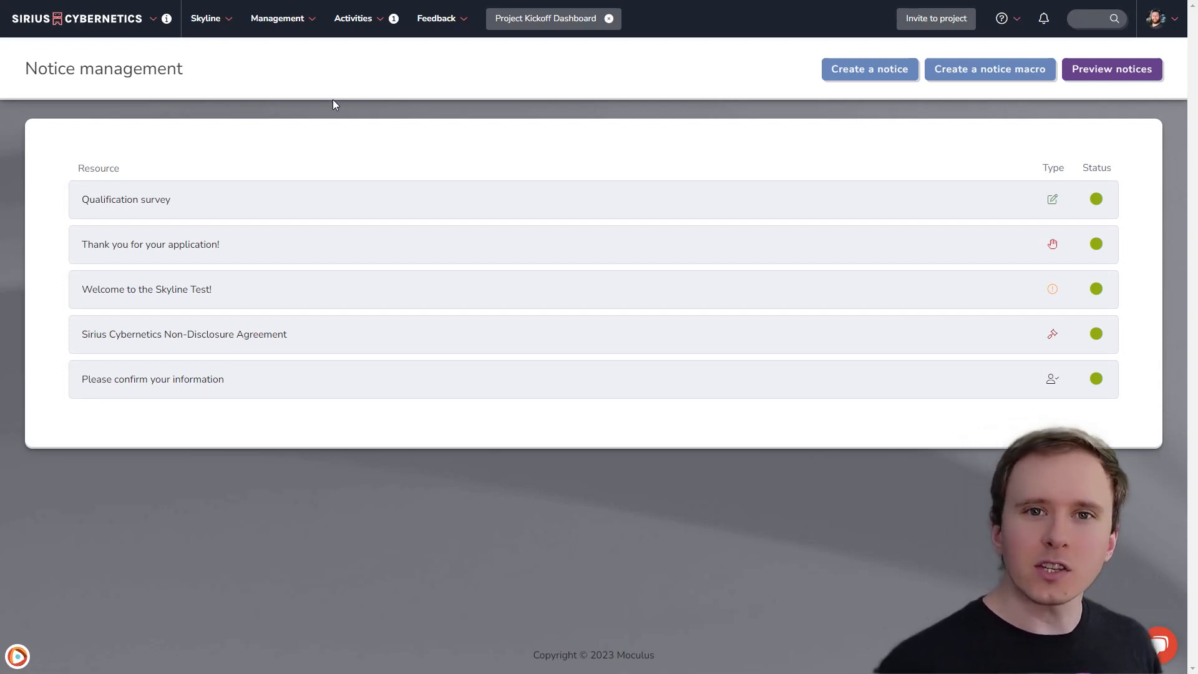
{"action": "mouse_move", "coordinate": [77, 331]}
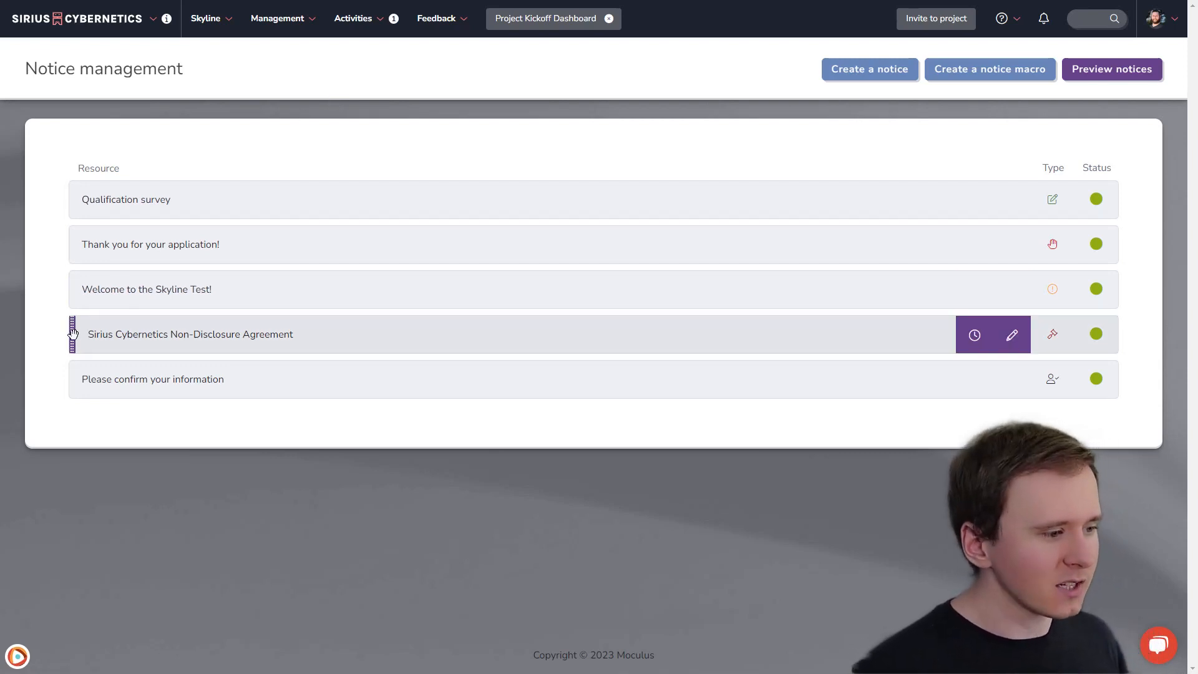
{"action": "left_click_drag", "start_coordinate": [73, 337], "coordinate": [112, 289]}
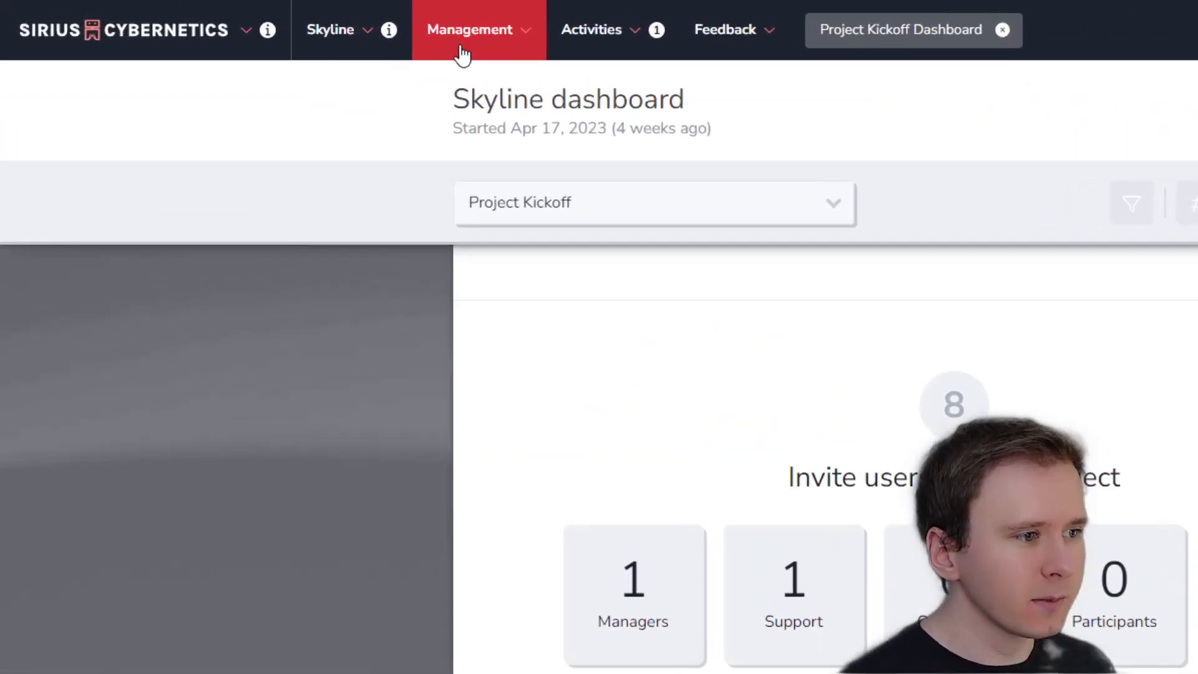
Go to the project's user management page.
{"action": "left_click", "coordinate": [288, 30]}
{"action": "mouse_move", "coordinate": [597, 272]}
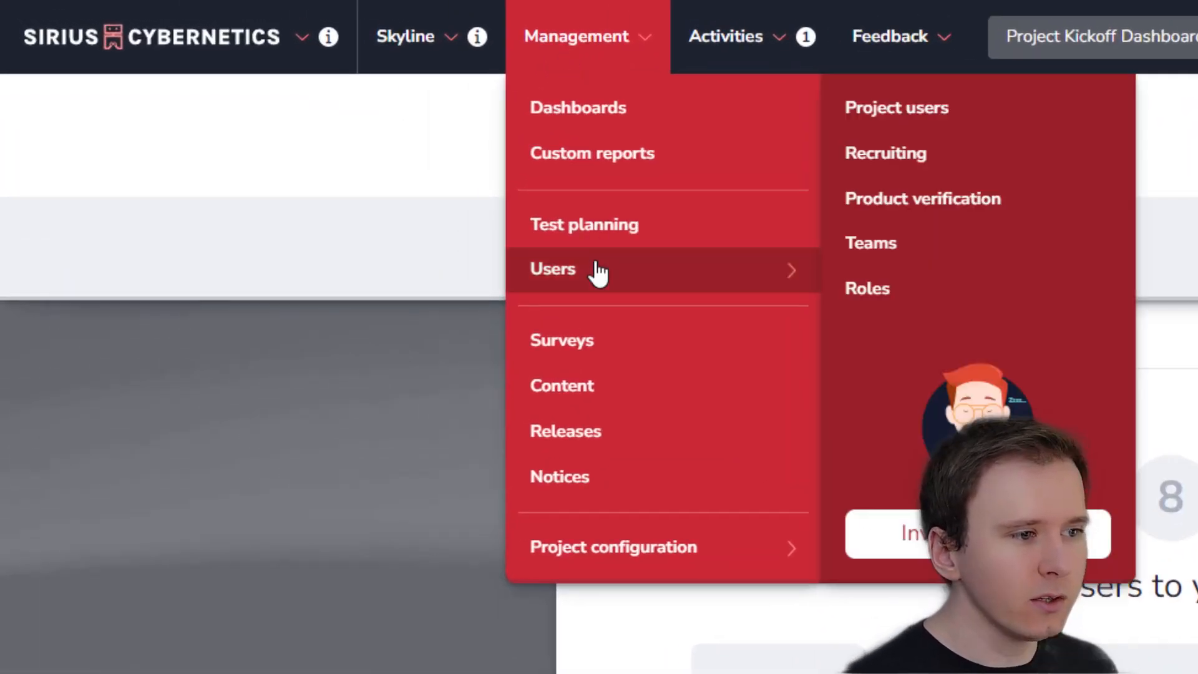
{"action": "left_click", "coordinate": [909, 116]}
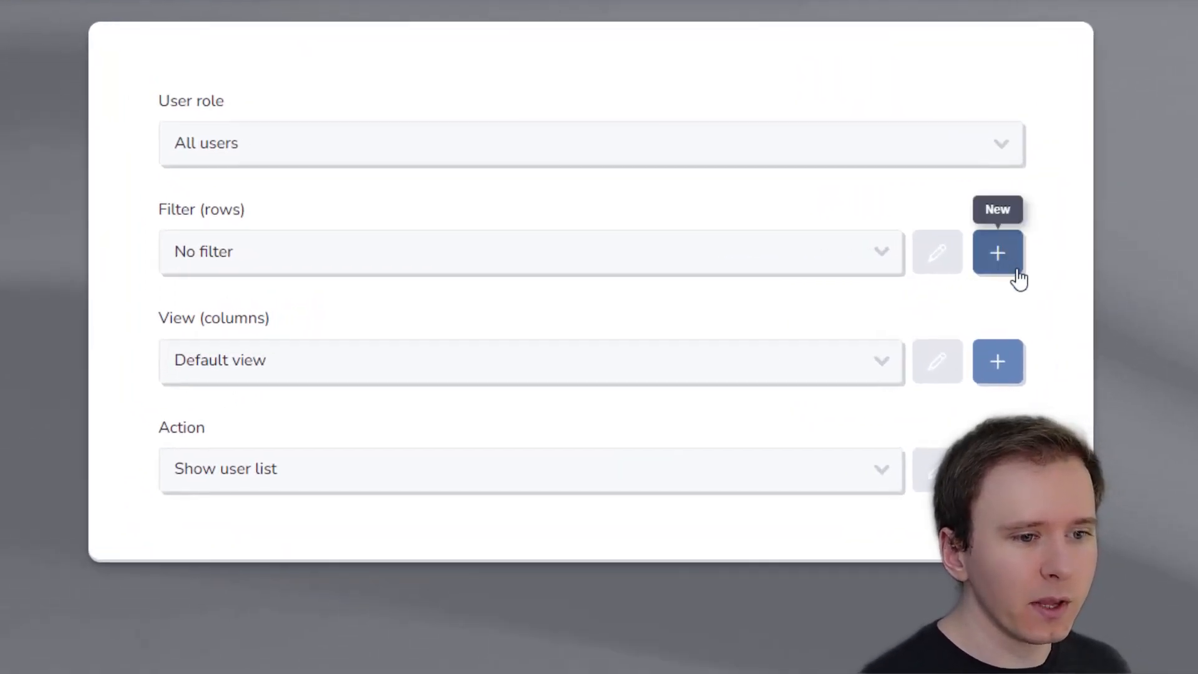
Create a new custom user filter and base its condition on the Surveys data set with the Qualification survey.
{"action": "left_click", "coordinate": [1016, 273]}
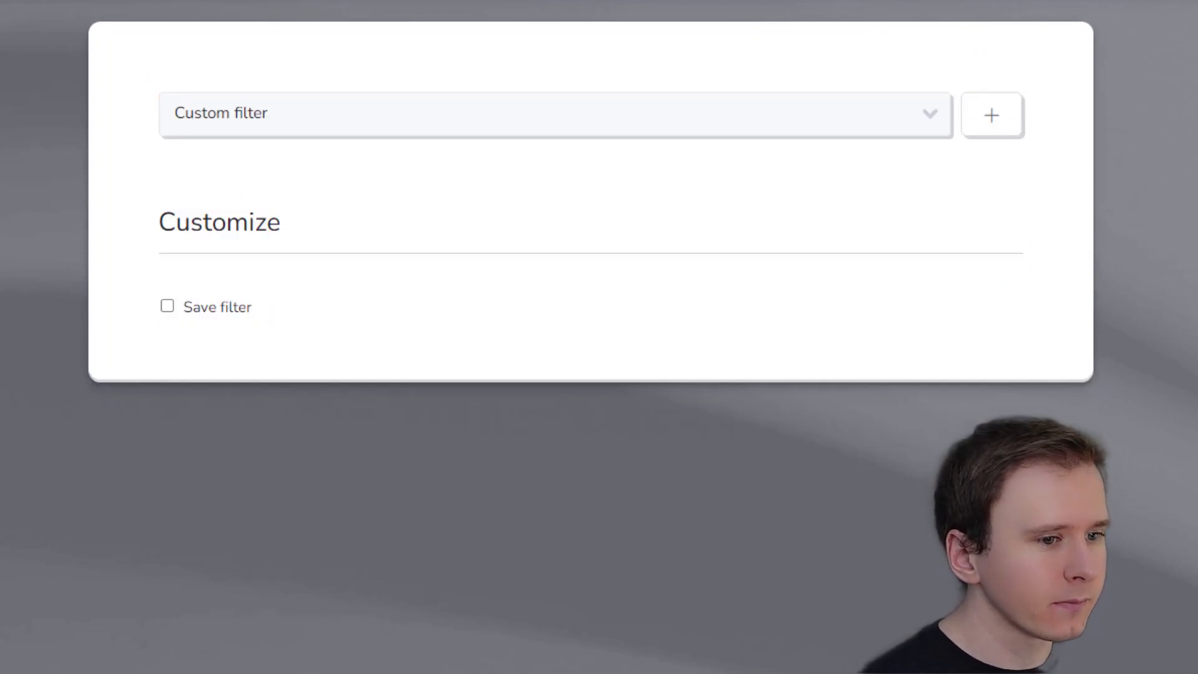
{"action": "left_click", "coordinate": [1004, 121]}
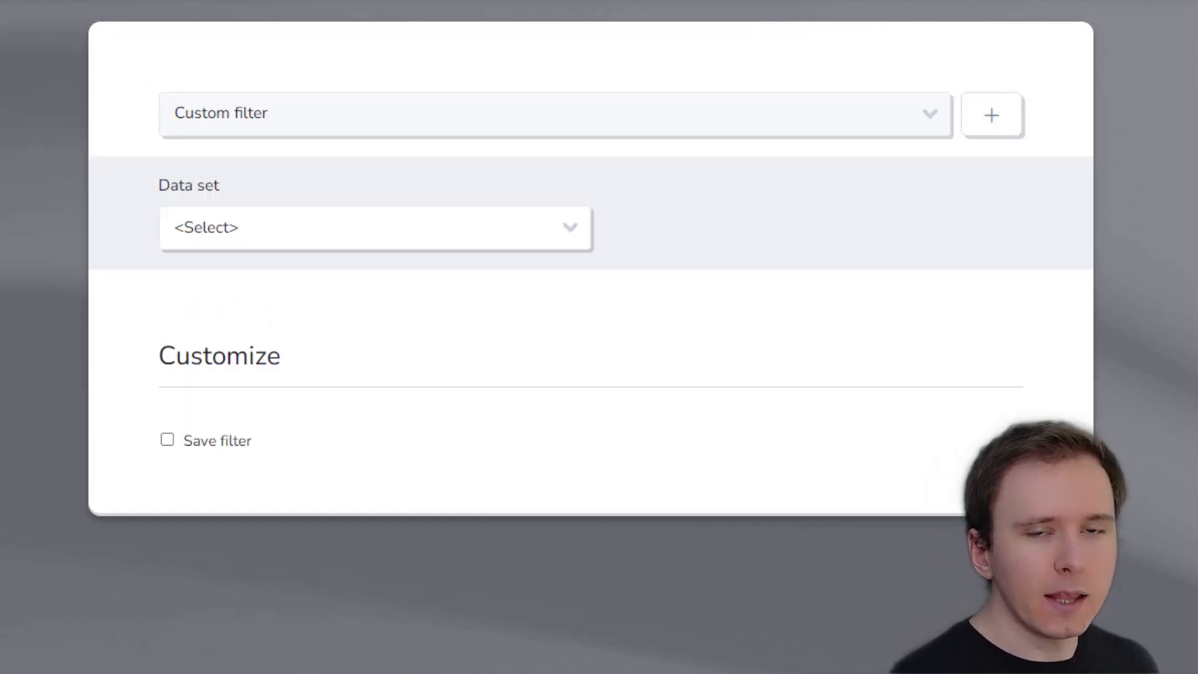
{"action": "left_click", "coordinate": [387, 223]}
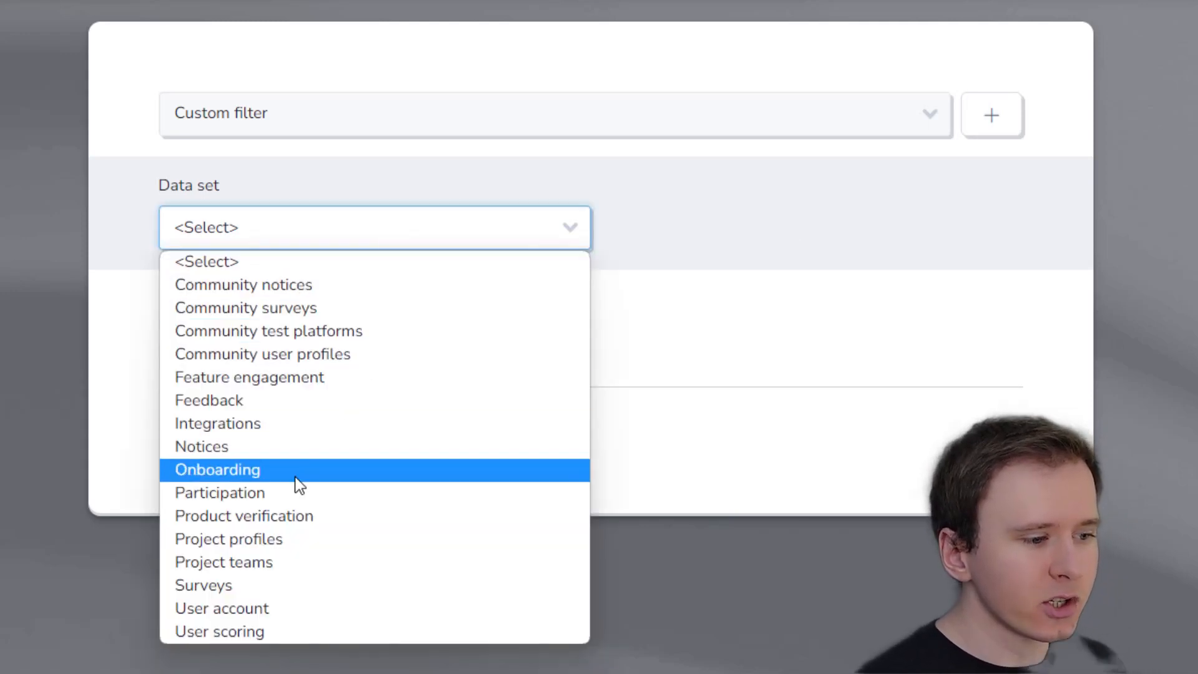
{"action": "left_click", "coordinate": [230, 584]}
{"action": "left_click", "coordinate": [763, 240]}
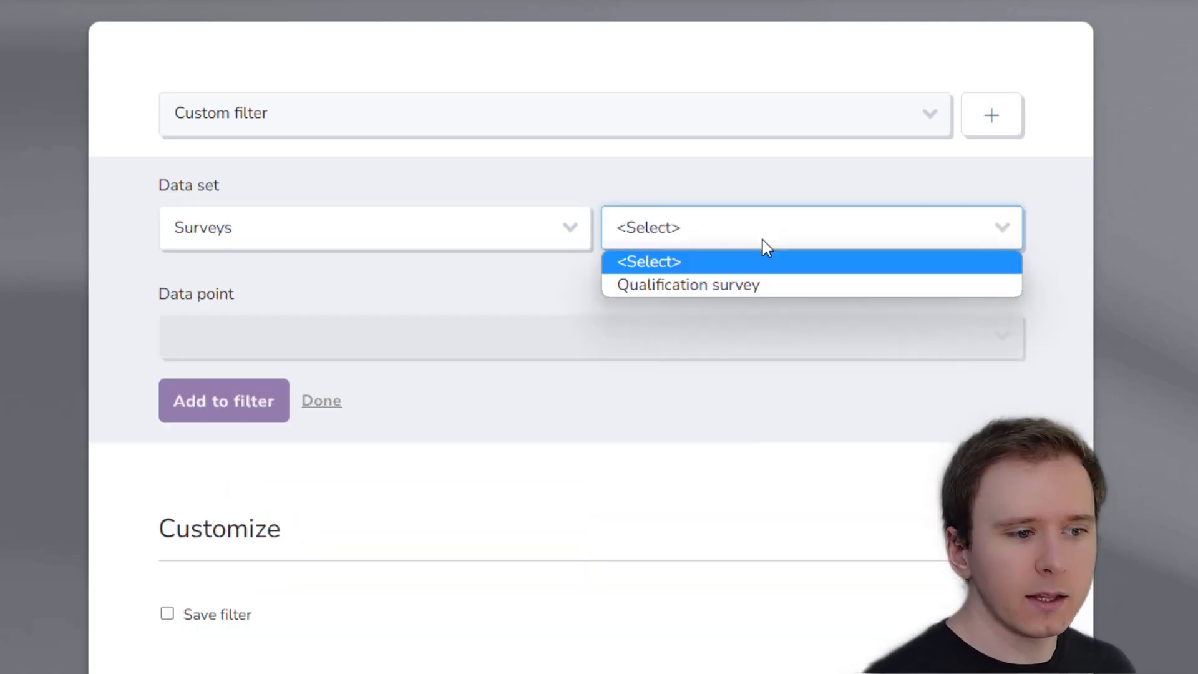
{"action": "left_click", "coordinate": [752, 278]}
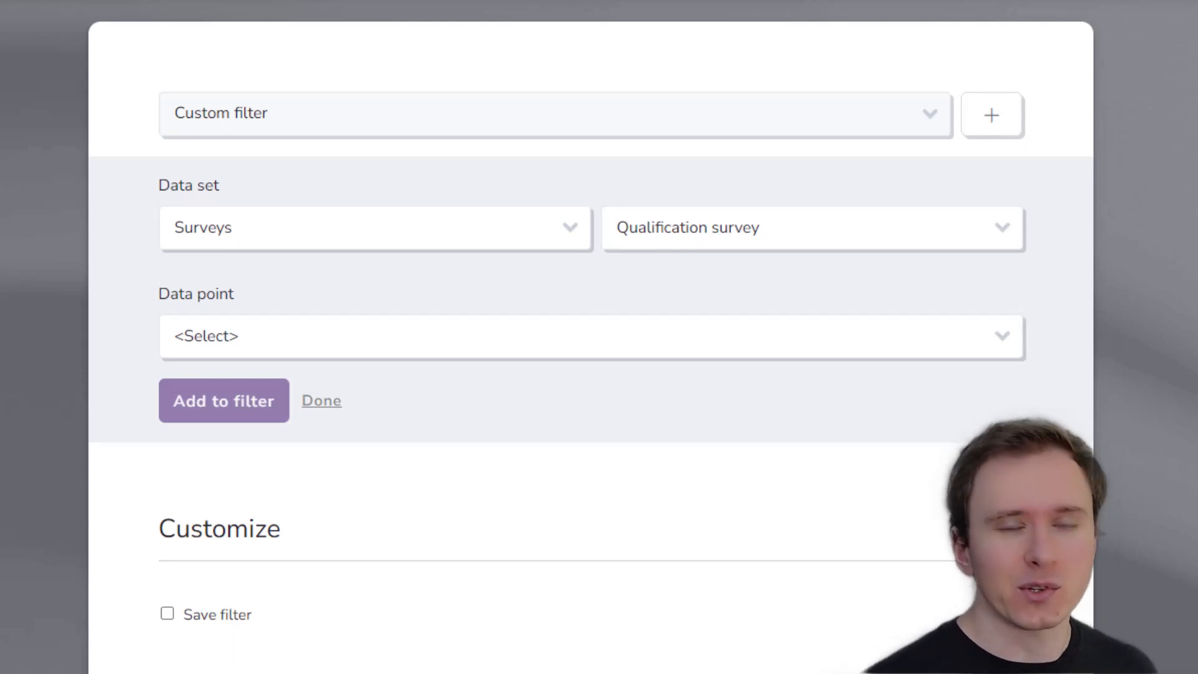
Use the question "What is your current country of residence?" as the filter's data point.
{"action": "left_click", "coordinate": [1008, 337]}
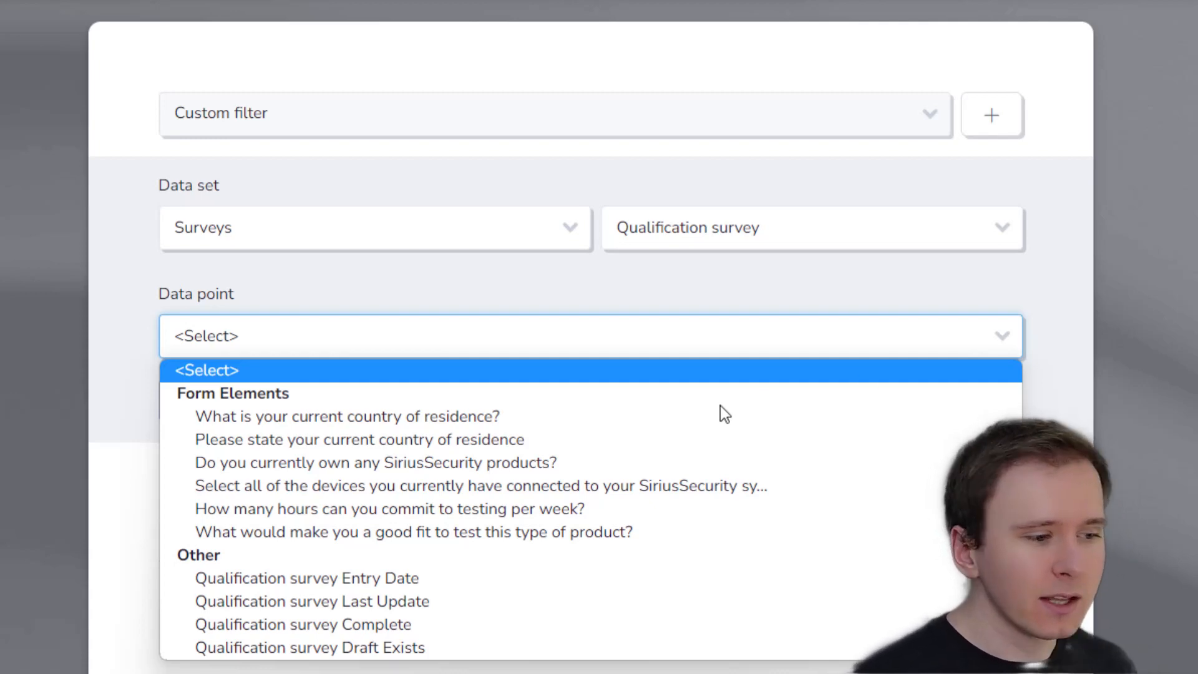
{"action": "left_click", "coordinate": [549, 417]}
{"action": "left_click", "coordinate": [1190, 462]}
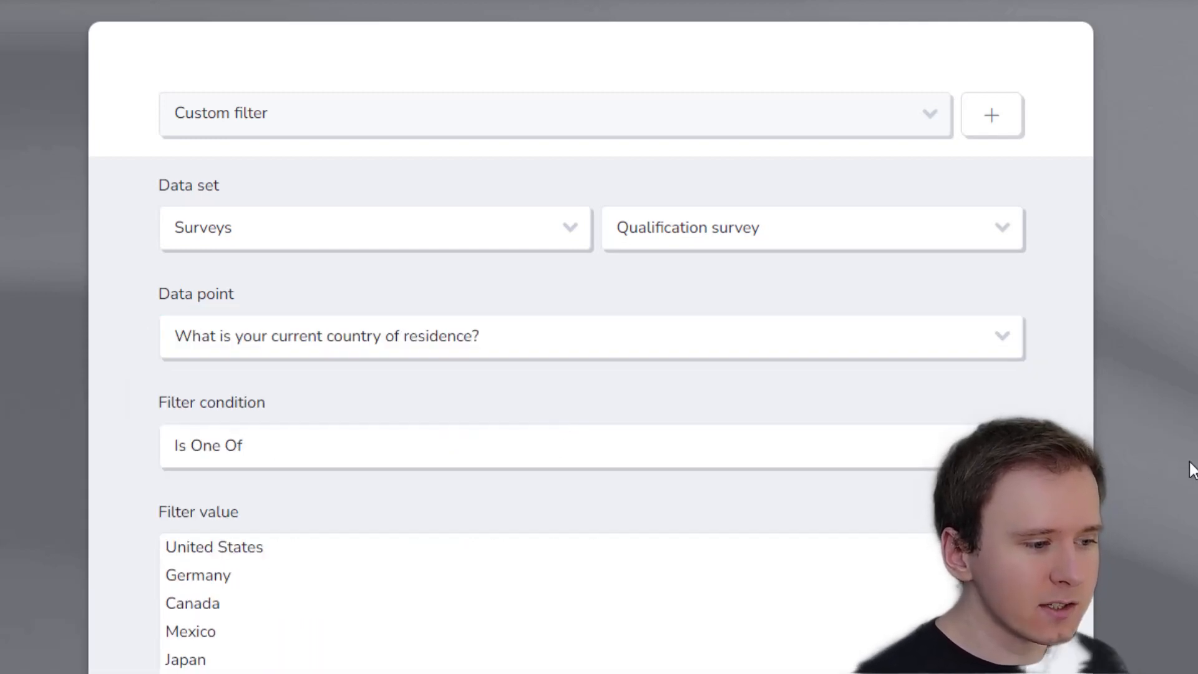
{"action": "scroll", "coordinate": [1190, 462], "scroll_direction": "down", "scroll_amount": 3}
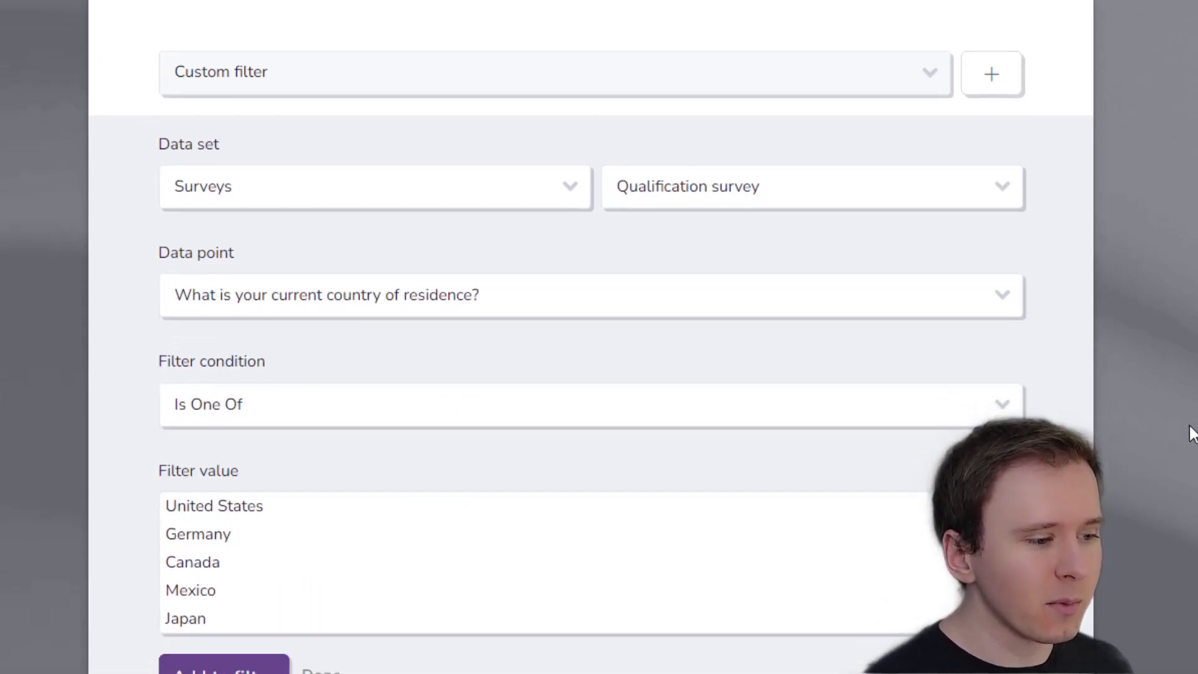
{"action": "scroll", "coordinate": [809, 465], "scroll_direction": "down", "scroll_amount": 1}
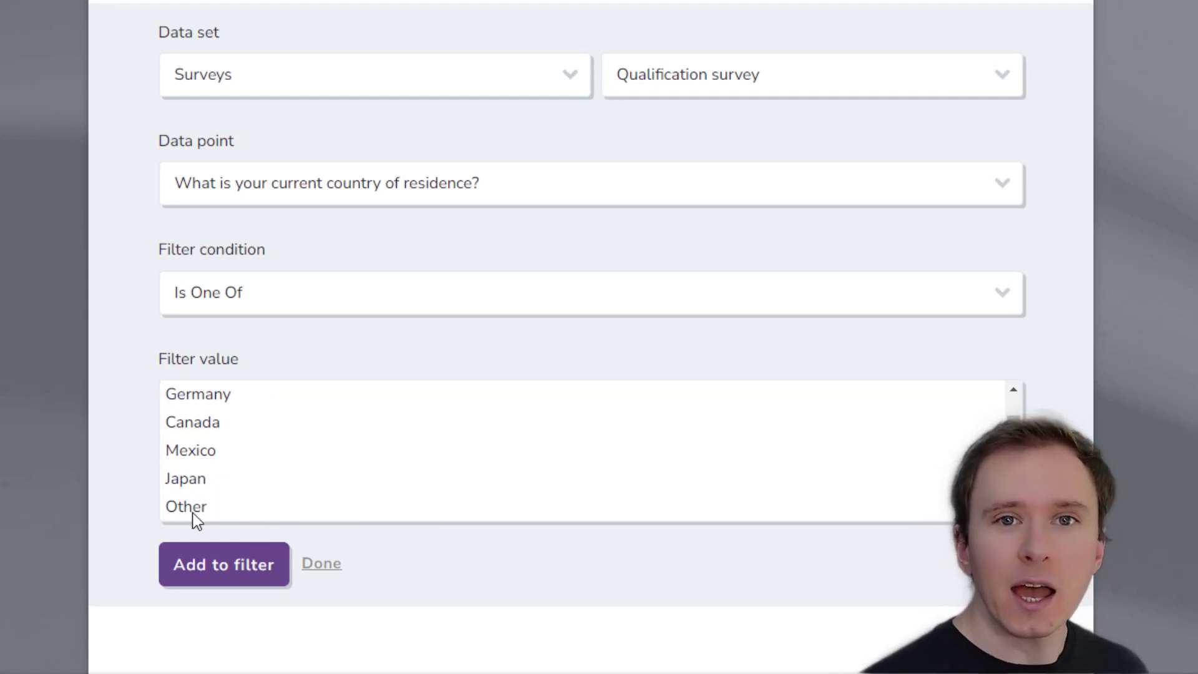
Try selecting every listed country from United States through Japan as values for the Is One Of residence condition.
{"action": "scroll", "coordinate": [193, 510], "scroll_direction": "up", "scroll_amount": 1}
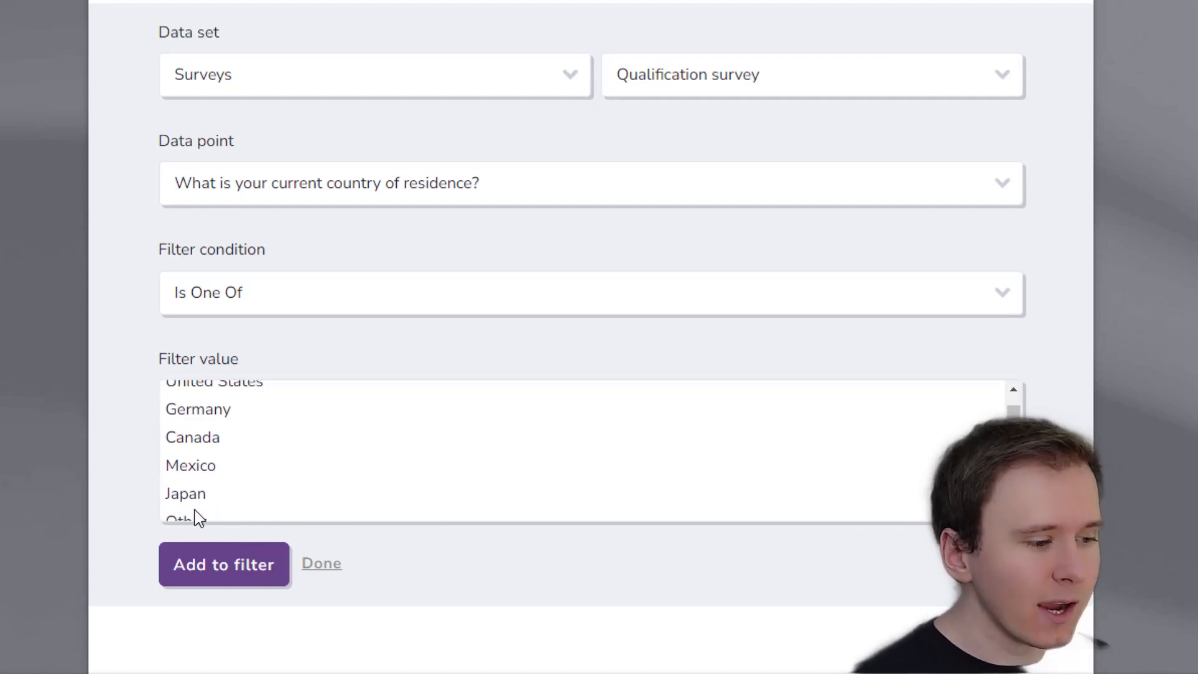
{"action": "left_click", "coordinate": [239, 394]}
{"action": "left_click", "coordinate": [193, 515], "text": "shift"}
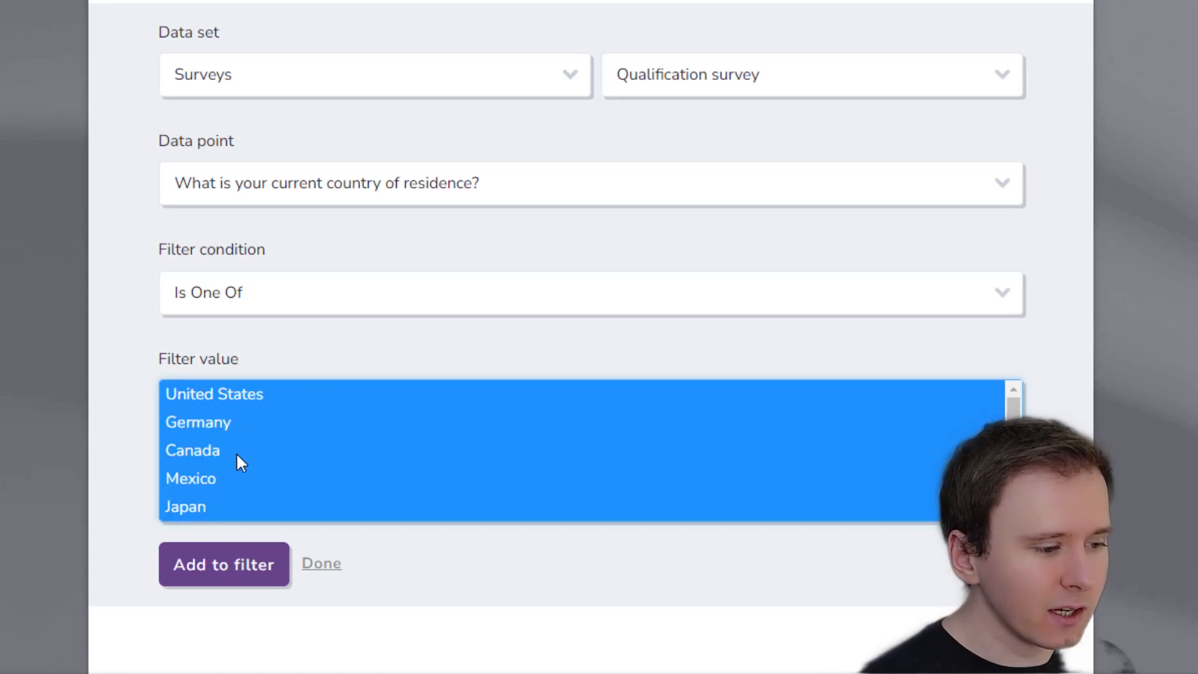
{"action": "left_click", "coordinate": [1102, 382]}
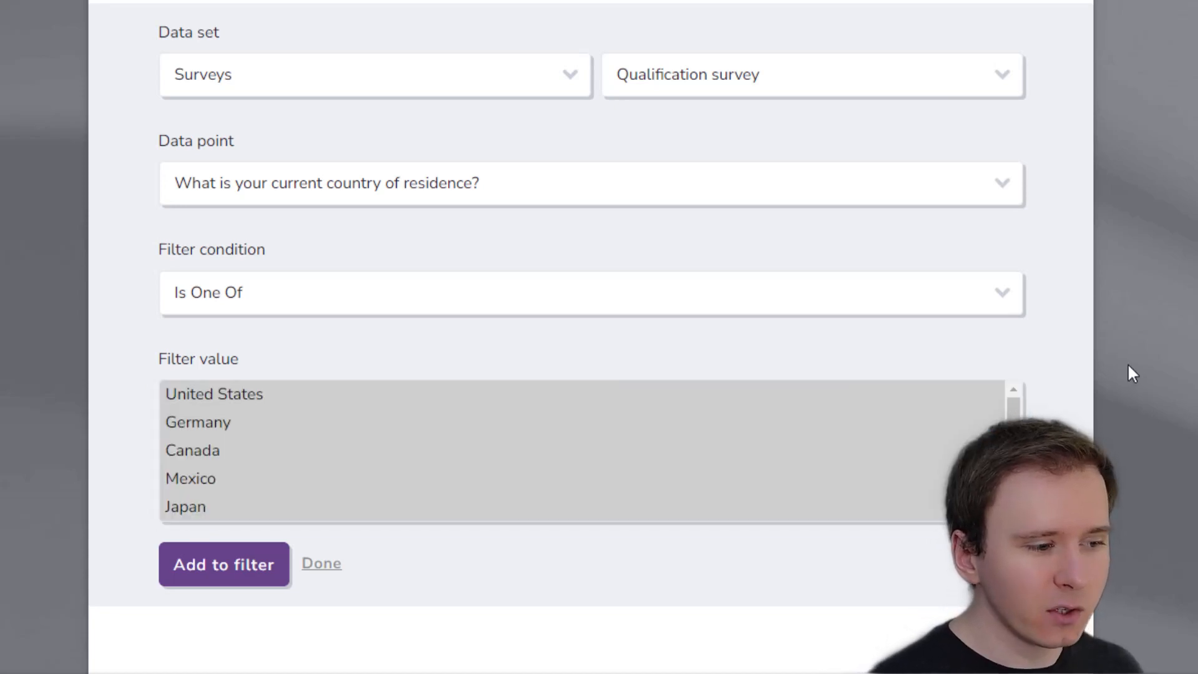
Set the country of residence condition to Is Not One Of with the value Other and add it to the filter.
{"action": "left_click", "coordinate": [947, 302]}
{"action": "left_click", "coordinate": [840, 349]}
{"action": "scroll", "coordinate": [525, 463], "scroll_direction": "down", "scroll_amount": 1}
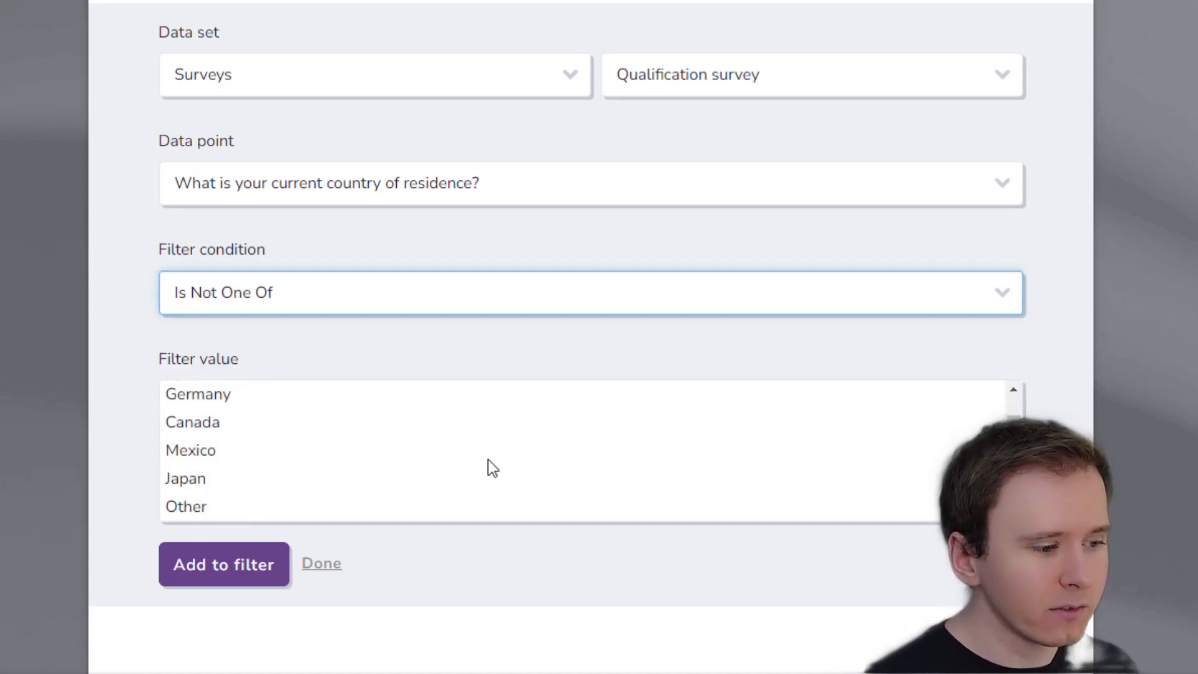
{"action": "left_click", "coordinate": [186, 507]}
{"action": "left_click", "coordinate": [238, 573]}
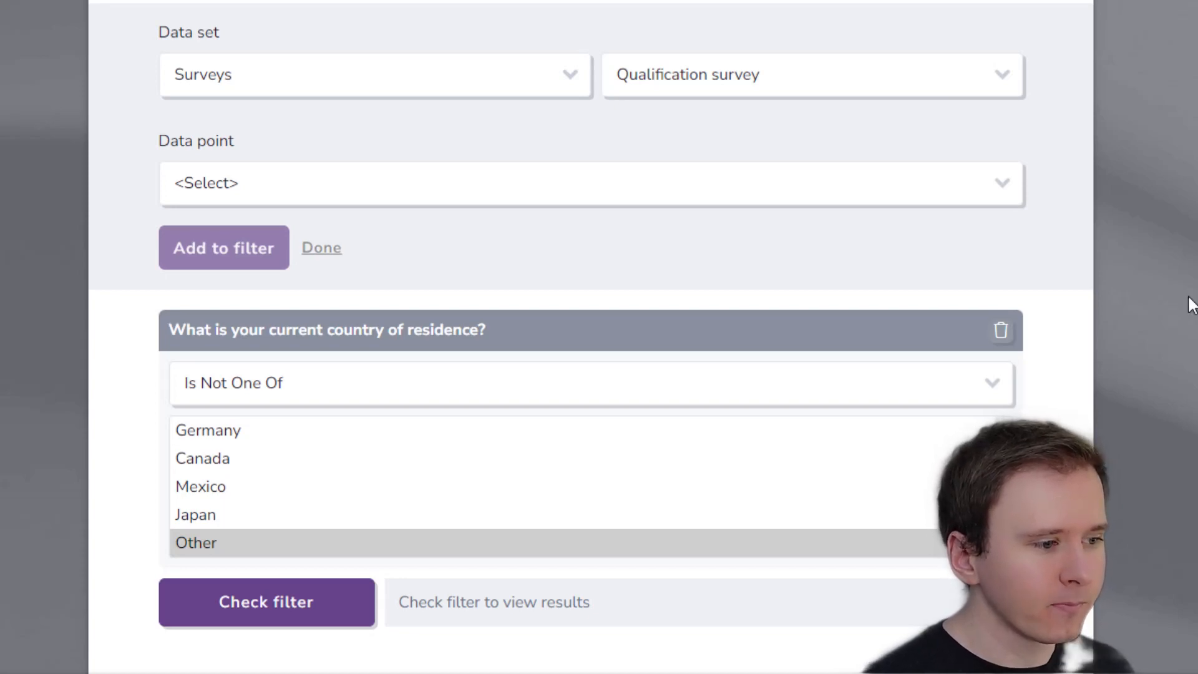
Add a filter condition requiring "Do you currently own any SiriusSecurity products?" to be Yes.
{"action": "left_click", "coordinate": [1009, 191]}
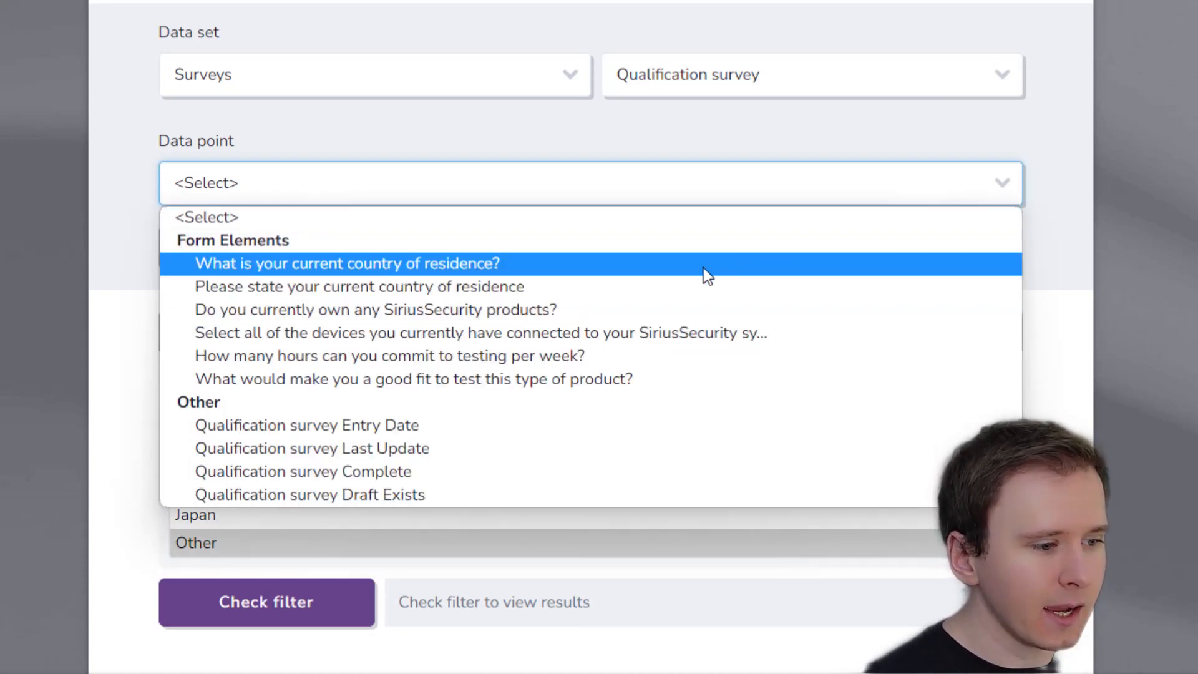
{"action": "left_click", "coordinate": [661, 312]}
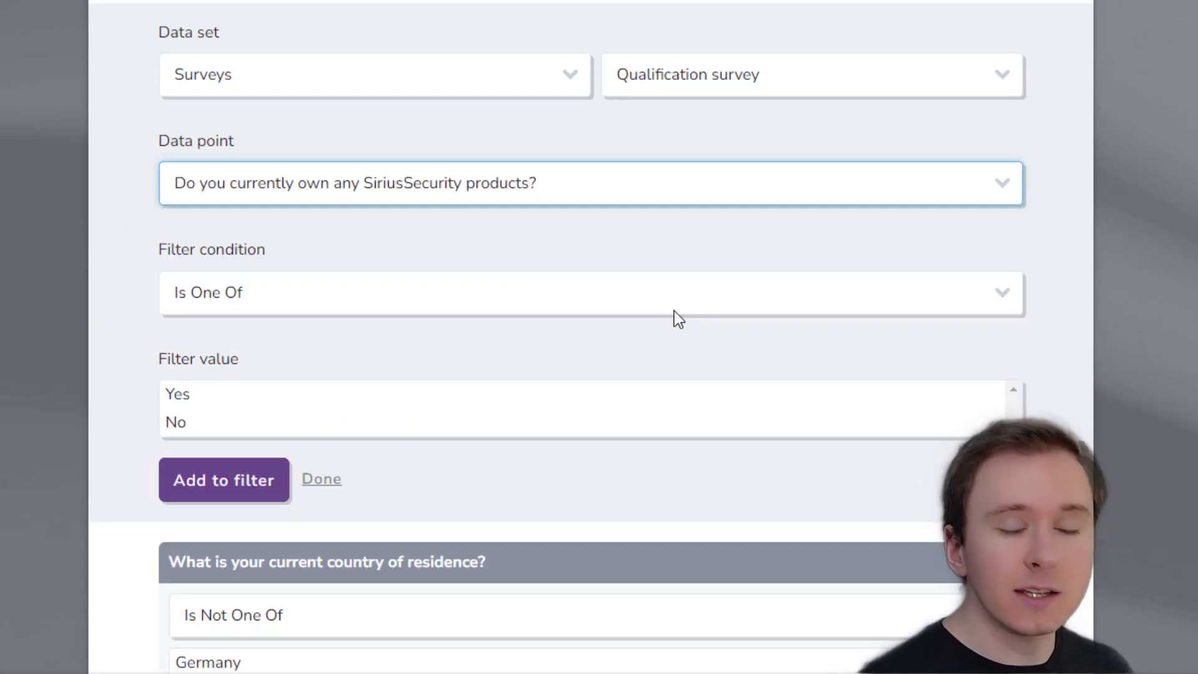
{"action": "left_click", "coordinate": [187, 393]}
{"action": "left_click", "coordinate": [212, 480]}
{"action": "left_click", "coordinate": [212, 480]}
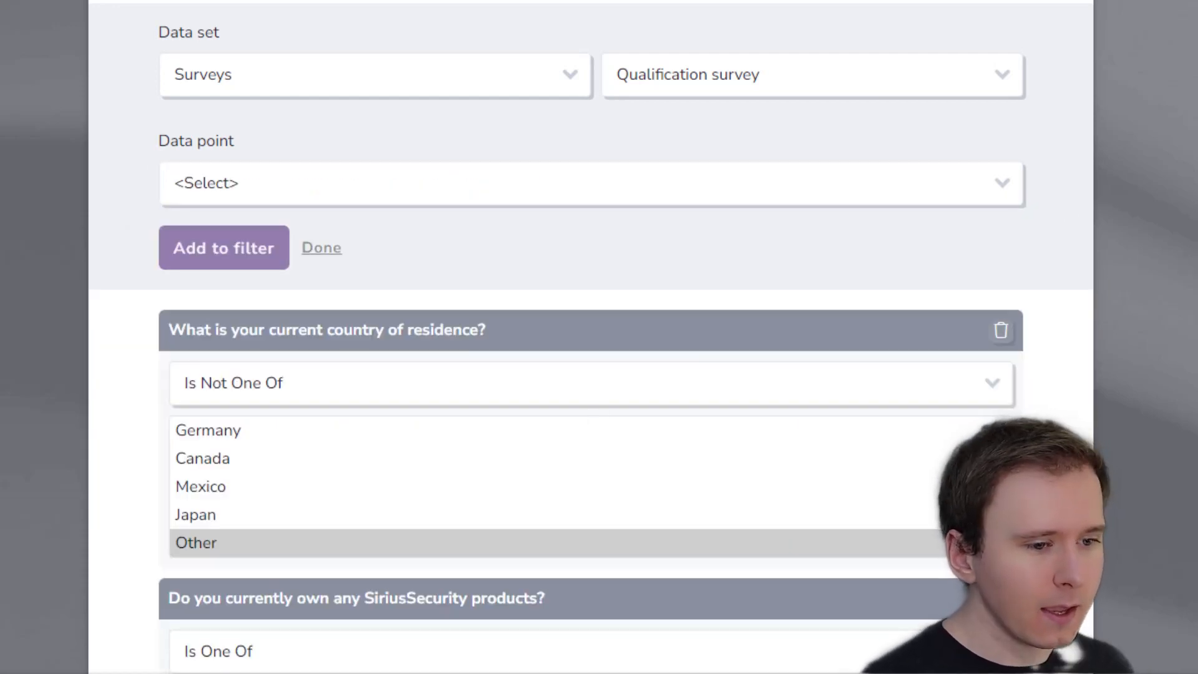
Add a condition that "How many hours can you commit to testing per week?" is one of 1-2, 2-4 or 4+ Hours.
{"action": "left_click", "coordinate": [939, 187]}
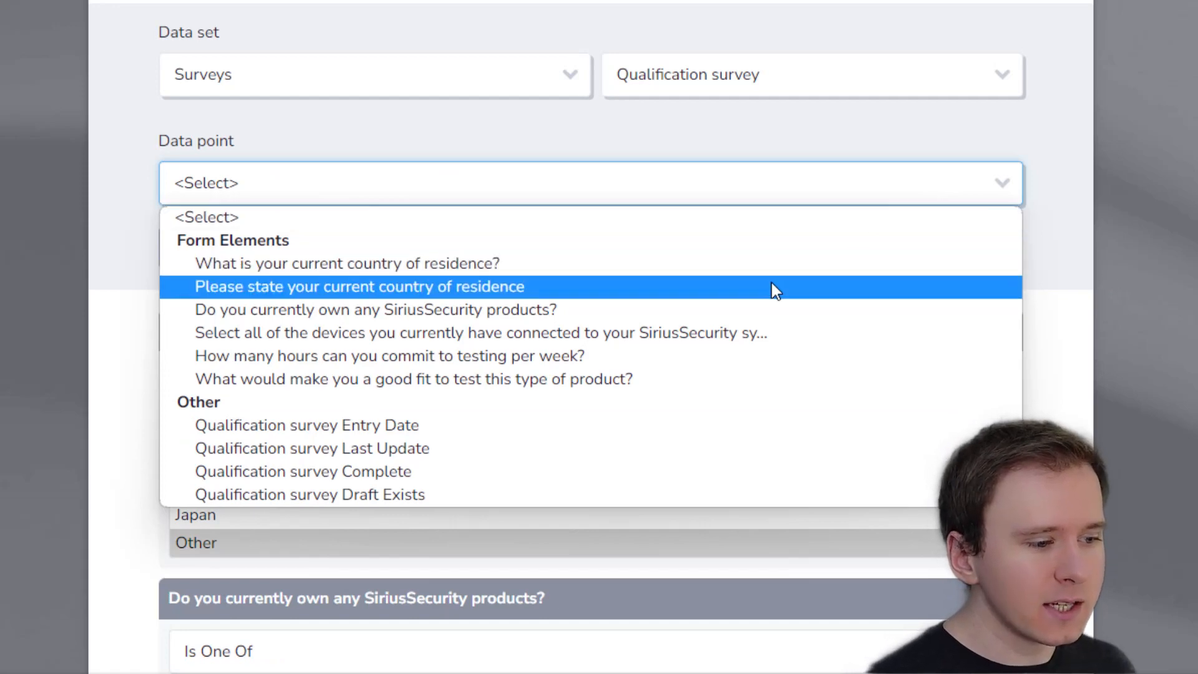
{"action": "left_click", "coordinate": [599, 357]}
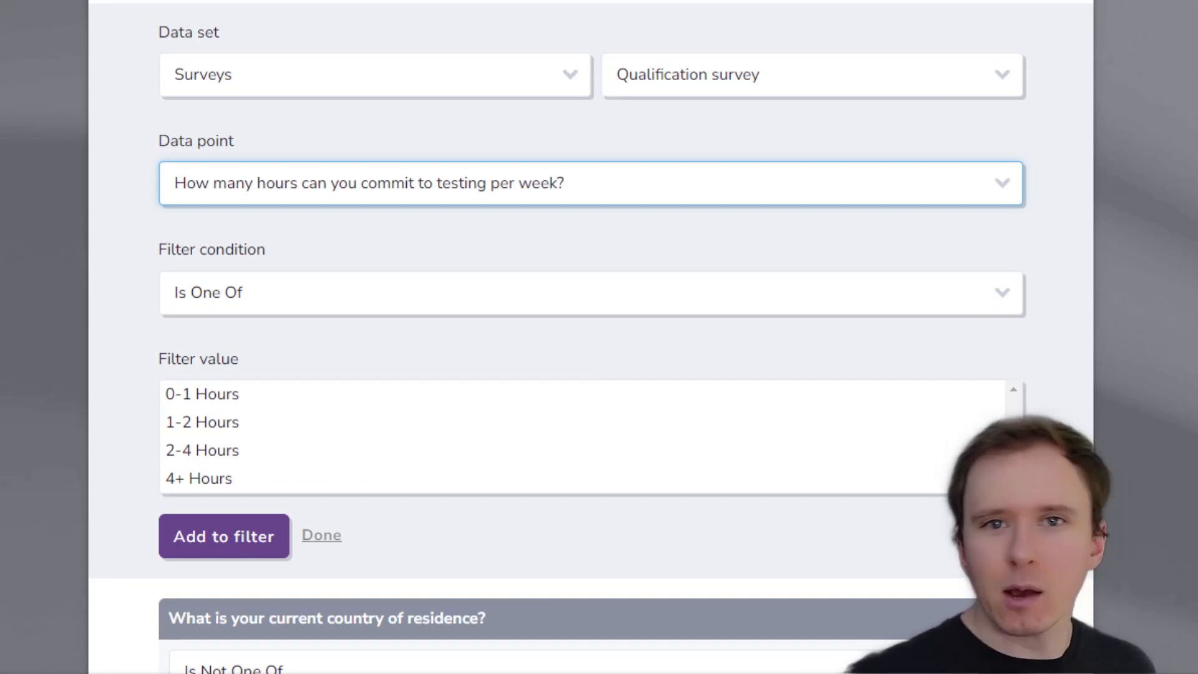
{"action": "left_click", "coordinate": [226, 429]}
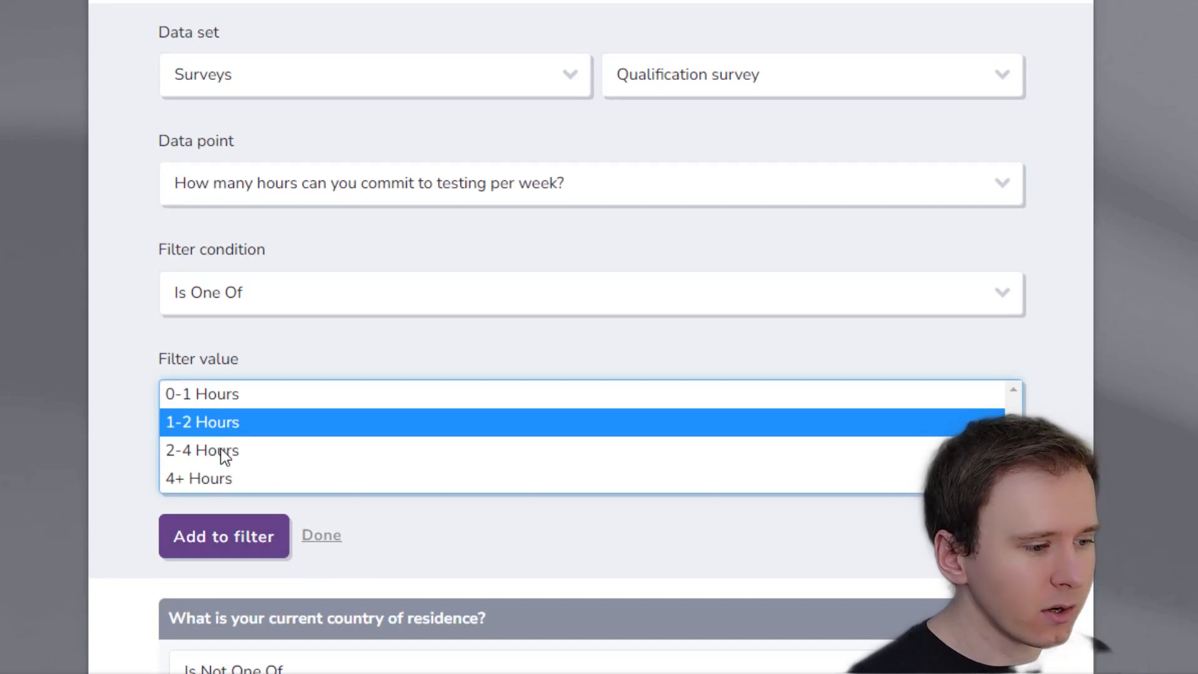
{"action": "left_click", "coordinate": [210, 478], "text": "shift"}
{"action": "left_click", "coordinate": [229, 548]}
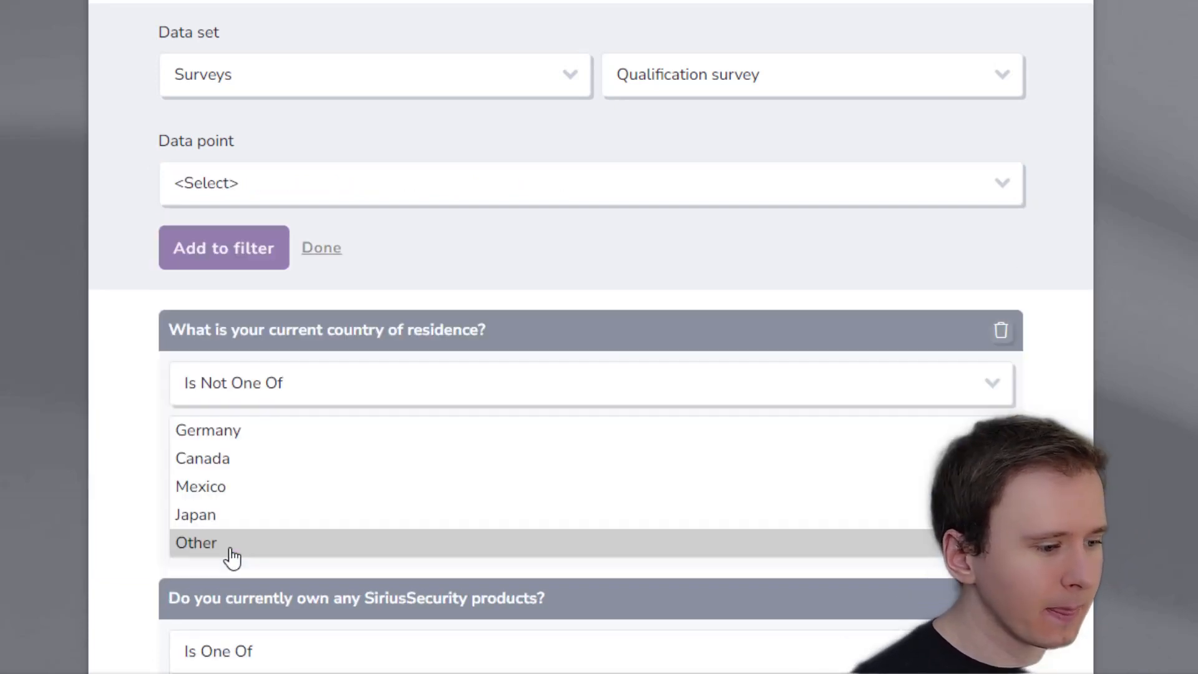
Review the added filter conditions, then enable saving the filter and name it "Qualified Testers".
{"action": "scroll", "coordinate": [1169, 395], "scroll_direction": "down", "scroll_amount": 5}
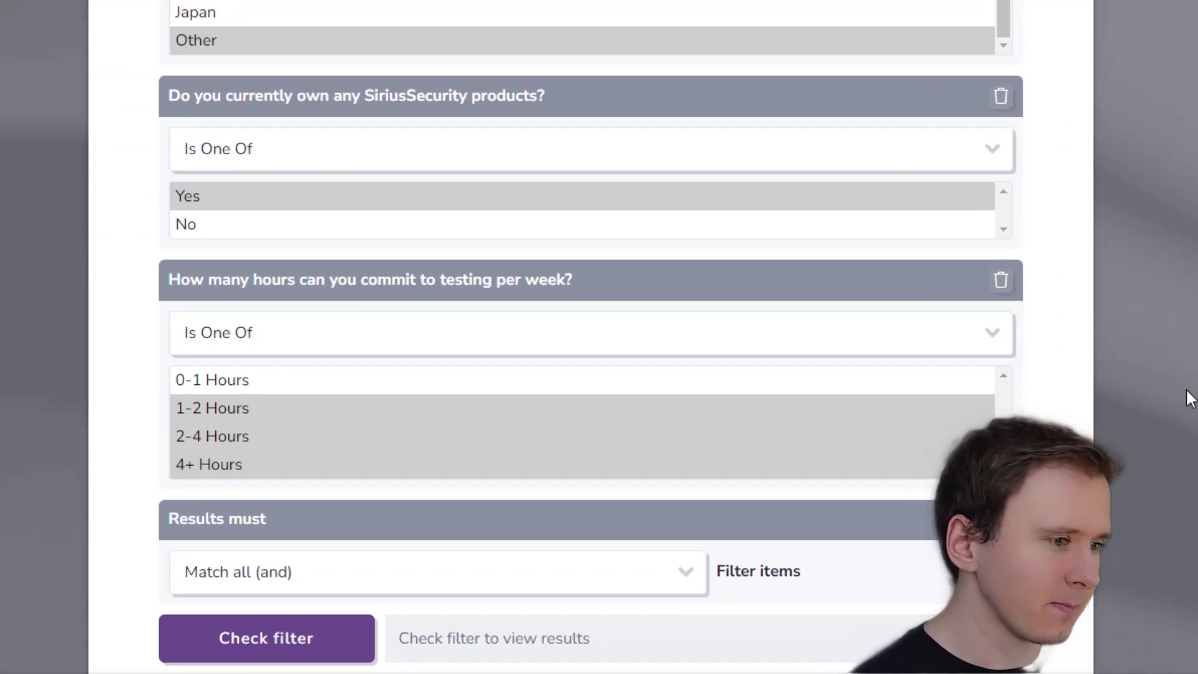
{"action": "scroll", "coordinate": [1189, 399], "scroll_direction": "down", "scroll_amount": 2}
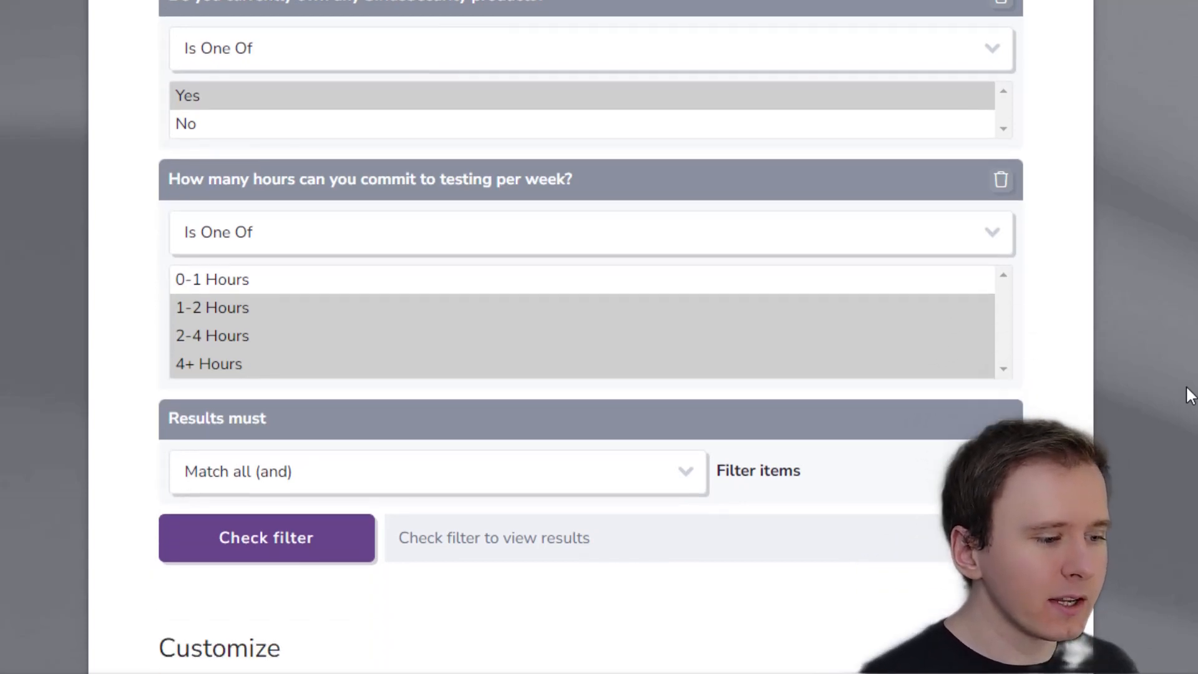
{"action": "scroll", "coordinate": [1189, 396], "scroll_direction": "up", "scroll_amount": 2}
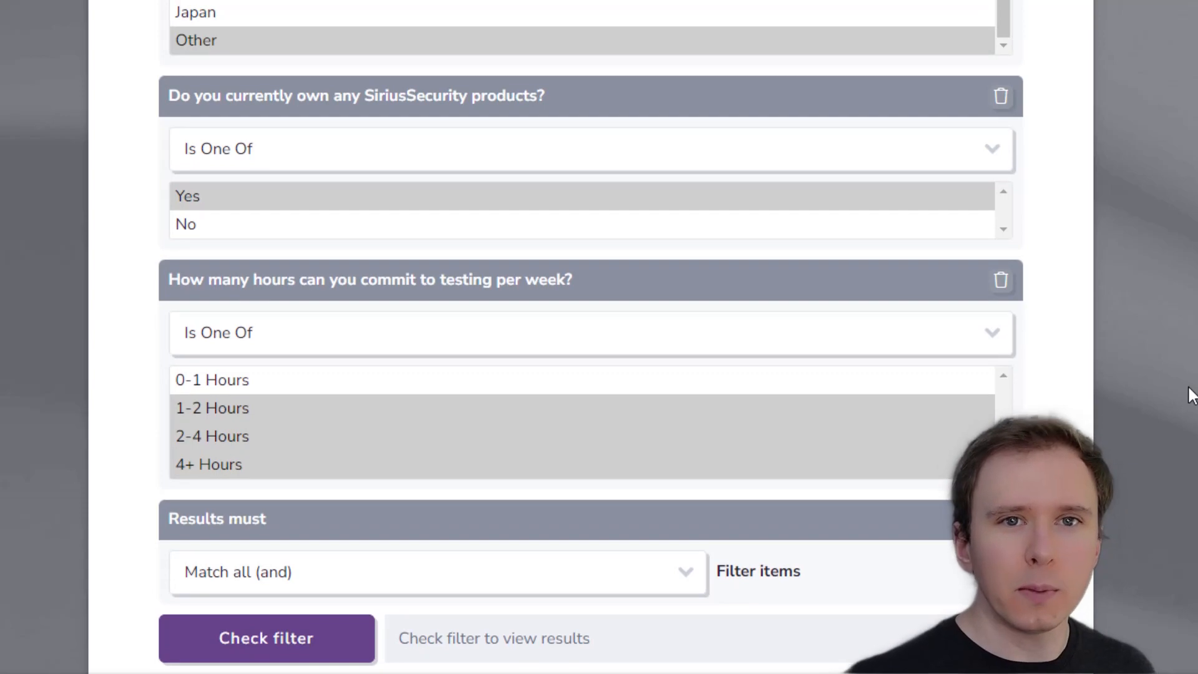
{"action": "scroll", "coordinate": [1189, 396], "scroll_direction": "down", "scroll_amount": 5}
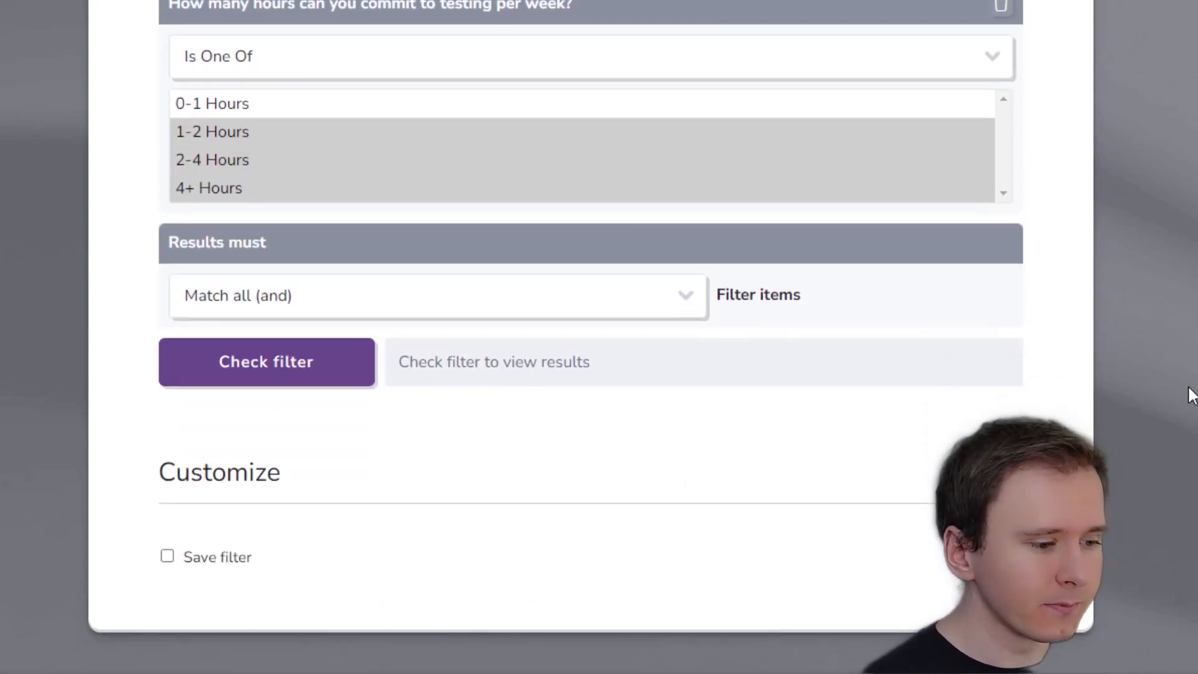
{"action": "left_click", "coordinate": [166, 557]}
{"action": "scroll", "coordinate": [77, 490], "scroll_direction": "down", "scroll_amount": 4}
{"action": "left_click", "coordinate": [314, 452]}
{"action": "type", "text": "Qu"}
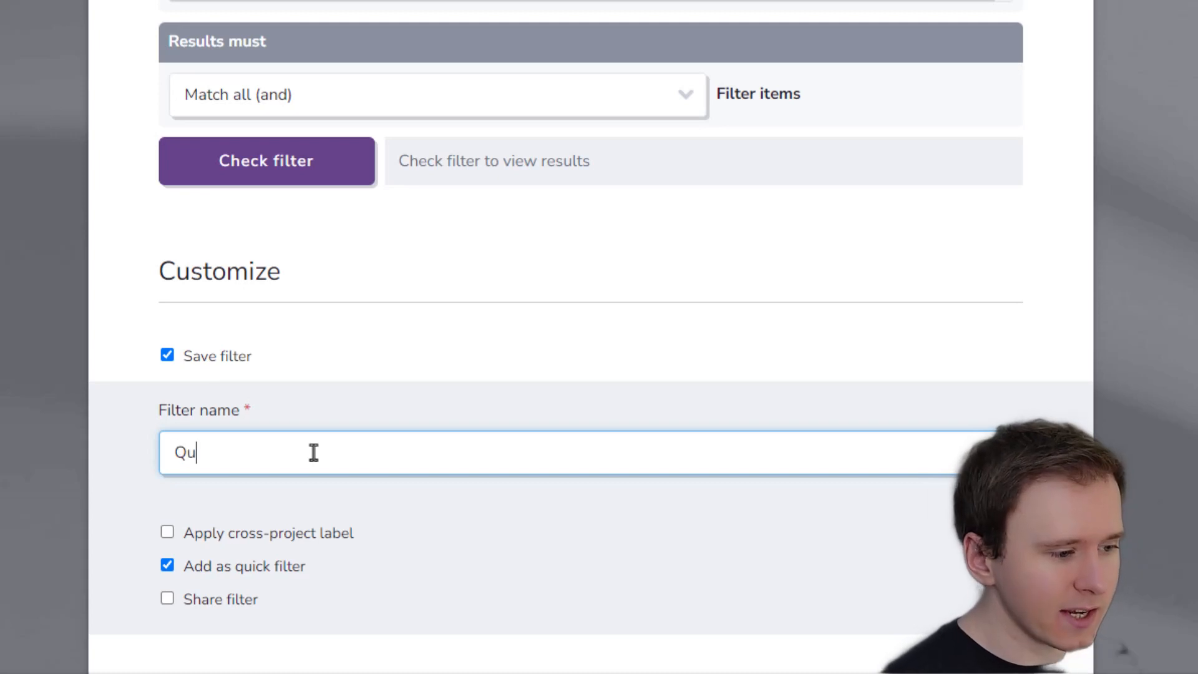
{"action": "type", "text": "alified Testers"}
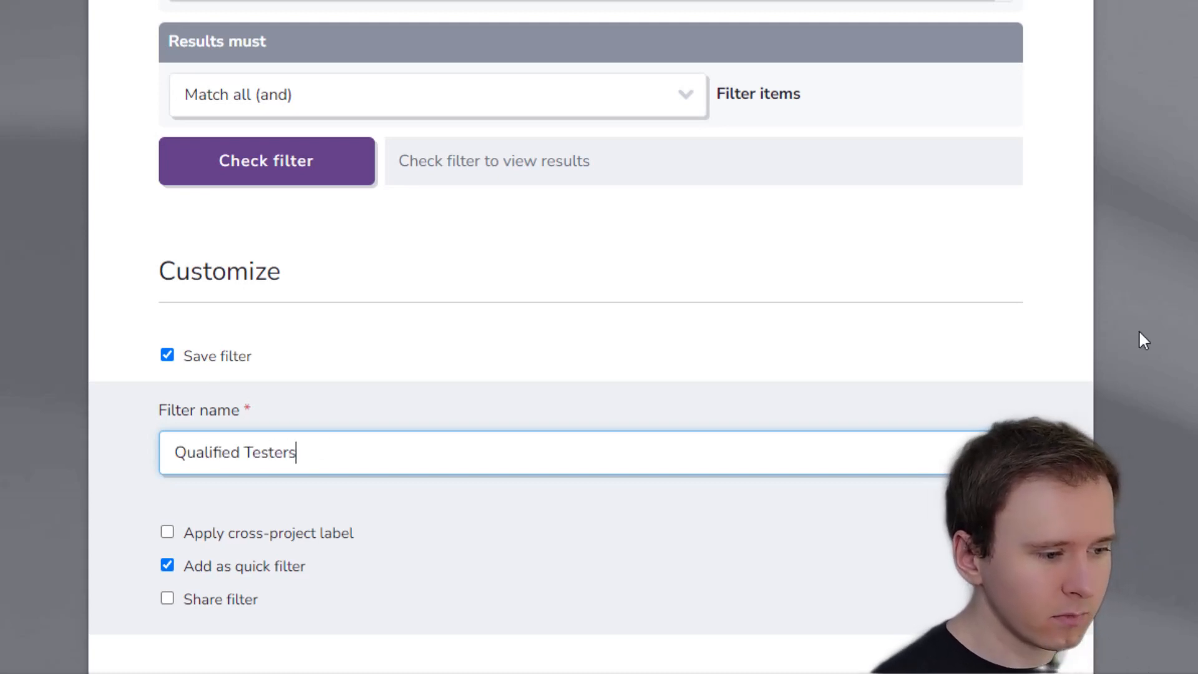
{"action": "left_click", "coordinate": [929, 340]}
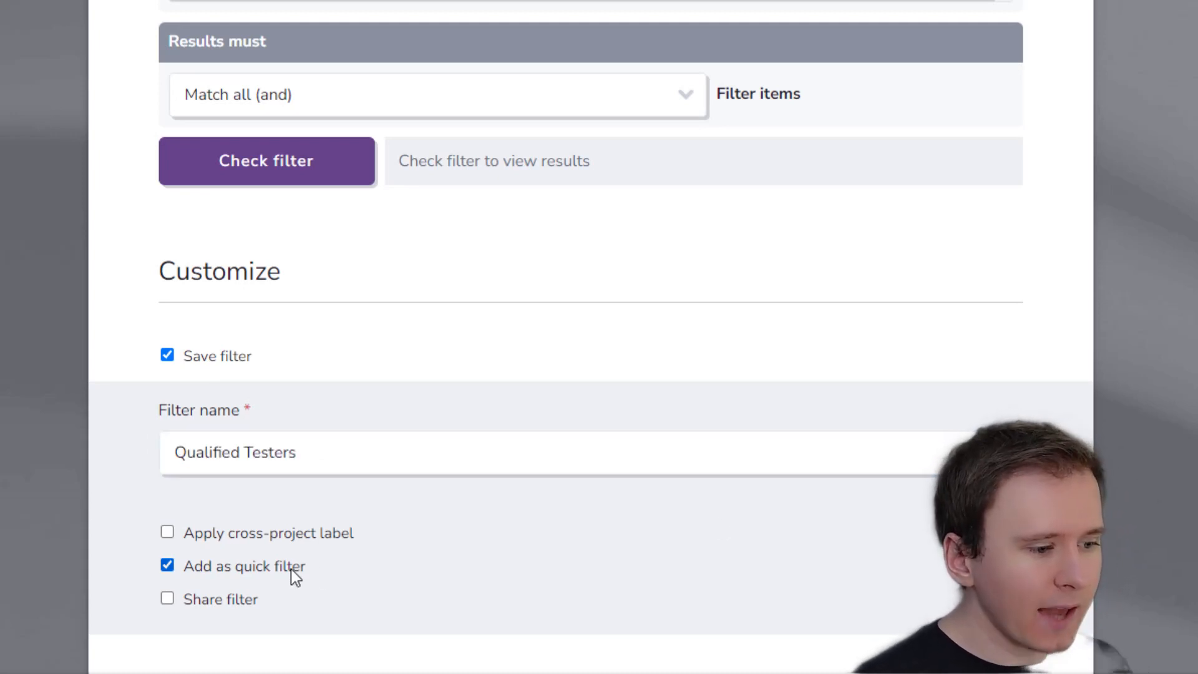
Share the filter with the Project manager team and create it without applying it.
{"action": "left_click", "coordinate": [236, 600]}
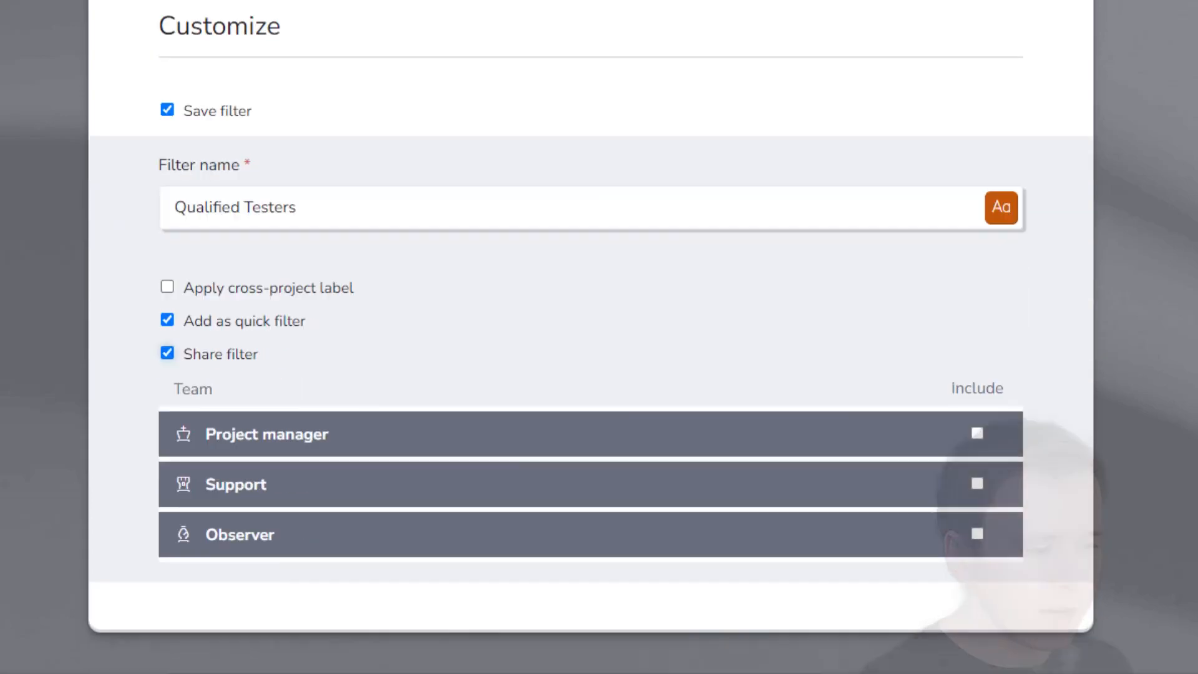
{"action": "left_click", "coordinate": [977, 433]}
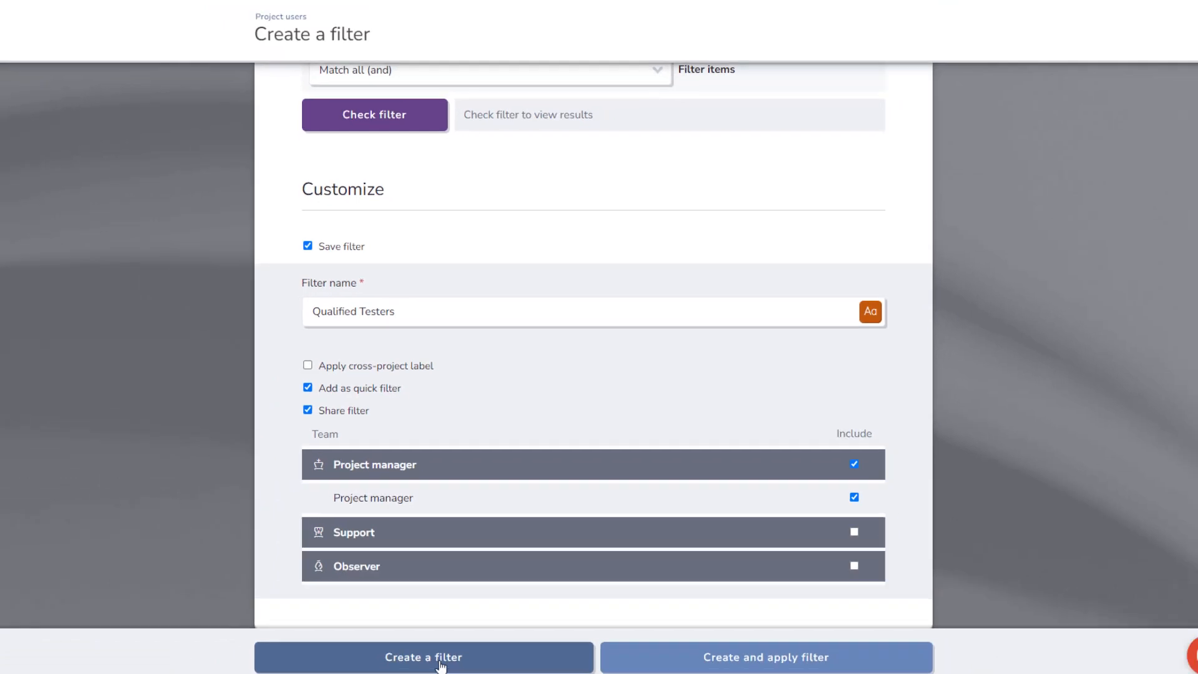
{"action": "left_click", "coordinate": [468, 647]}
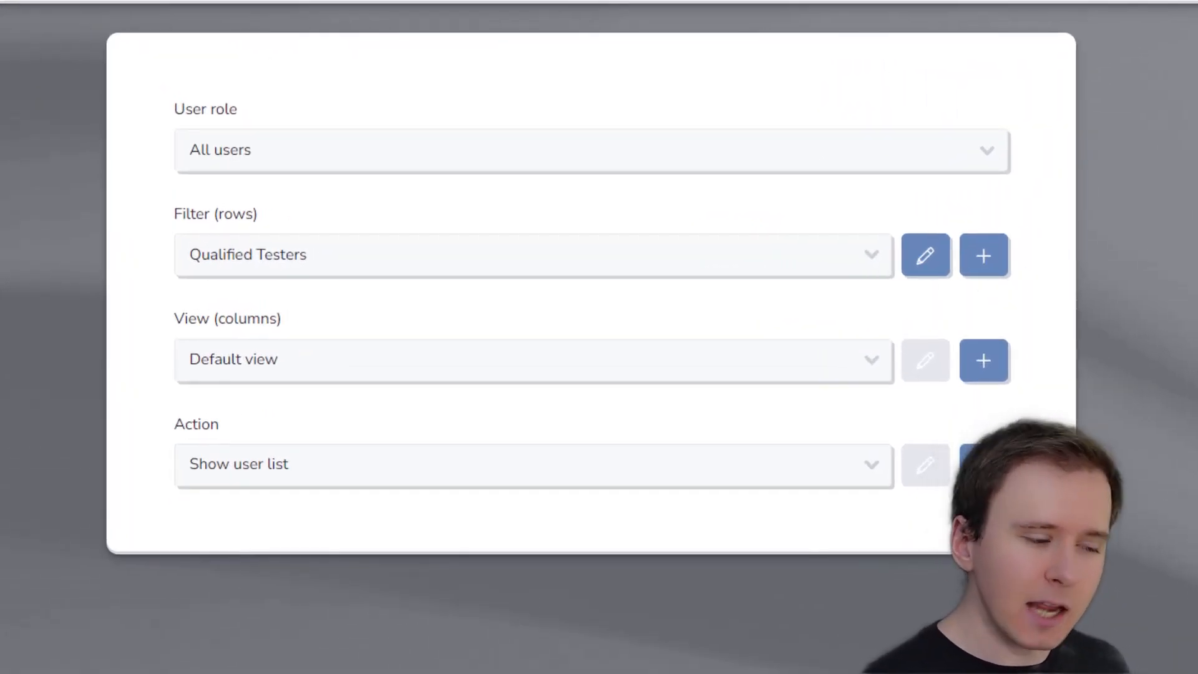
Start a new column view and add Username, Email Address and Country (Auto Detected) from the User account data set.
{"action": "left_click", "coordinate": [992, 362]}
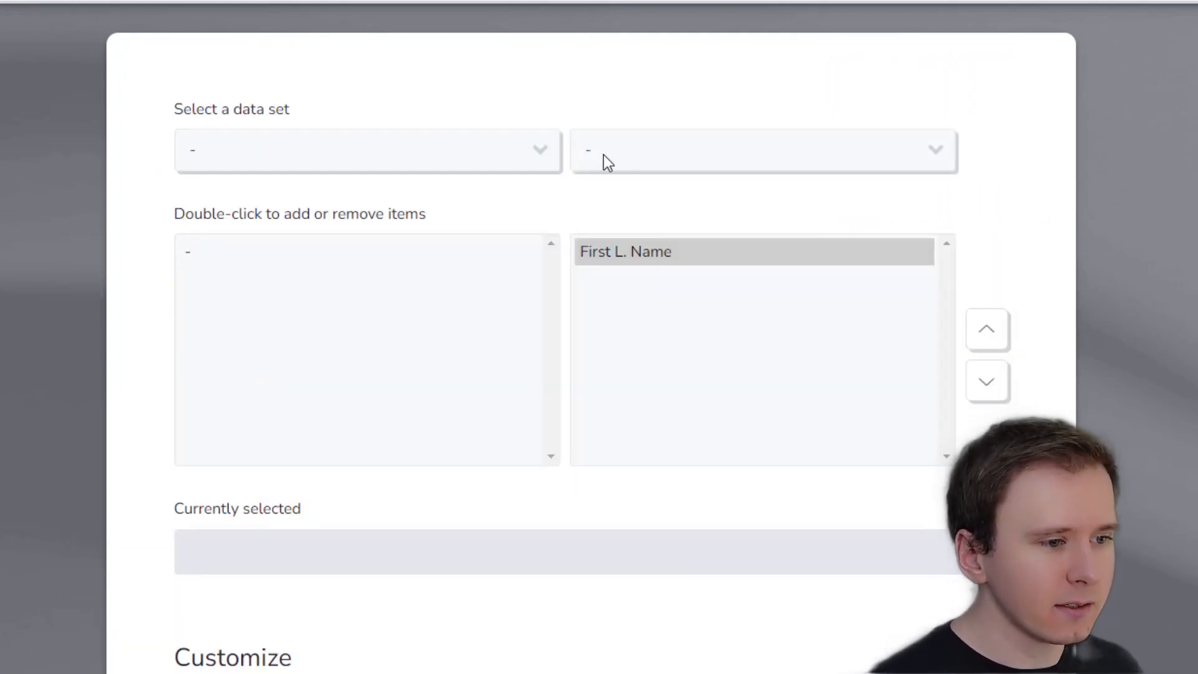
{"action": "left_click", "coordinate": [507, 155]}
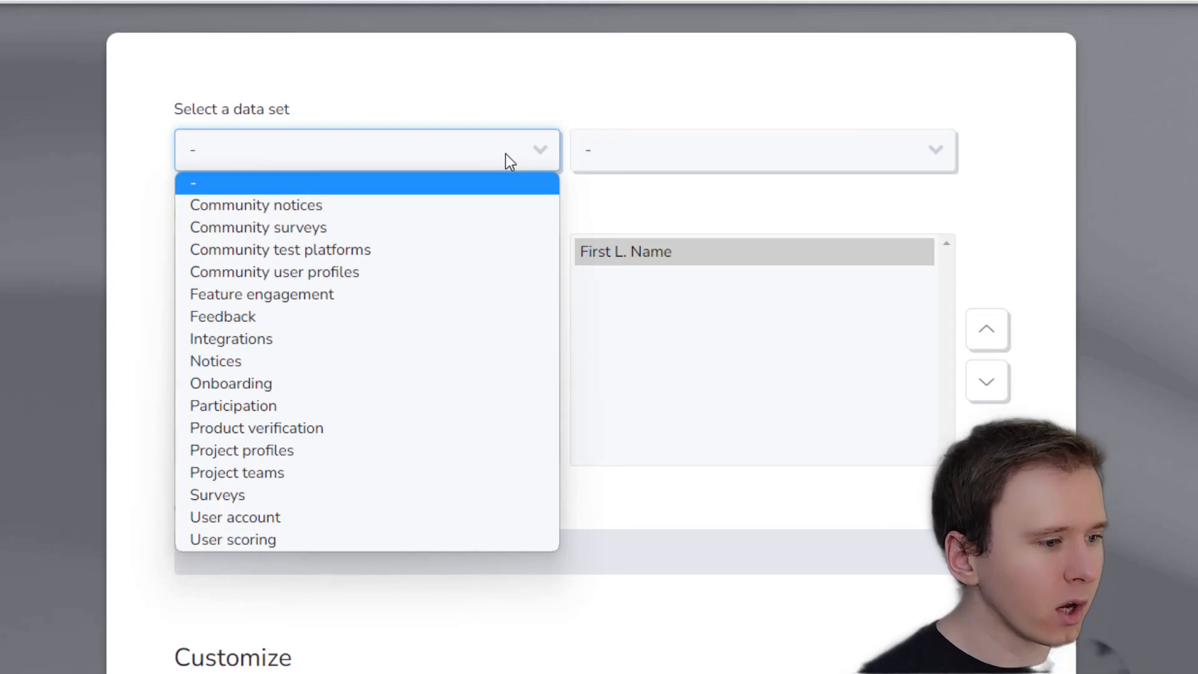
{"action": "left_click", "coordinate": [315, 520]}
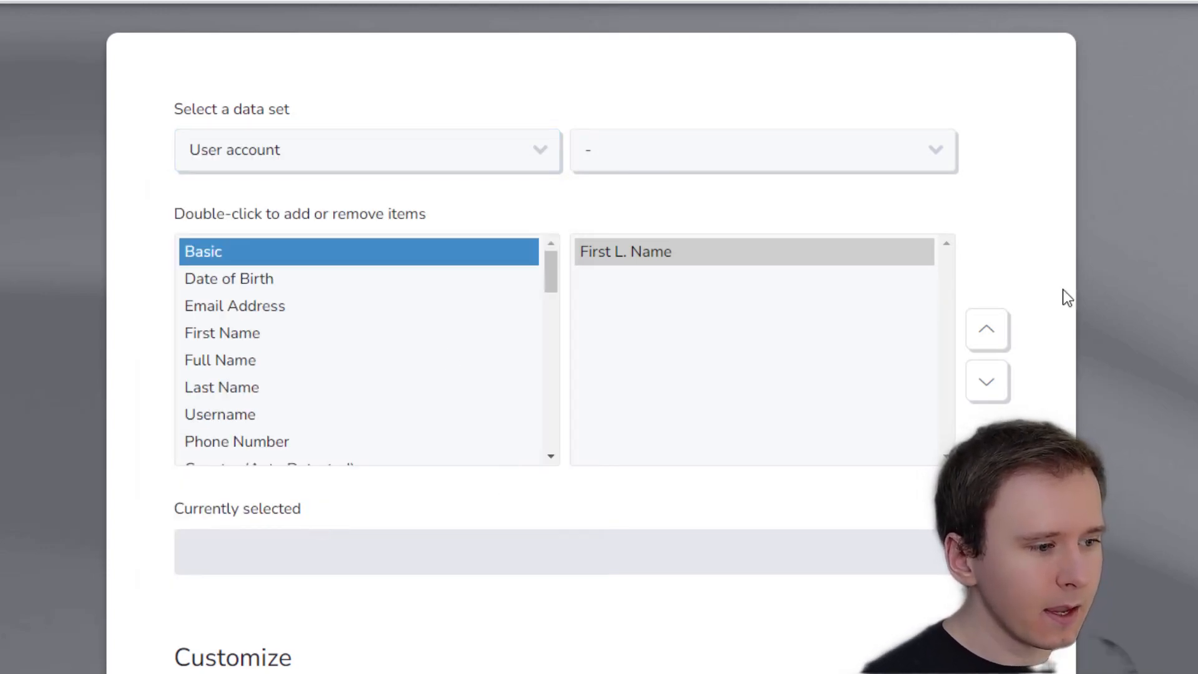
{"action": "double_click", "coordinate": [232, 415]}
{"action": "double_click", "coordinate": [264, 313]}
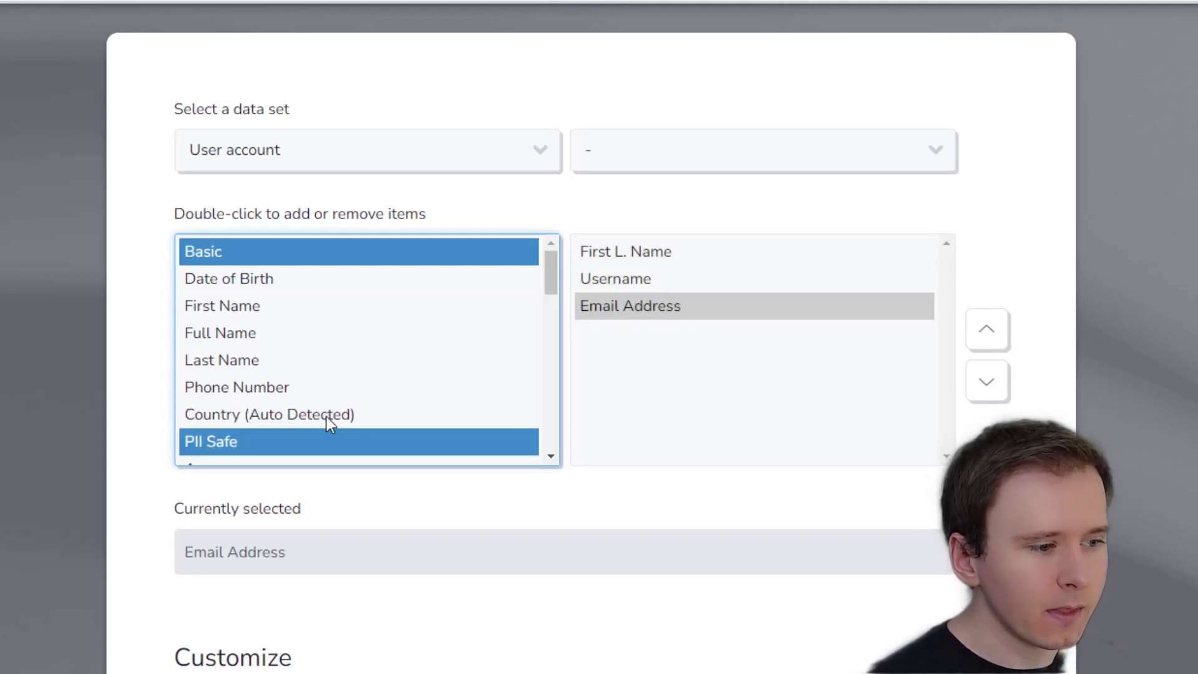
{"action": "double_click", "coordinate": [256, 417]}
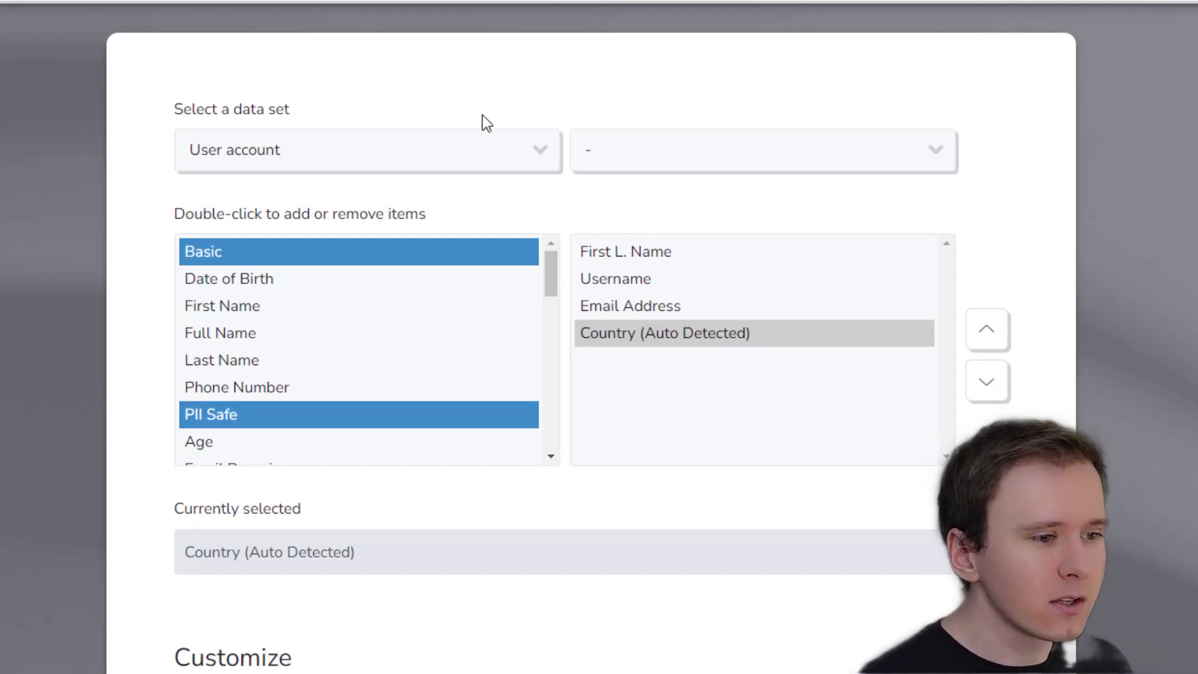
Add both "What would make you a good fit to test this type of product?" items from the Qualification survey to the view.
{"action": "left_click", "coordinate": [459, 154]}
{"action": "left_click", "coordinate": [248, 493]}
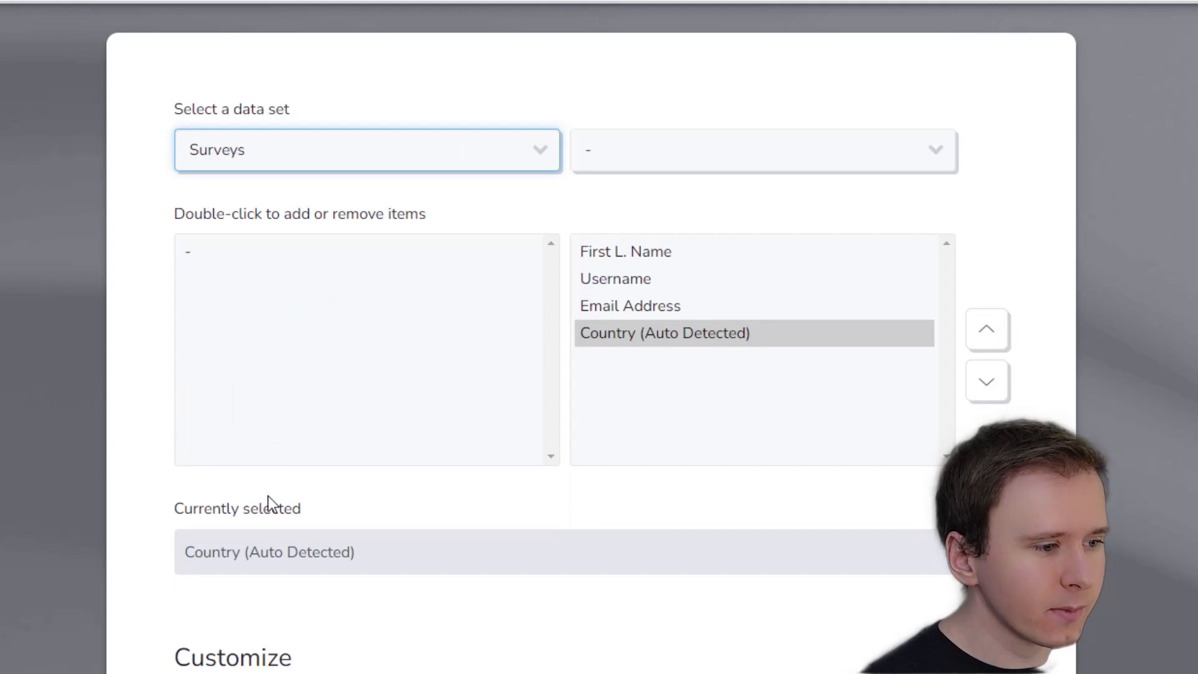
{"action": "left_click", "coordinate": [662, 170]}
{"action": "left_click", "coordinate": [660, 204]}
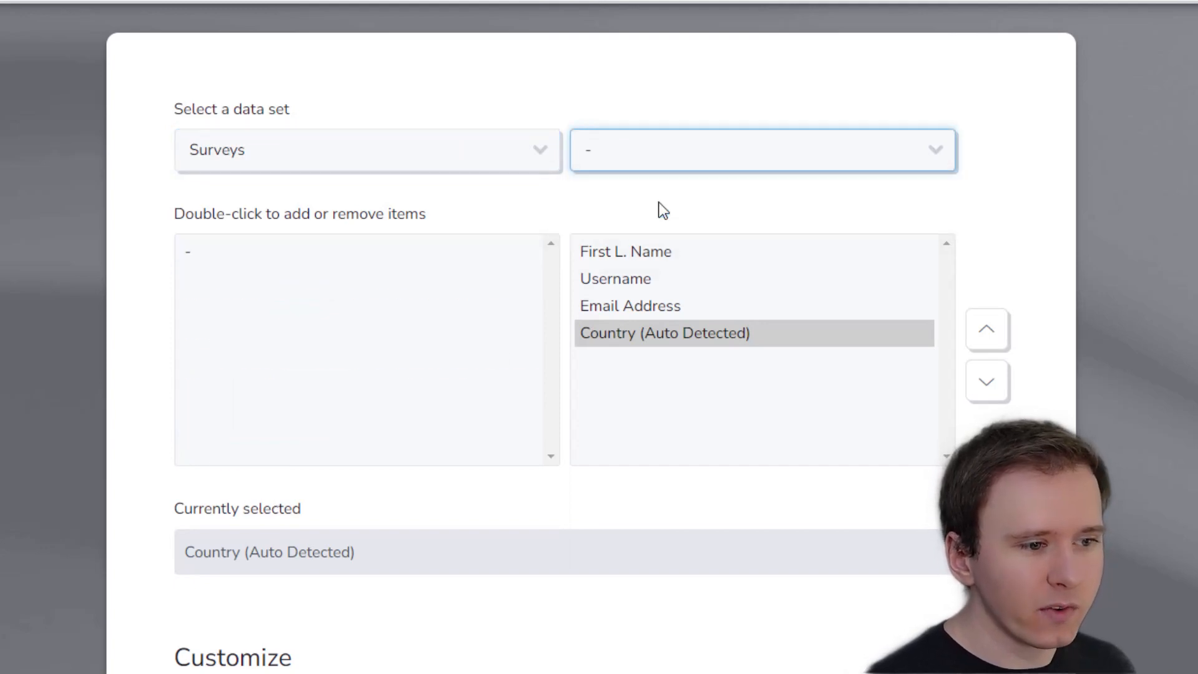
{"action": "scroll", "coordinate": [295, 377], "scroll_direction": "down", "scroll_amount": 2}
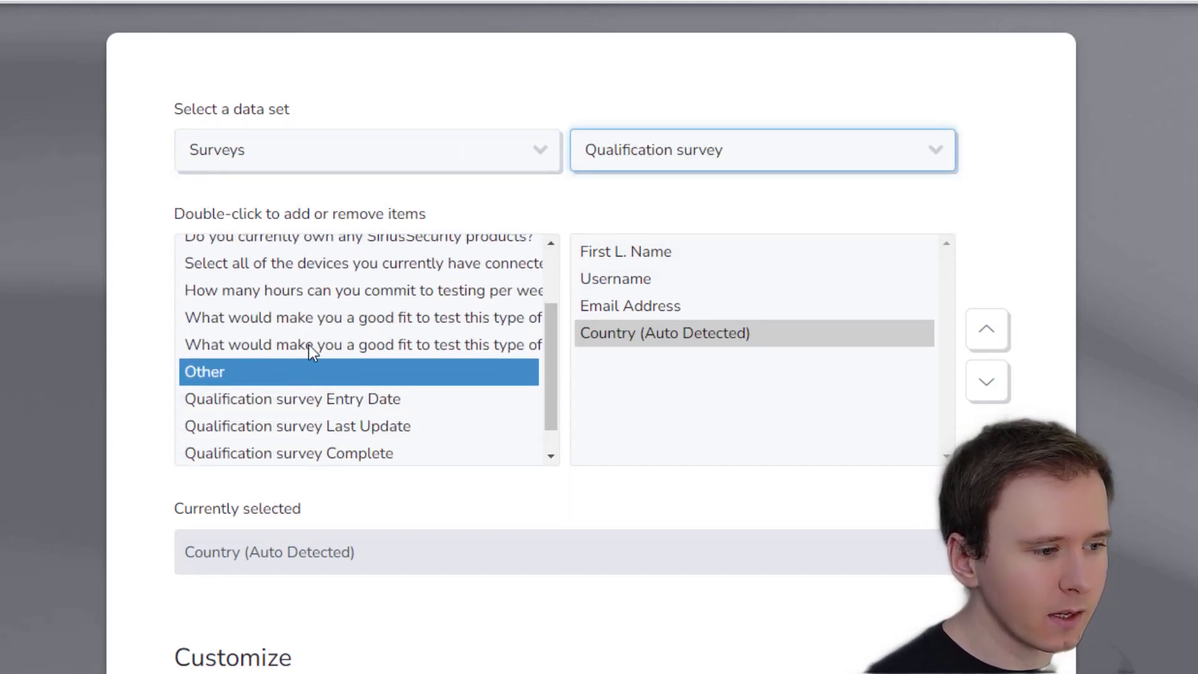
{"action": "double_click", "coordinate": [414, 320]}
{"action": "double_click", "coordinate": [421, 318]}
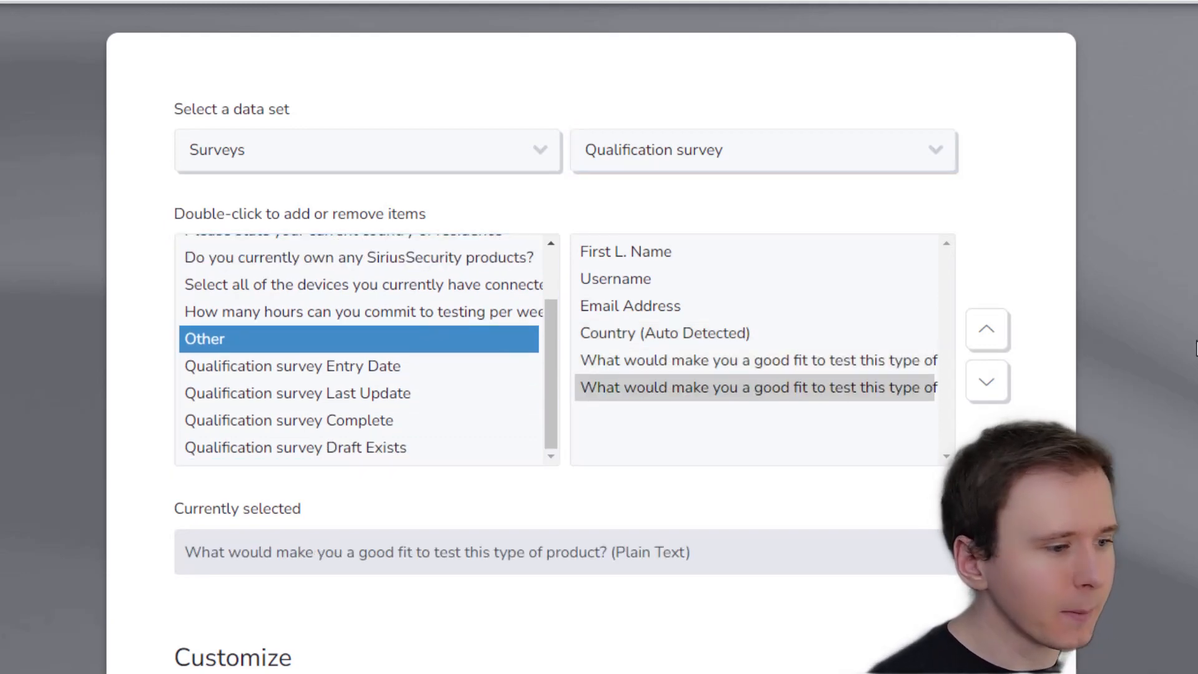
Leave the Group by and Sort by options unset, and save the column view under the name "Basic User Details".
{"action": "scroll", "coordinate": [1196, 348], "scroll_direction": "down", "scroll_amount": 6}
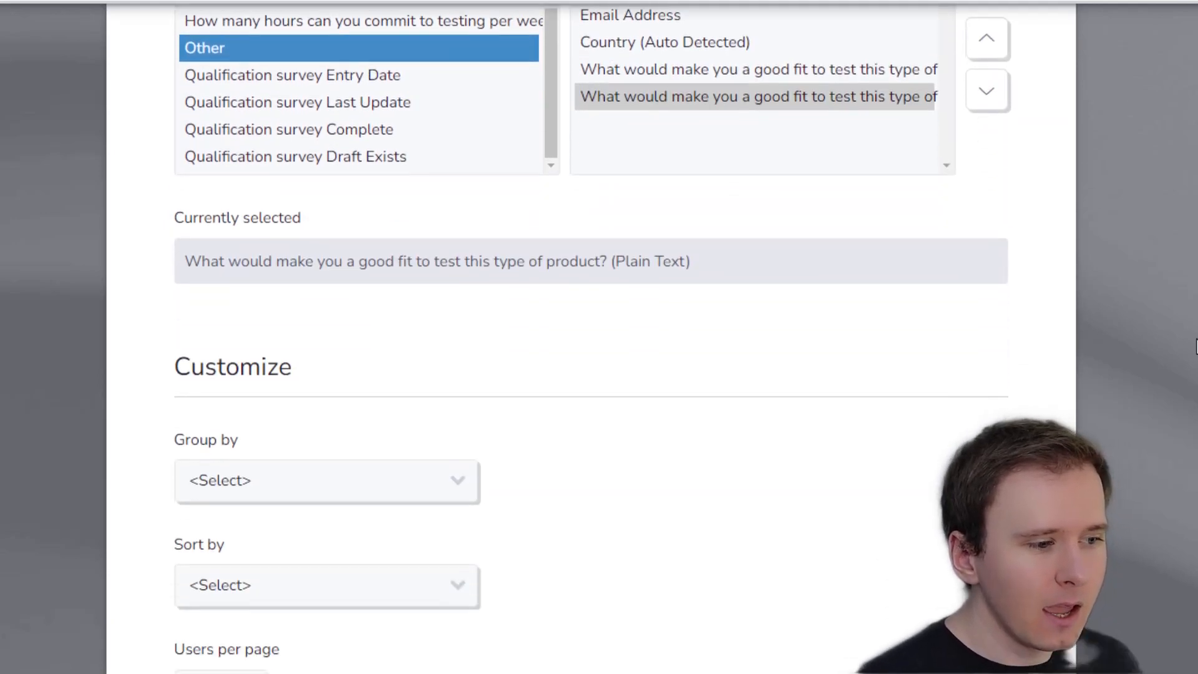
{"action": "scroll", "coordinate": [1197, 340], "scroll_direction": "down", "scroll_amount": 1}
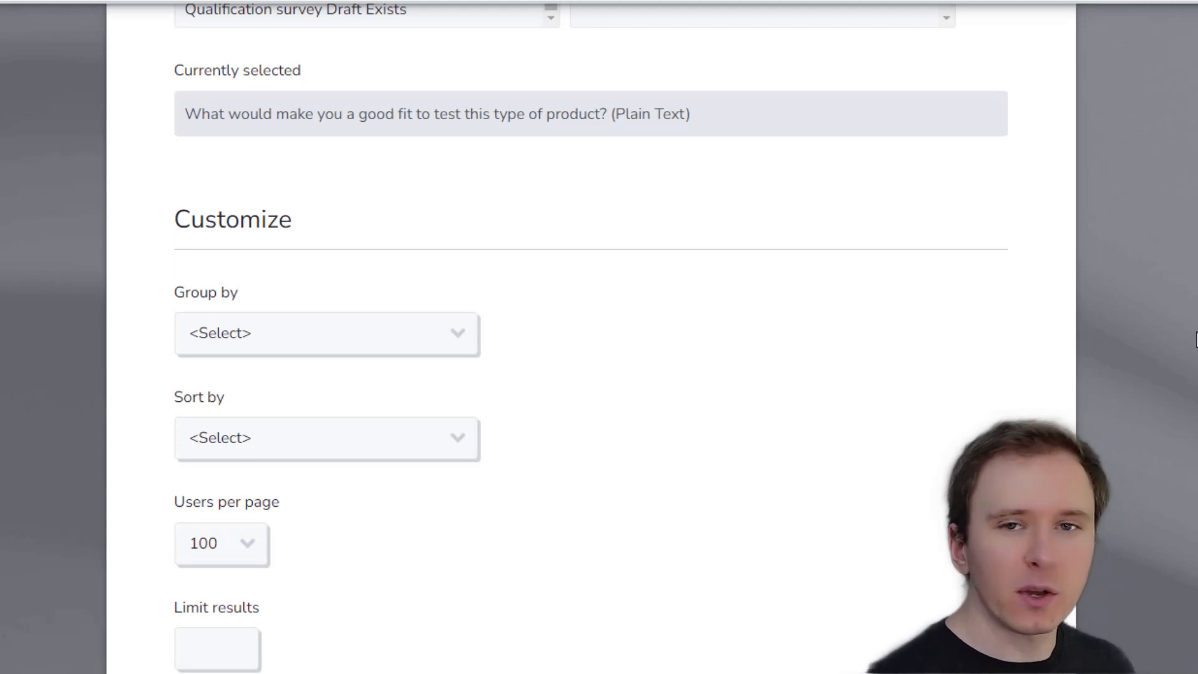
{"action": "left_click", "coordinate": [458, 338]}
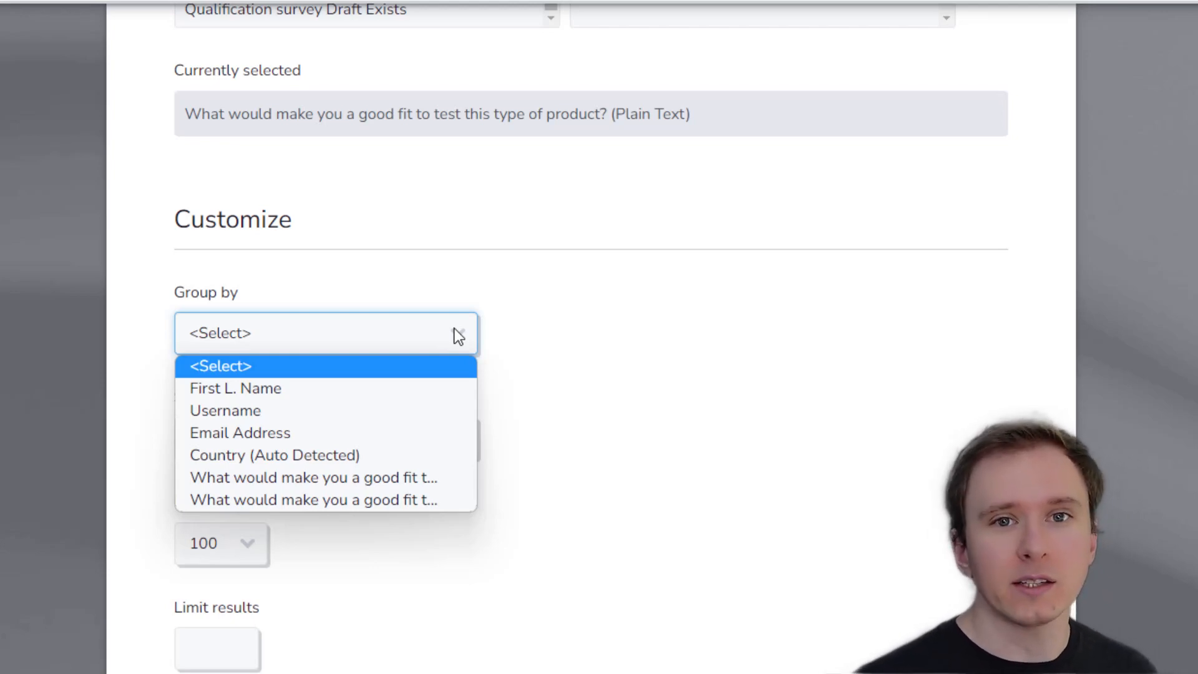
{"action": "left_click", "coordinate": [775, 372]}
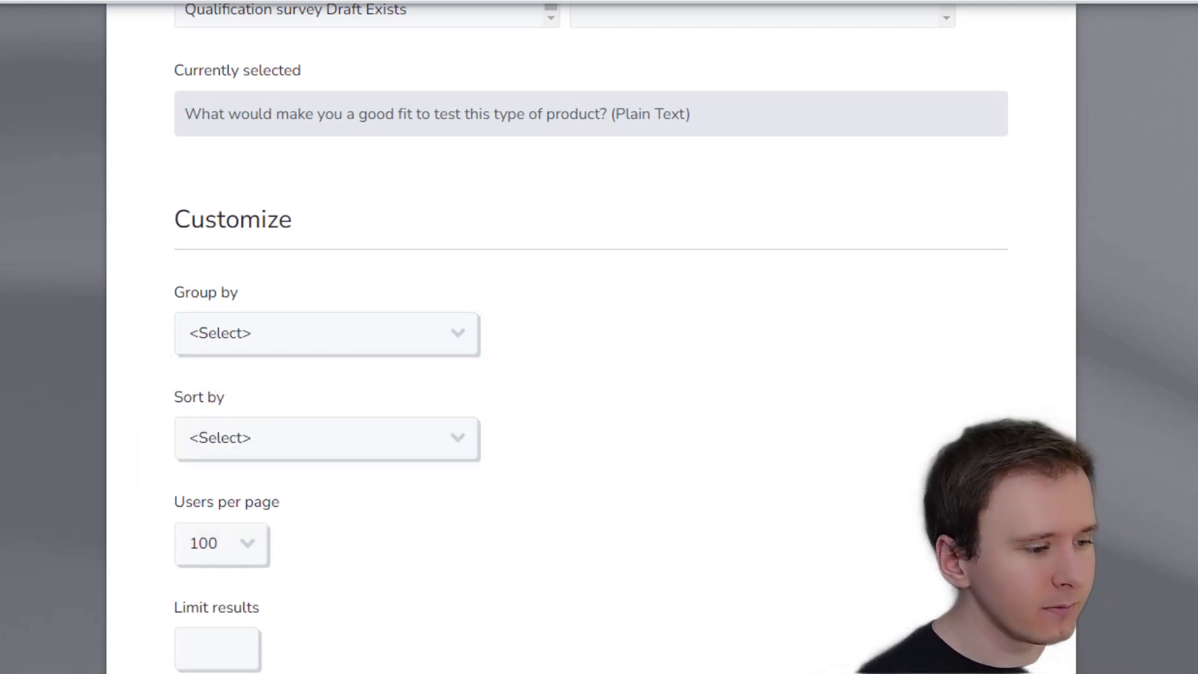
{"action": "scroll", "coordinate": [905, 544], "scroll_direction": "down", "scroll_amount": 2}
{"action": "left_click", "coordinate": [437, 647]}
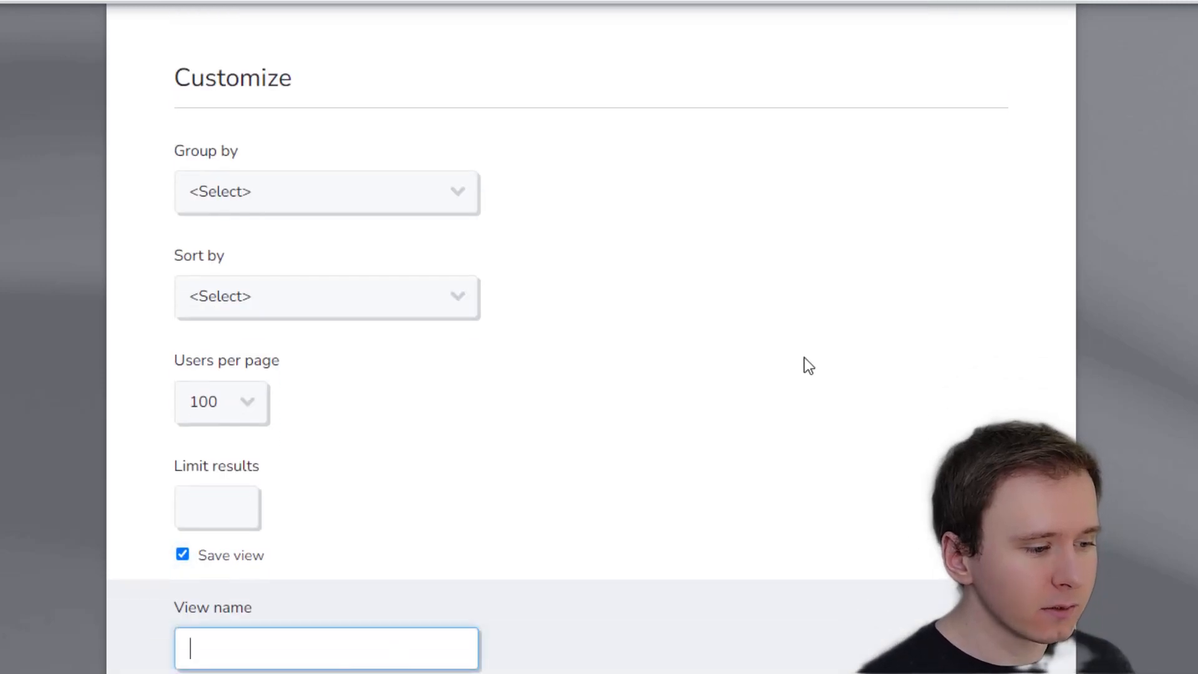
{"action": "type", "text": "Basic User "}
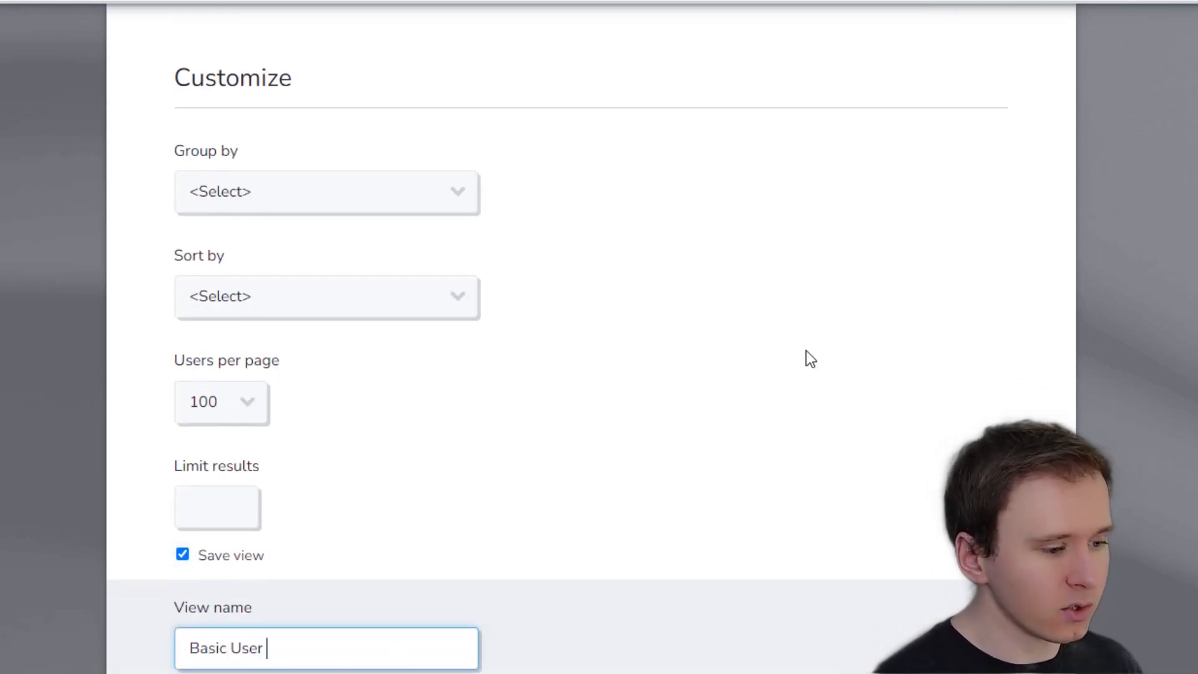
{"action": "type", "text": "Details"}
{"action": "left_click", "coordinate": [807, 360]}
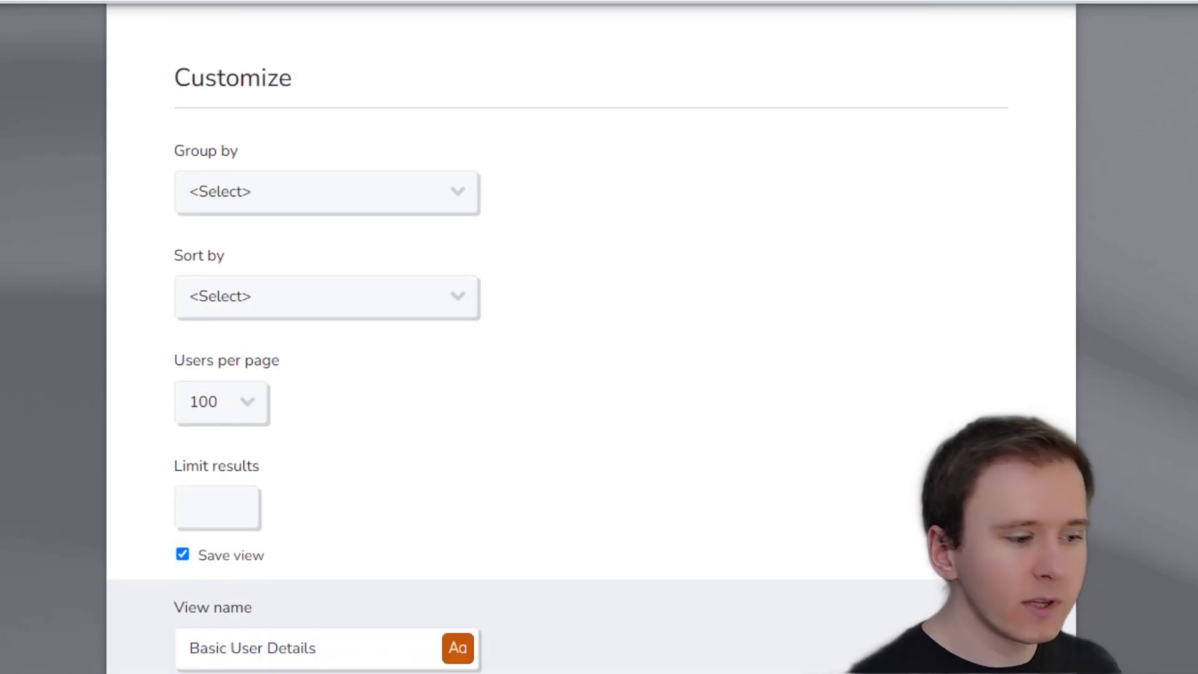
{"action": "scroll", "coordinate": [840, 428], "scroll_direction": "down", "scroll_amount": 3}
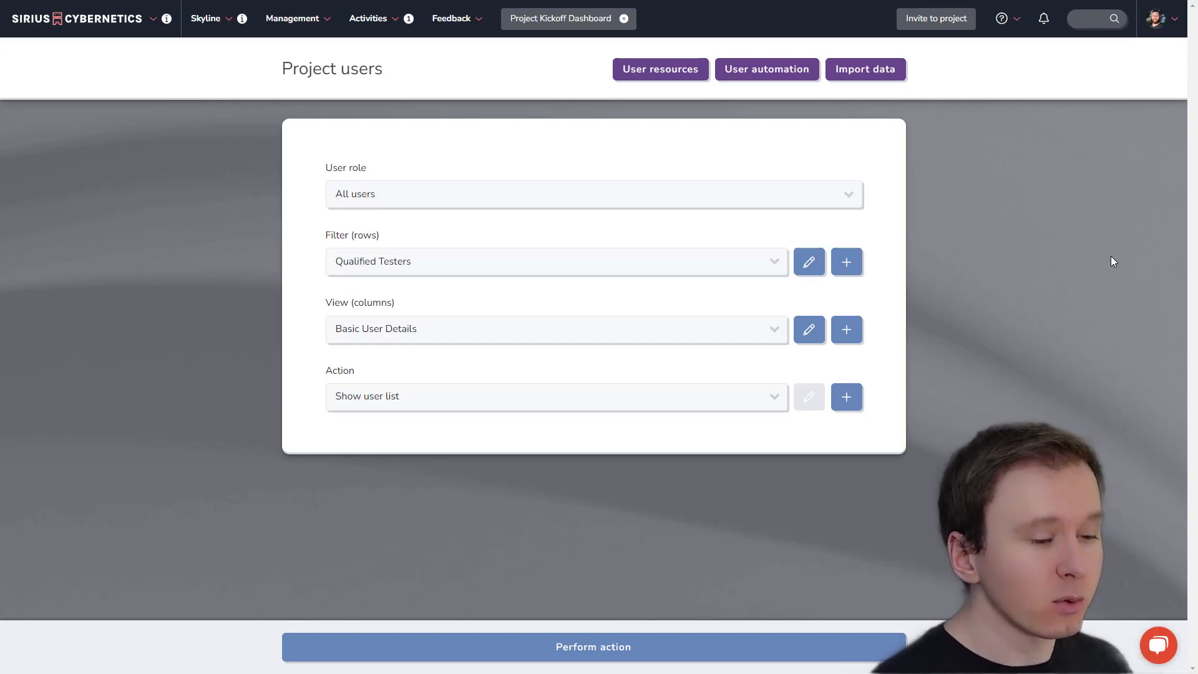
Show the user list for the Qualified Testers filter, and submit the listed tester to the Add users to team action.
{"action": "left_click", "coordinate": [593, 646]}
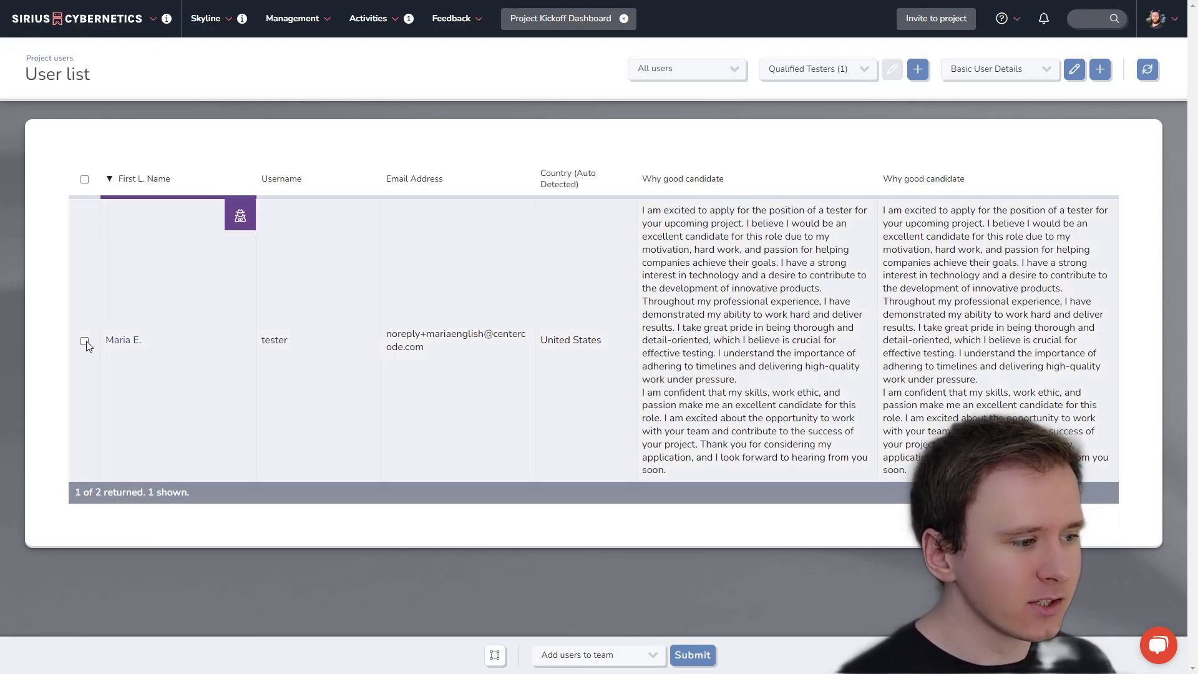
{"action": "left_click", "coordinate": [84, 341]}
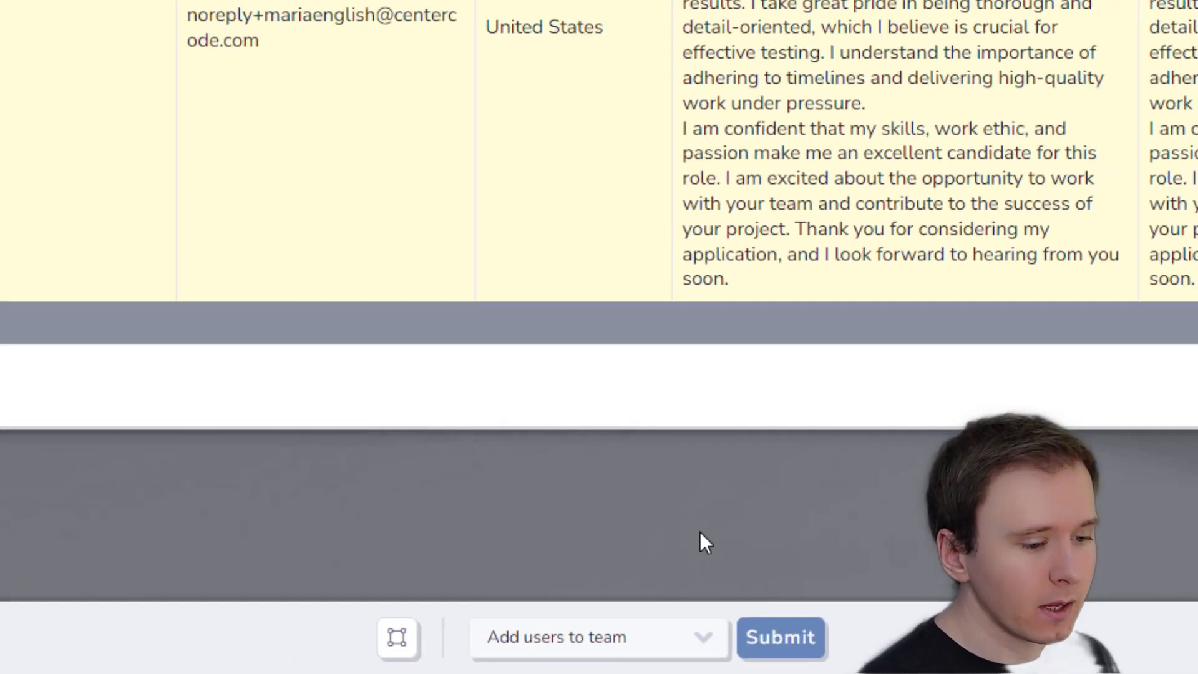
{"action": "left_click", "coordinate": [781, 637]}
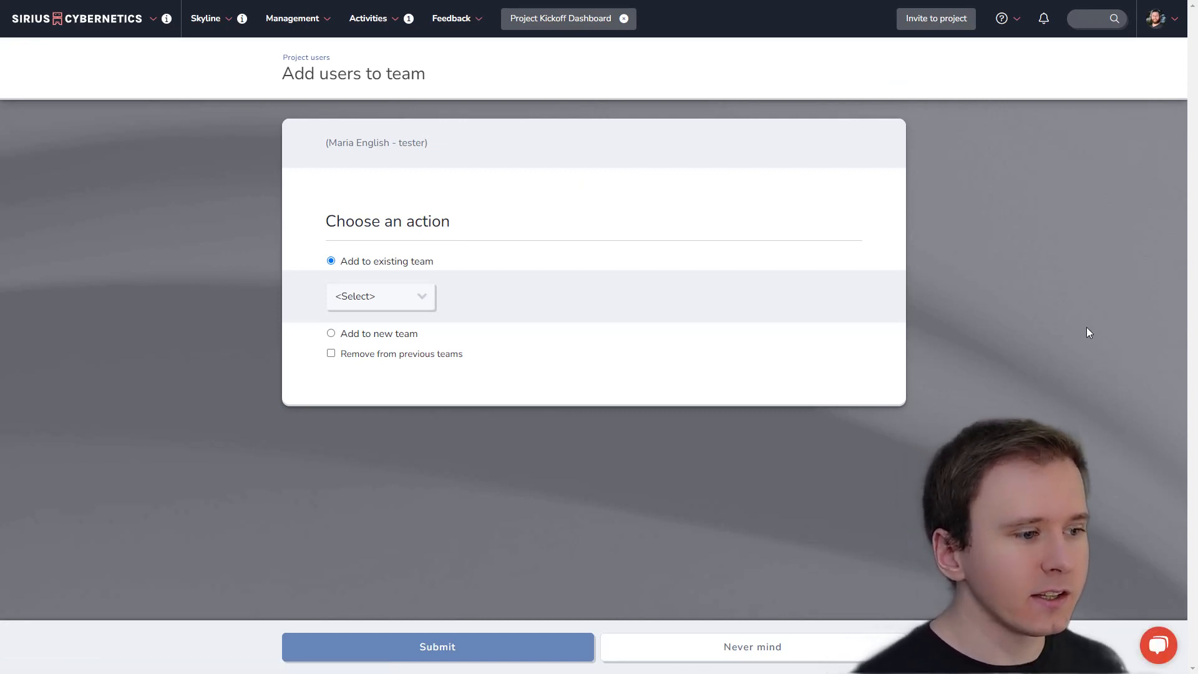
Add the tester to the existing Participant team, with removal from previous teams enabled.
{"action": "left_click", "coordinate": [422, 299]}
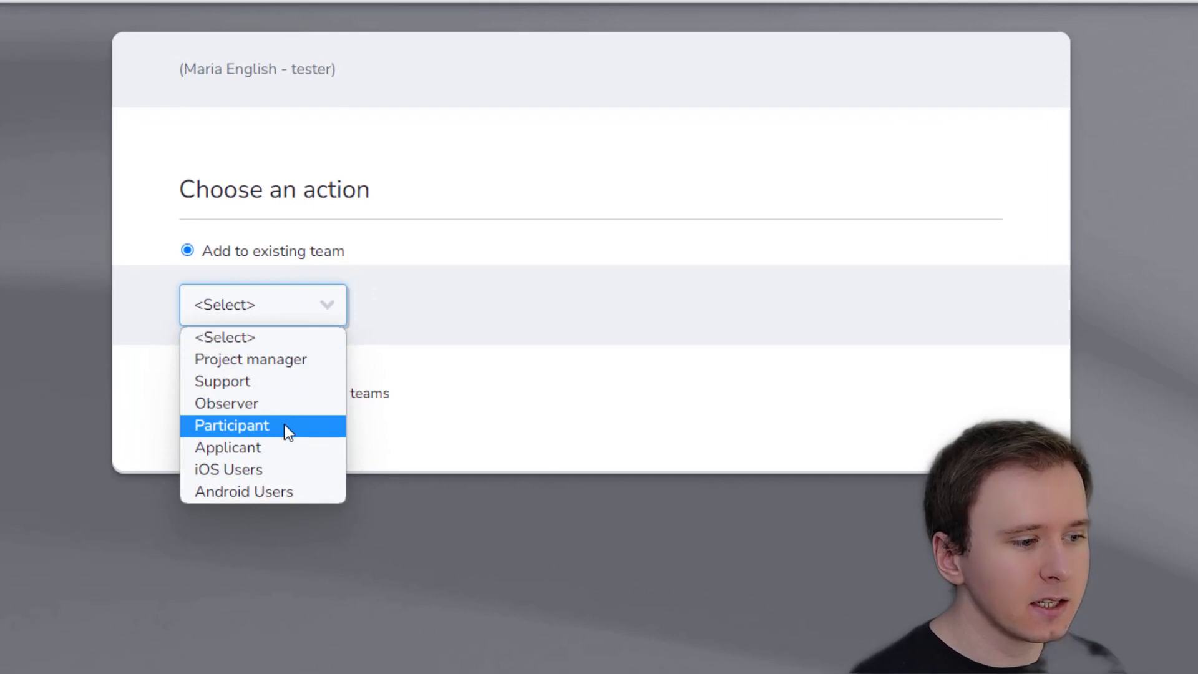
{"action": "left_click", "coordinate": [284, 427]}
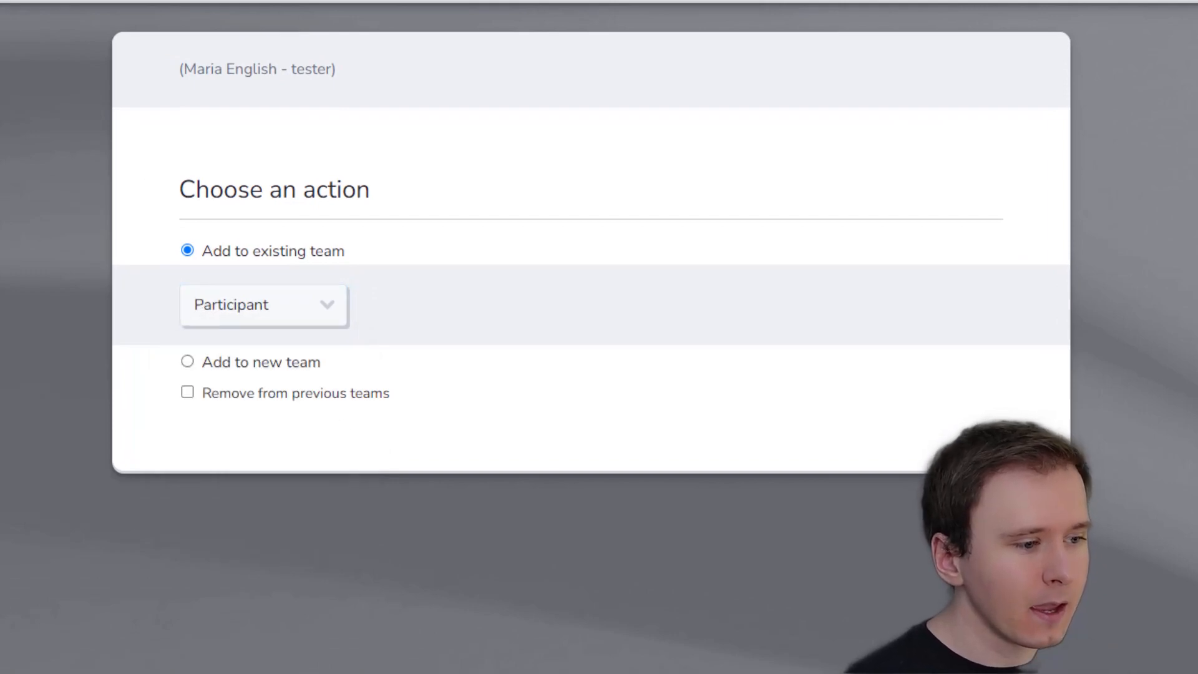
{"action": "left_click", "coordinate": [325, 394]}
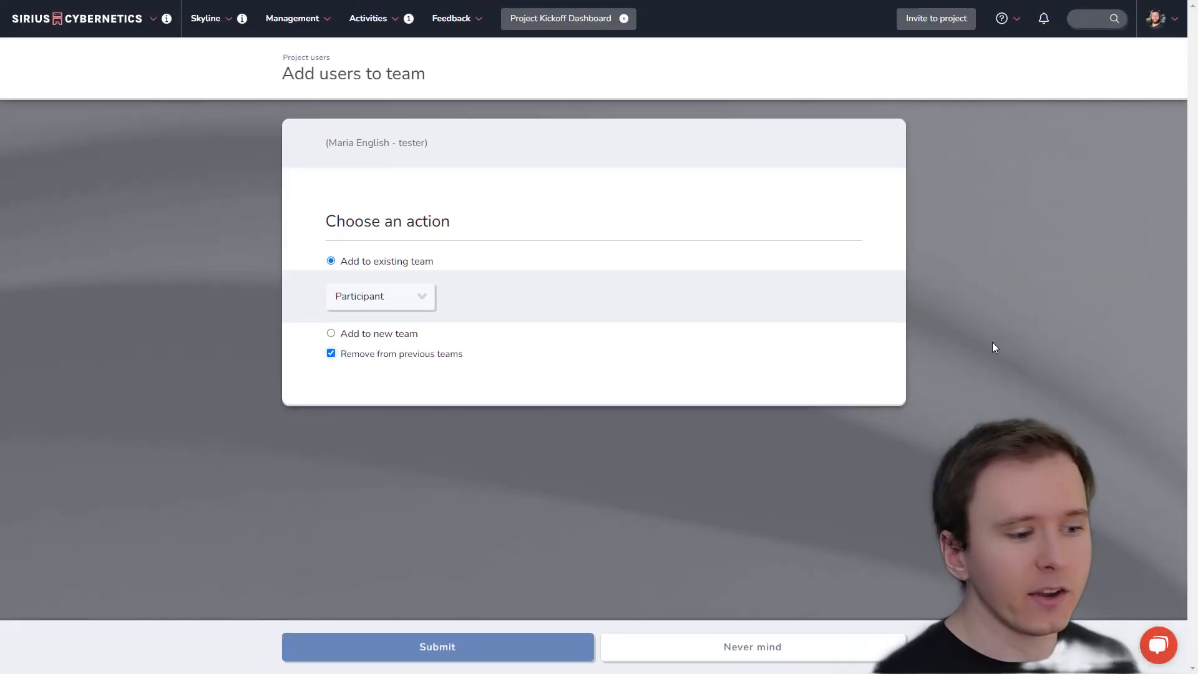
{"action": "left_click", "coordinate": [489, 636]}
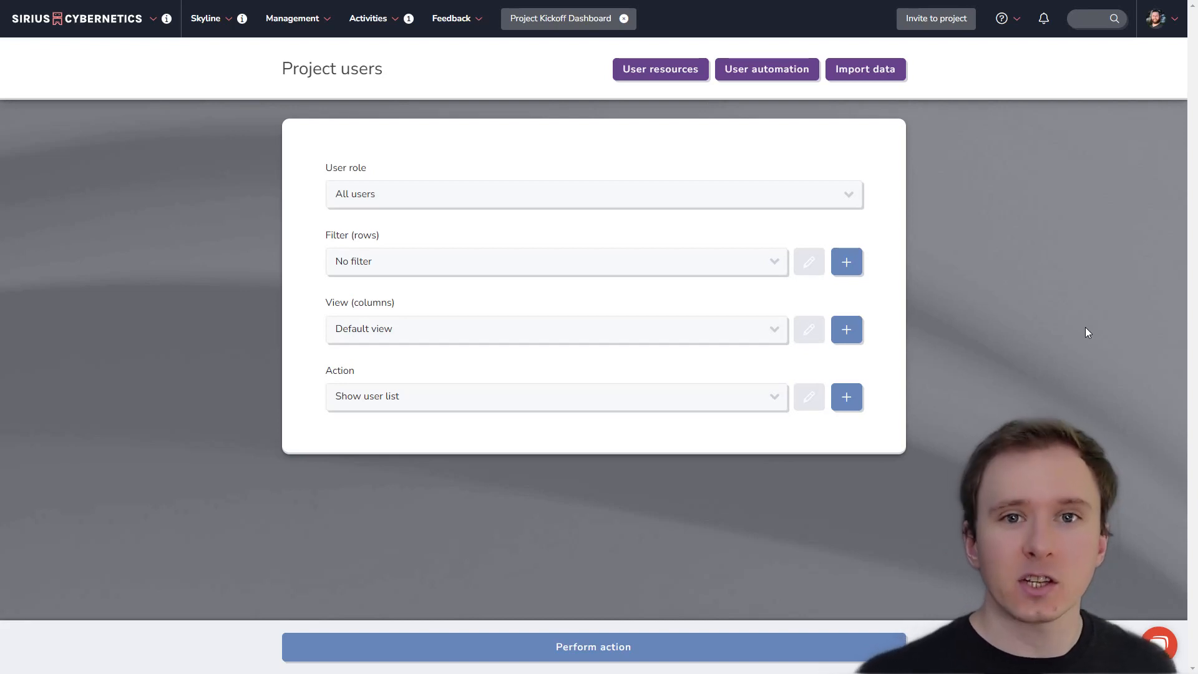
Show the project user list with the cached filter "Qualified Testers (1)" and the Basic User Details view.
{"action": "left_click", "coordinate": [765, 273]}
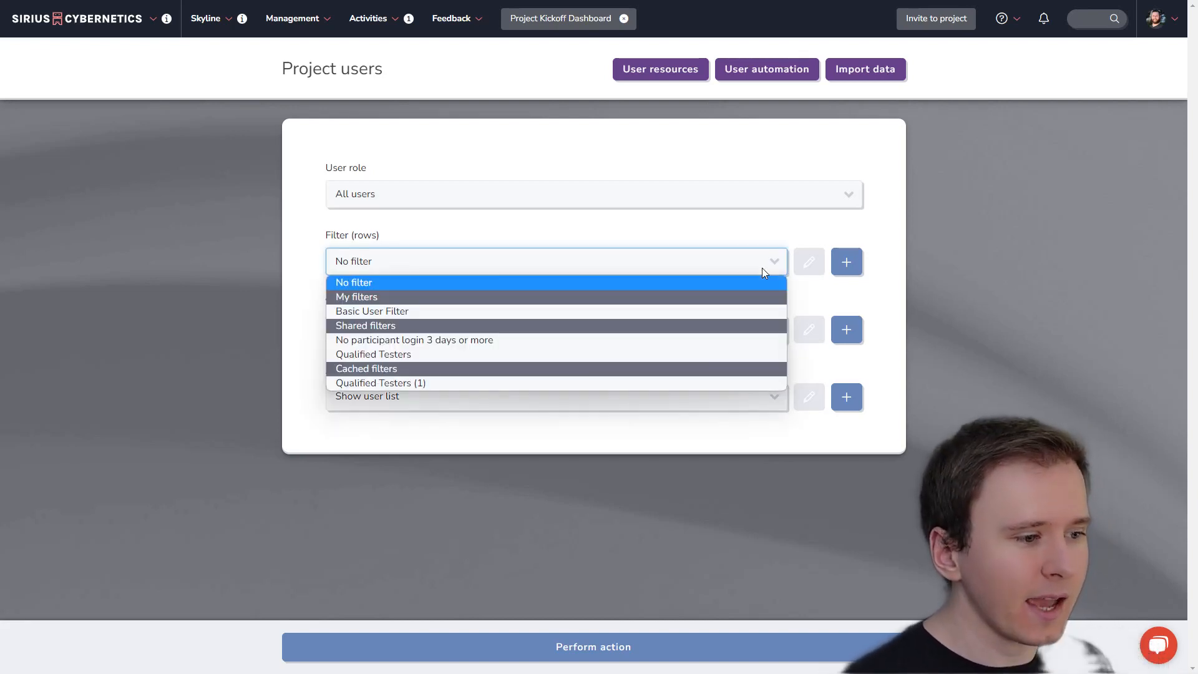
{"action": "left_click", "coordinate": [498, 383]}
{"action": "left_click", "coordinate": [526, 403]}
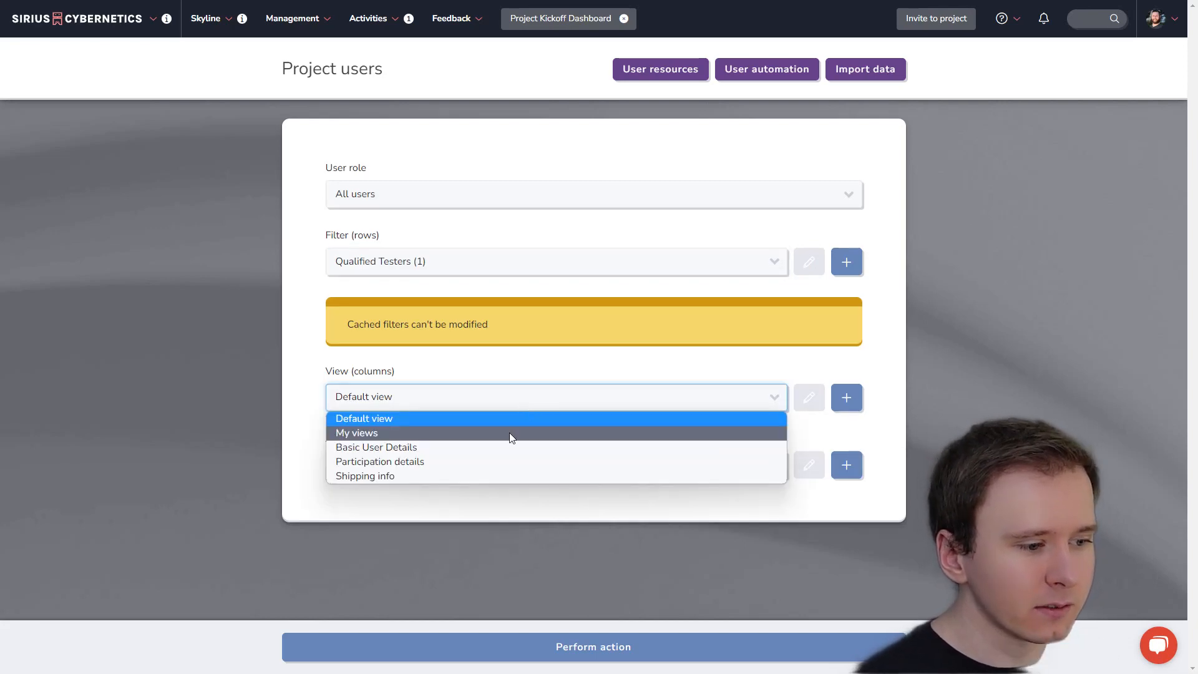
{"action": "left_click", "coordinate": [498, 447]}
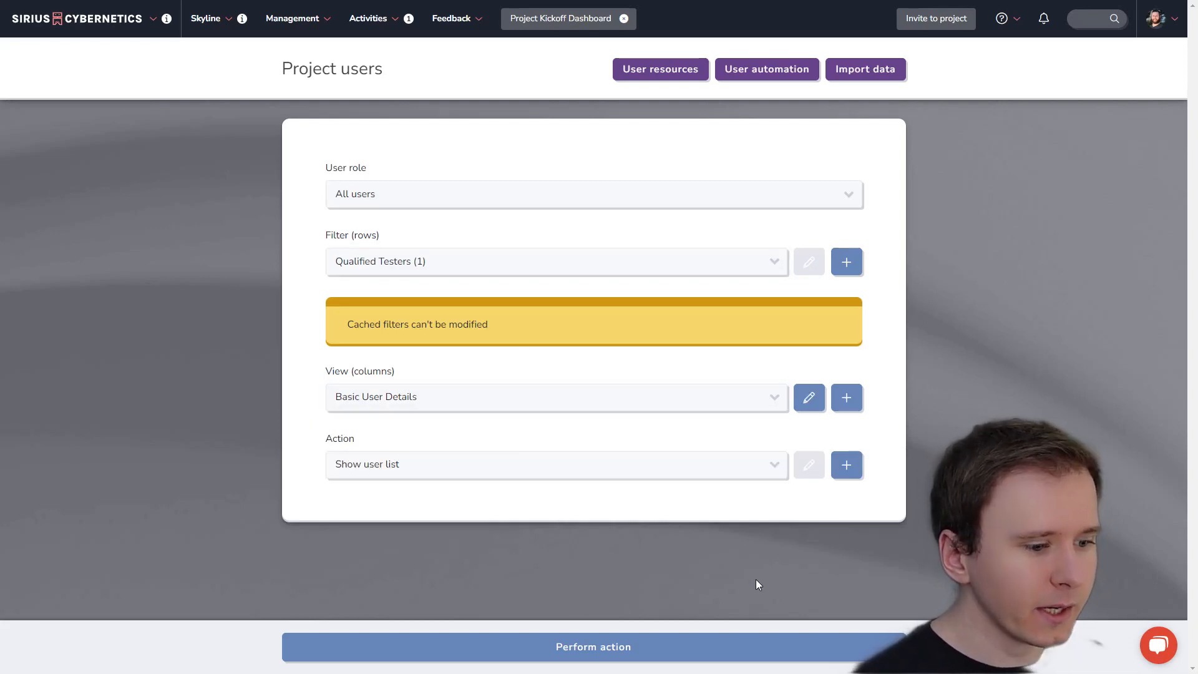
{"action": "left_click", "coordinate": [623, 655]}
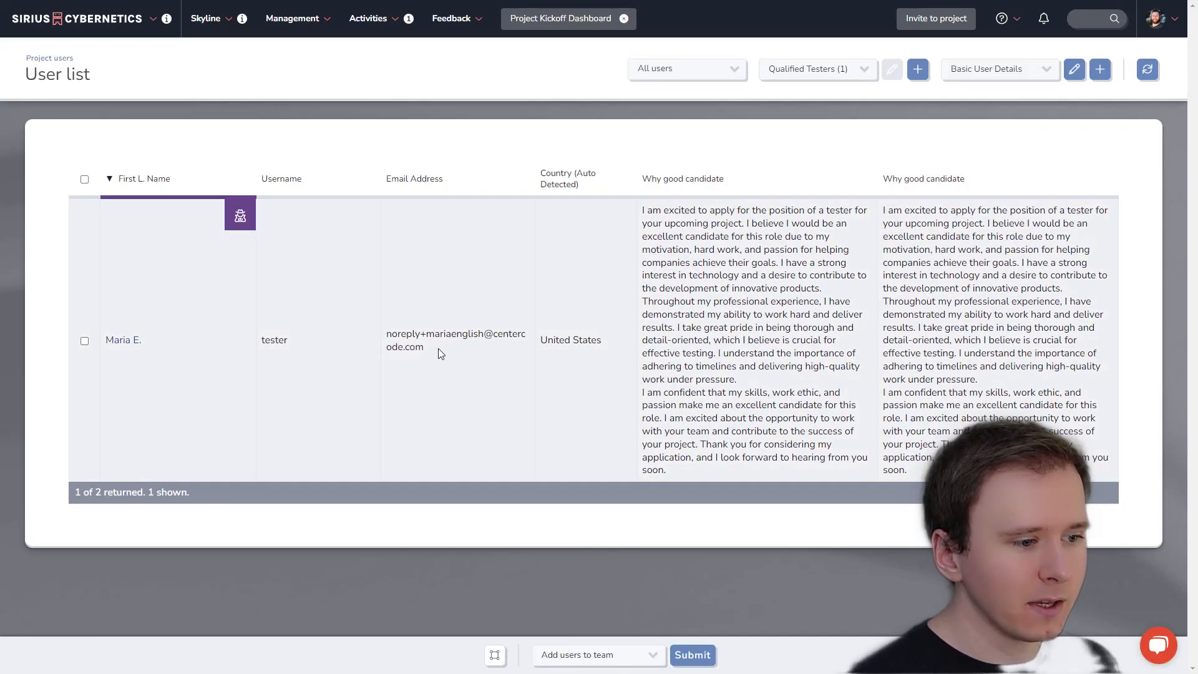
Copy the tester's email address into a new project invitation, and set it to invite via the Participant Opportunity.
{"action": "left_click_drag", "start_coordinate": [441, 354], "coordinate": [397, 337]}
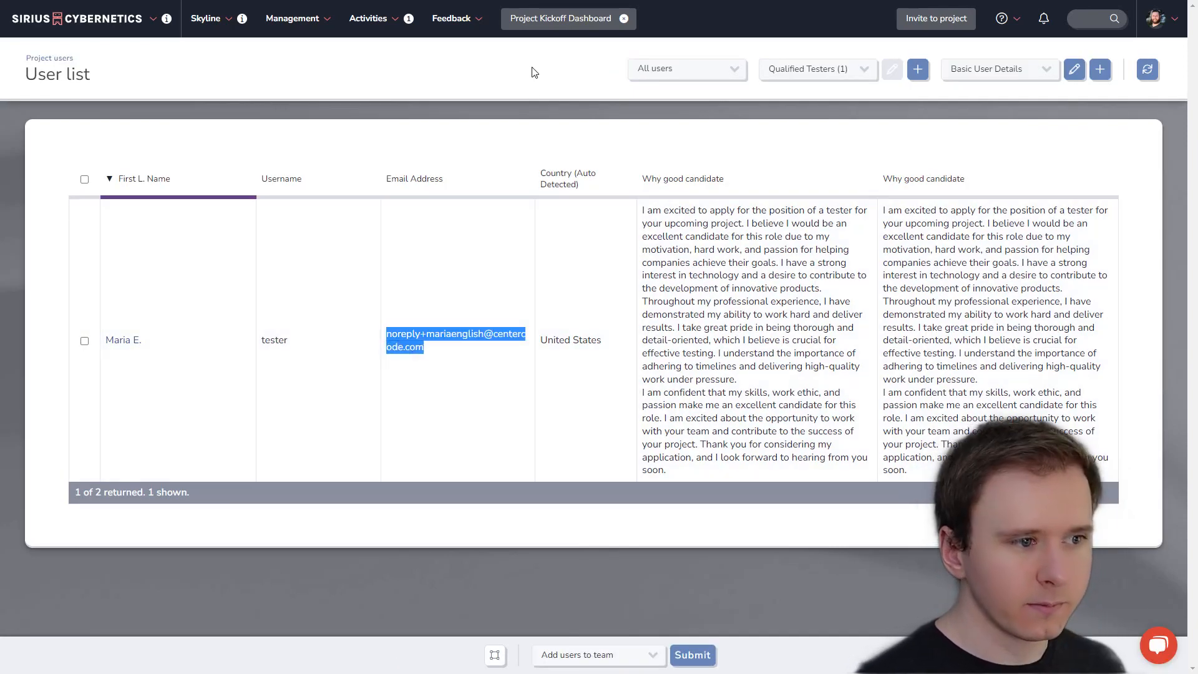
{"action": "left_click", "coordinate": [533, 73]}
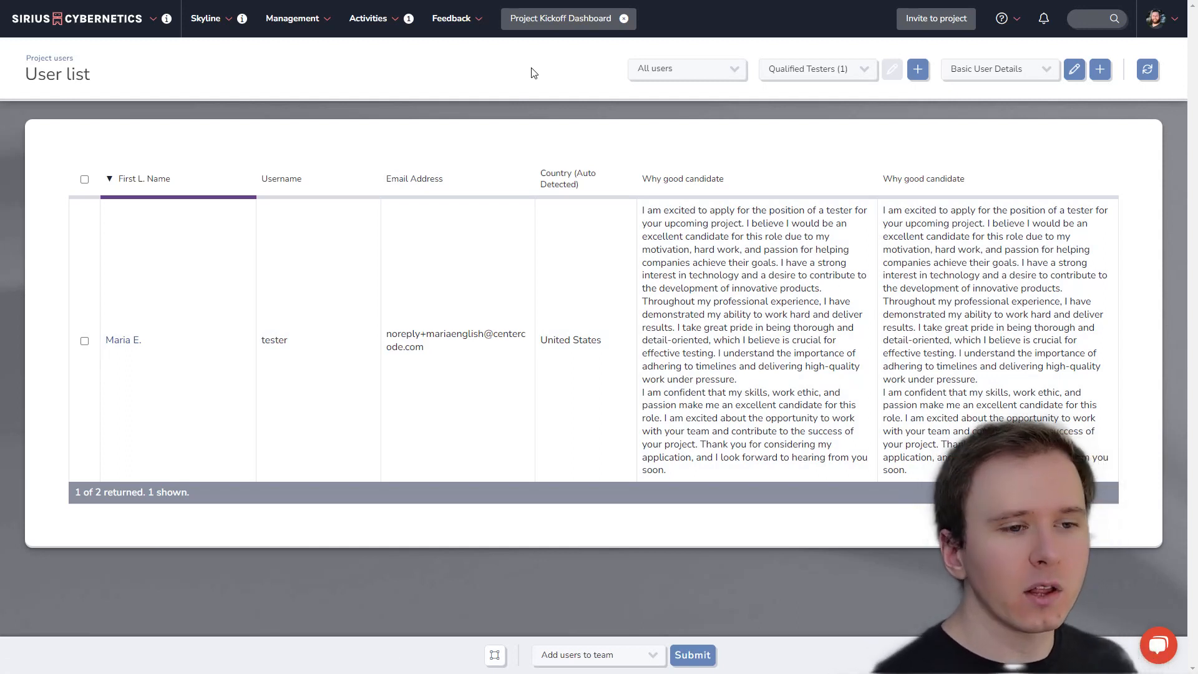
{"action": "left_click", "coordinate": [940, 25]}
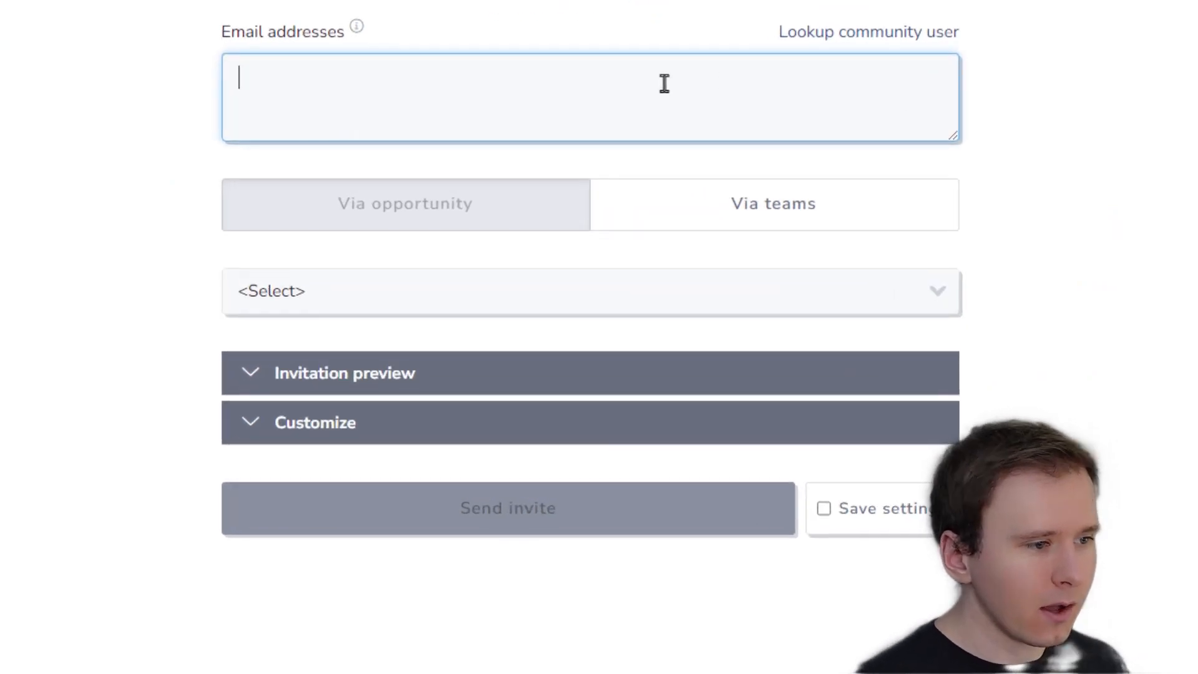
{"action": "key", "text": "ctrl+v"}
{"action": "left_click", "coordinate": [1108, 101]}
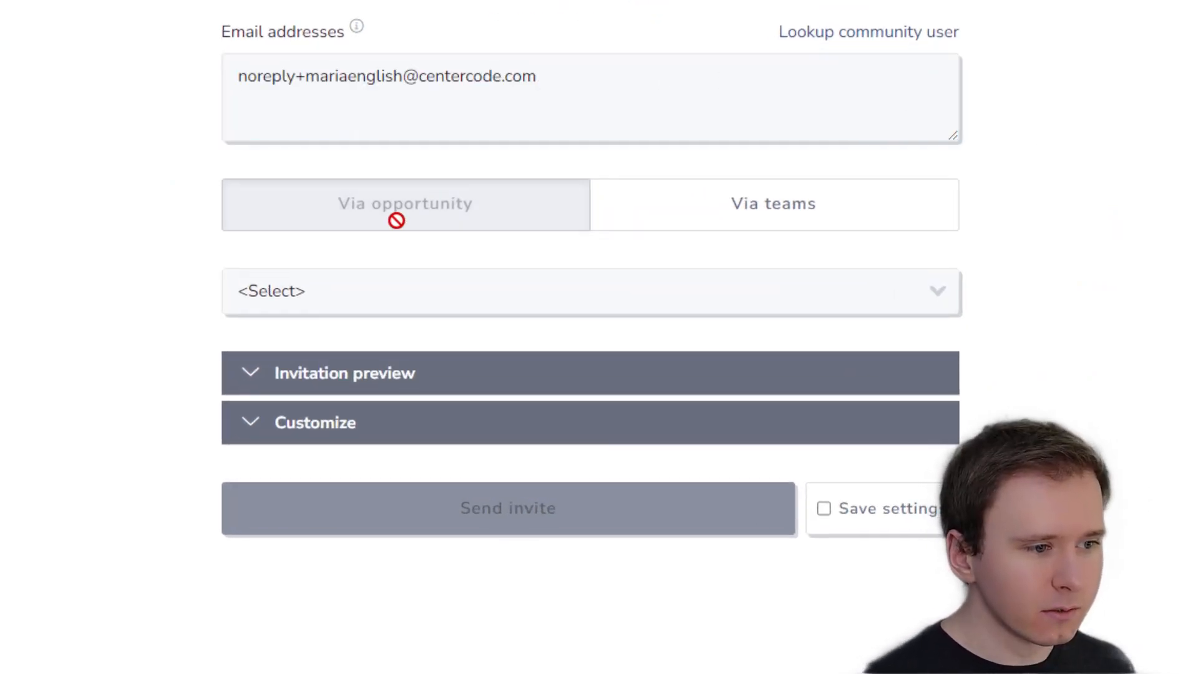
{"action": "left_click", "coordinate": [923, 297]}
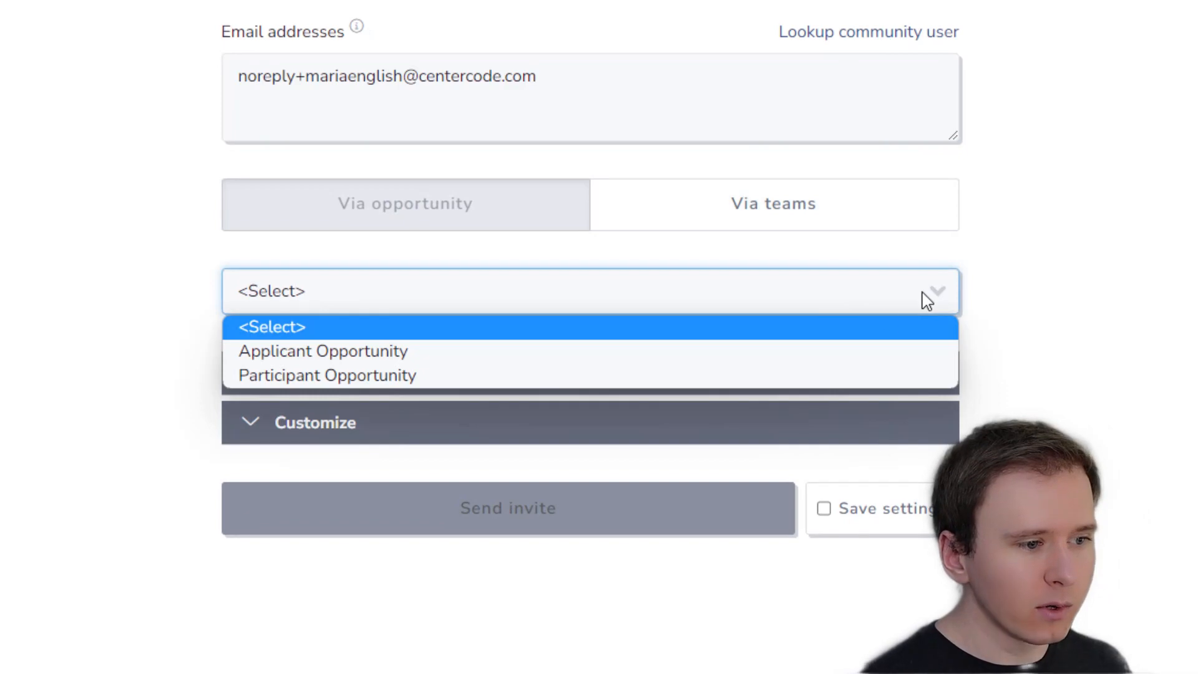
{"action": "left_click", "coordinate": [714, 376]}
{"action": "left_click", "coordinate": [1036, 499]}
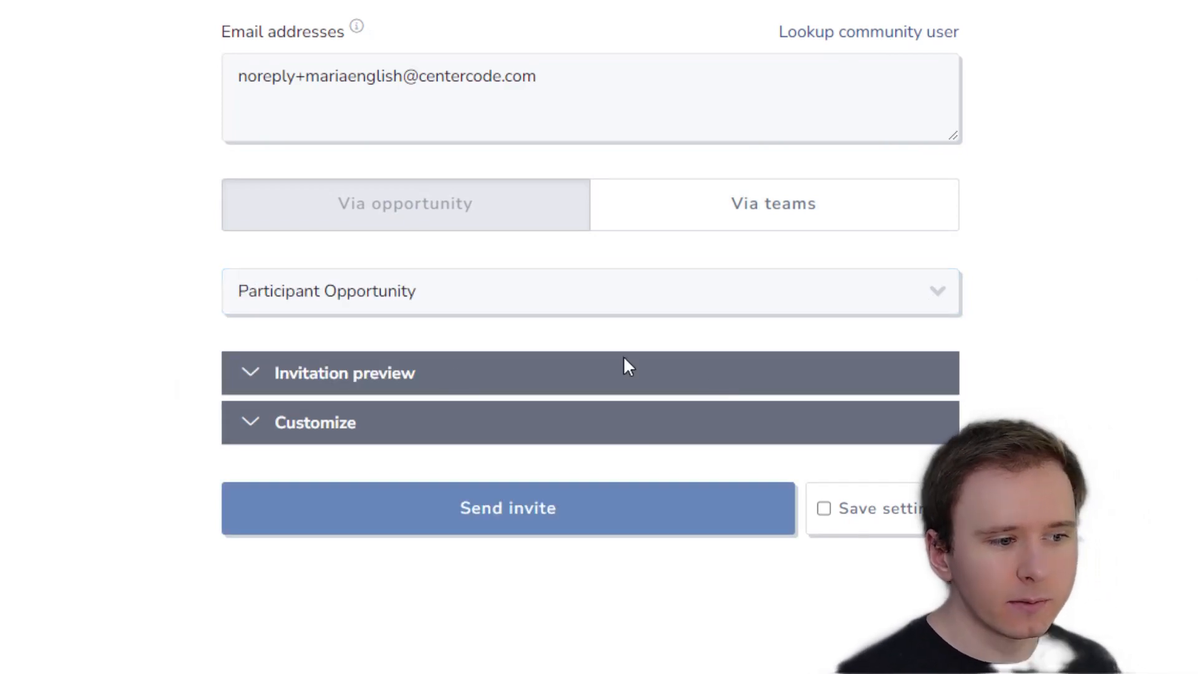
Review the invitation preview with its email and series of notices, then send the invite and close the results.
{"action": "left_click", "coordinate": [351, 380]}
{"action": "scroll", "coordinate": [1146, 375], "scroll_direction": "down", "scroll_amount": 2}
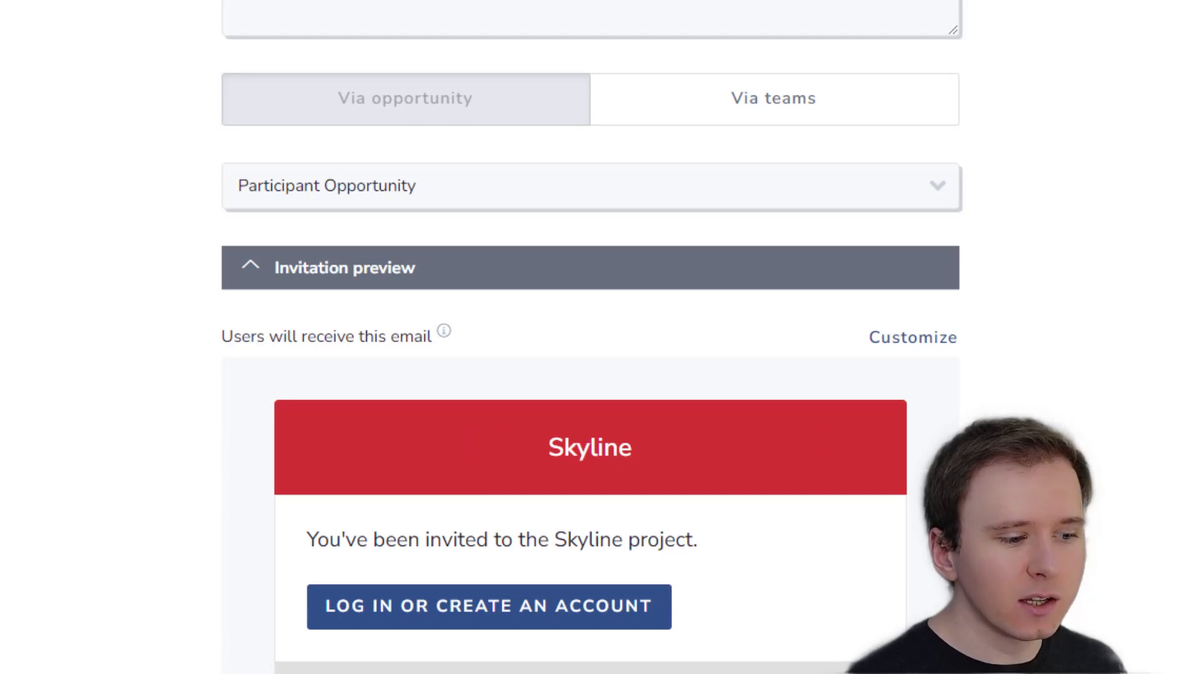
{"action": "scroll", "coordinate": [590, 337], "scroll_direction": "down", "scroll_amount": 6}
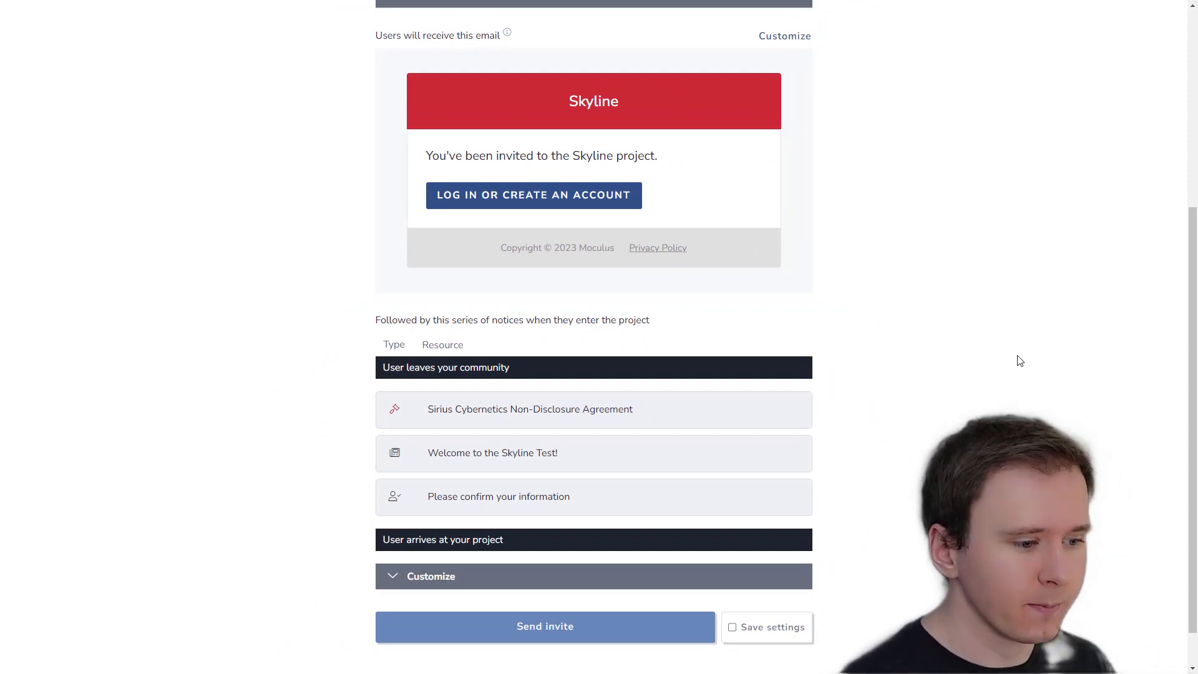
{"action": "scroll", "coordinate": [1020, 361], "scroll_direction": "down", "scroll_amount": 1}
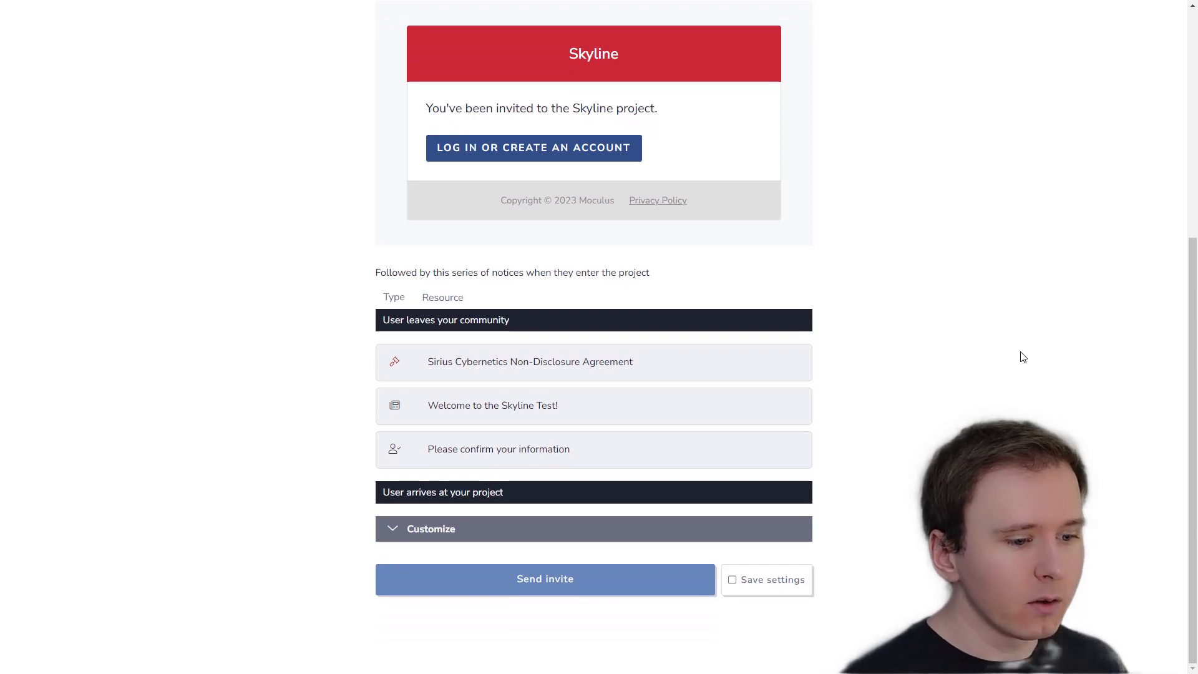
{"action": "left_click", "coordinate": [544, 580]}
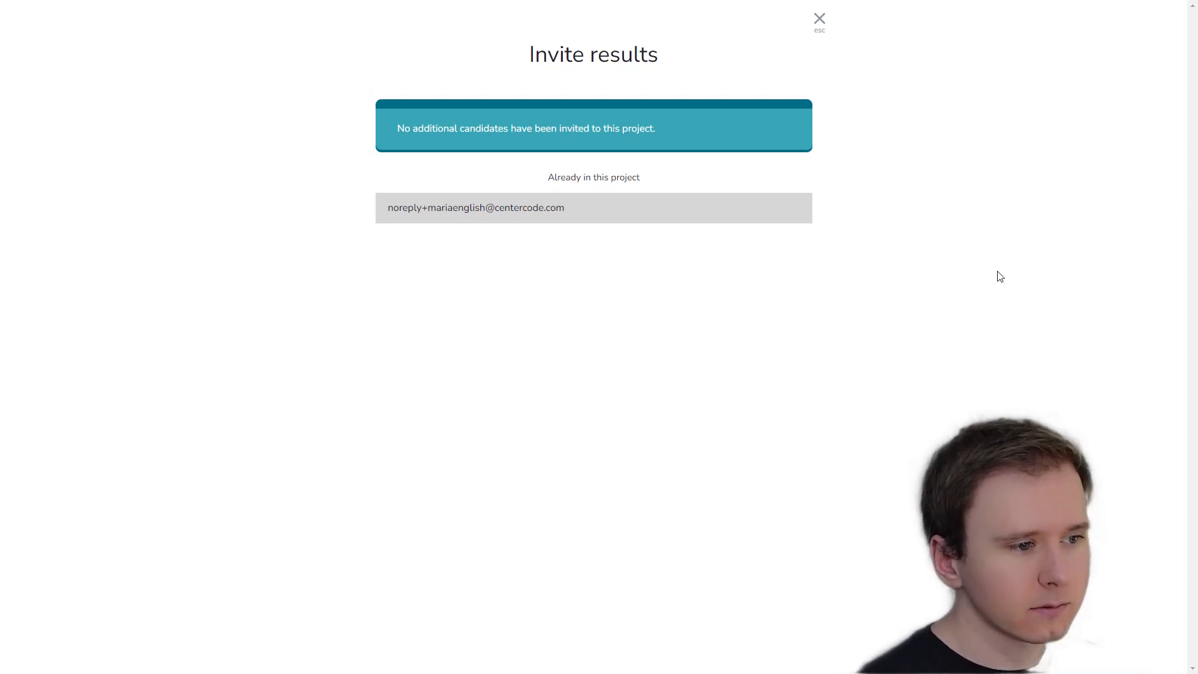
{"action": "left_click", "coordinate": [820, 19]}
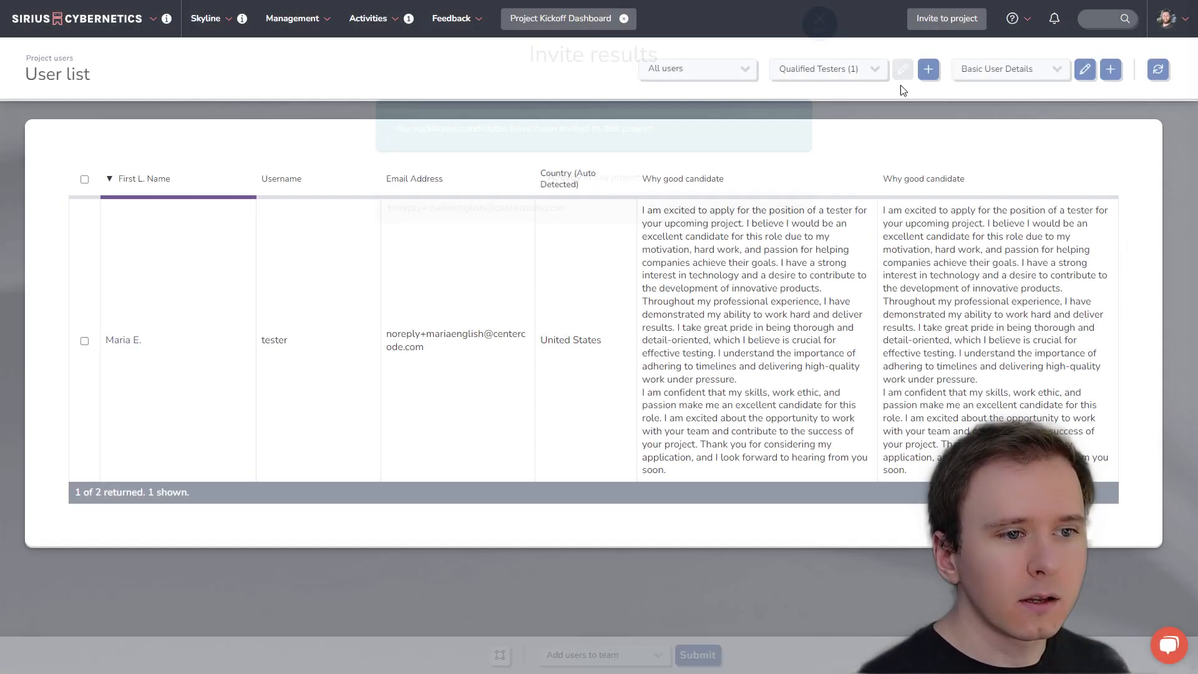